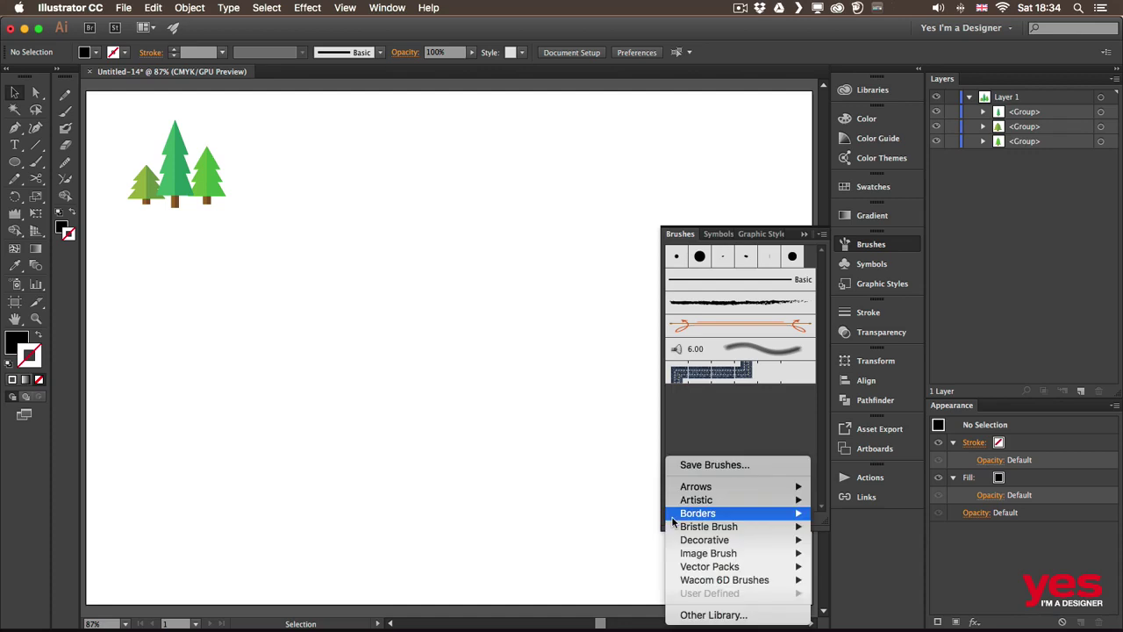
Load the Decorative_Scatter brush library, place it clear of the trees, and choose the Bubbles brush
mouse_move(770, 545)
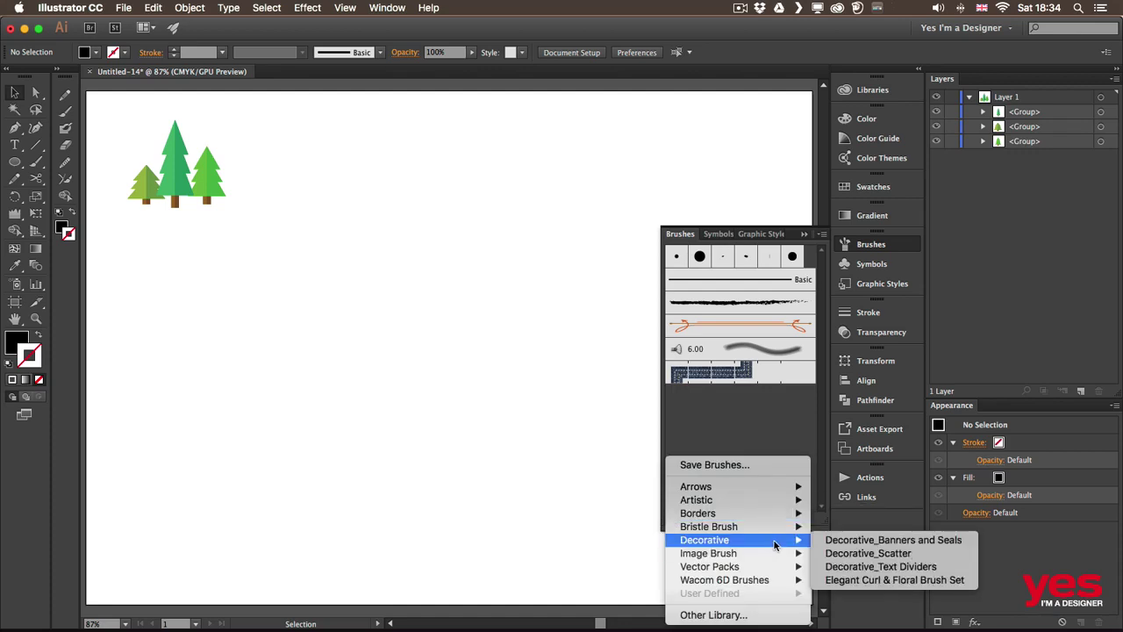
click(864, 554)
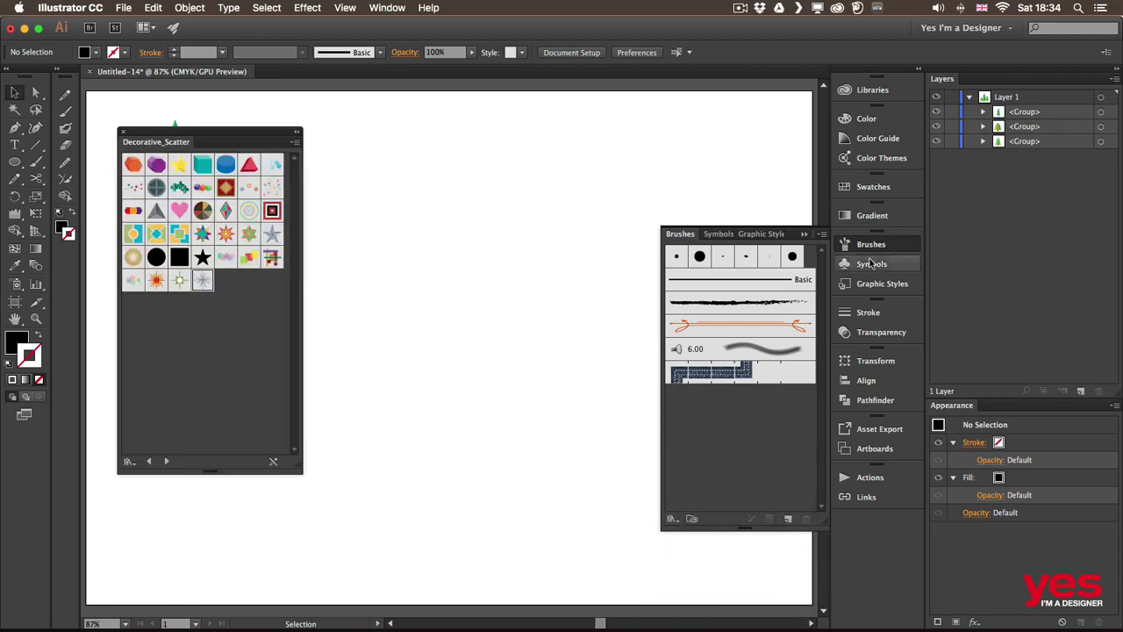
click(881, 251)
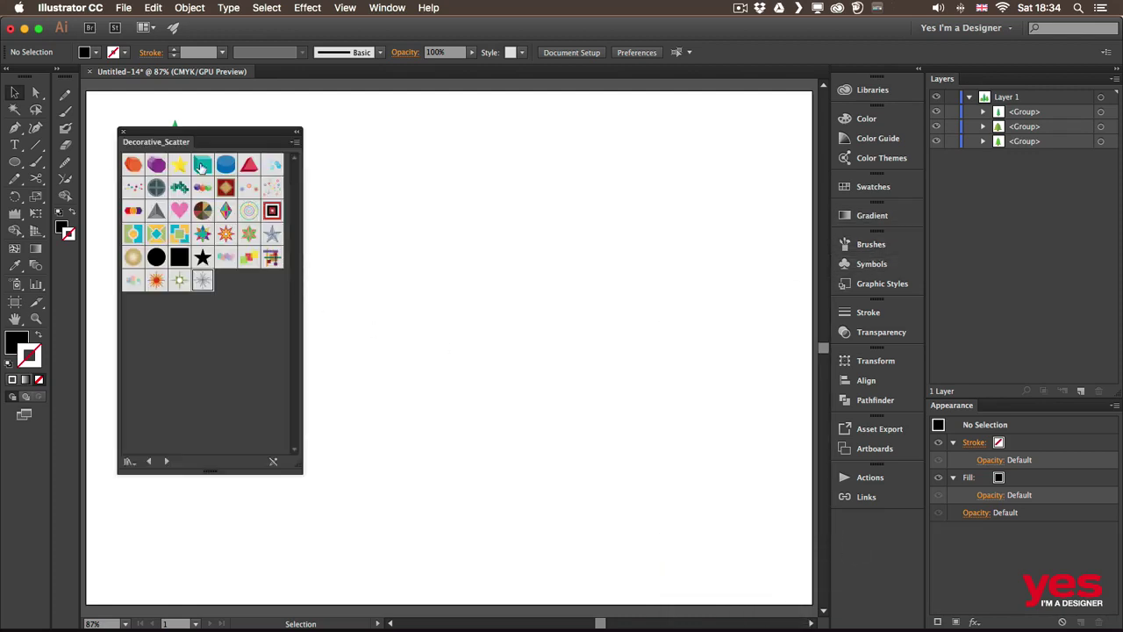
drag(203, 135, 179, 256)
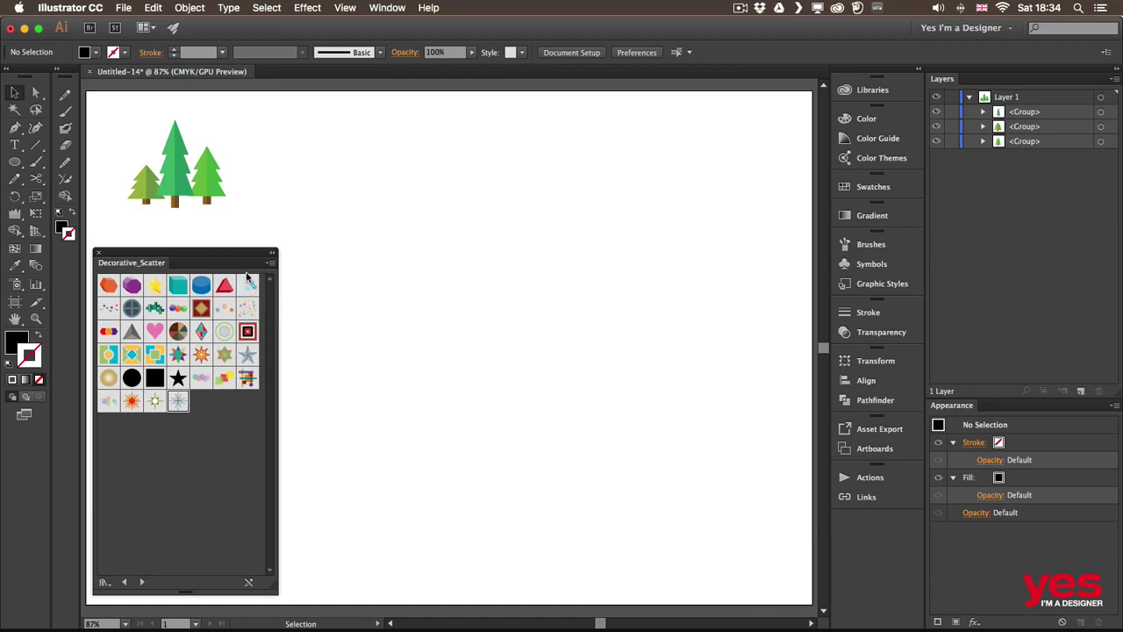
click(250, 286)
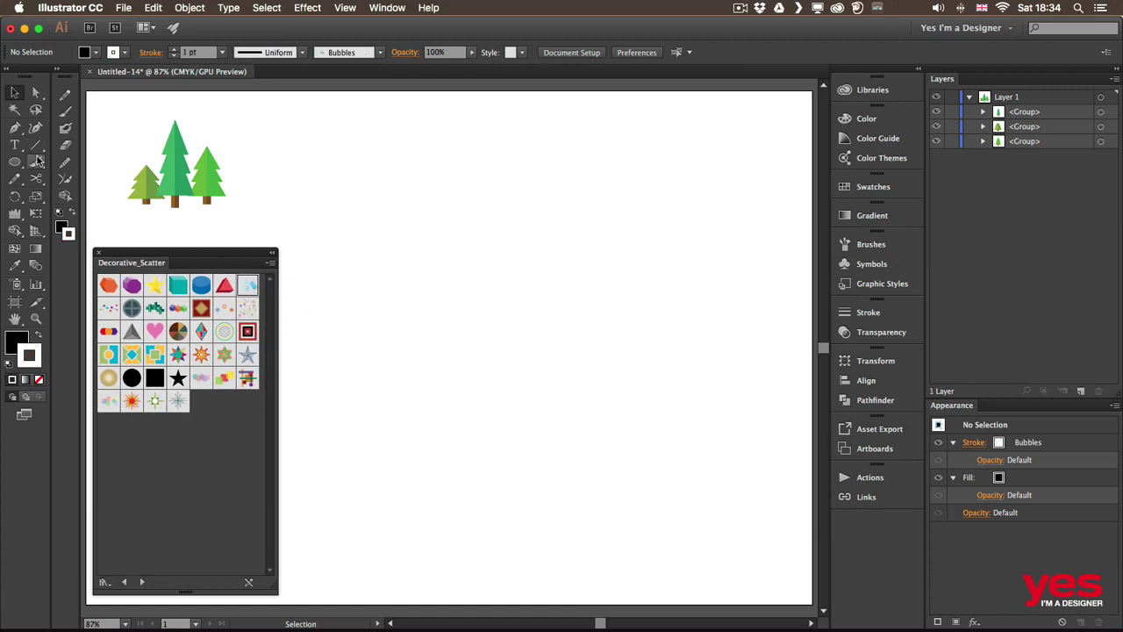
Paint three wavy Bubbles strokes with the Paintbrush tool across the middle of the artboard
key(b)
mouse_move(342, 257)
mouse_down()
mouse_move(430, 215)
mouse_move(589, 280)
mouse_move(608, 262)
mouse_up()
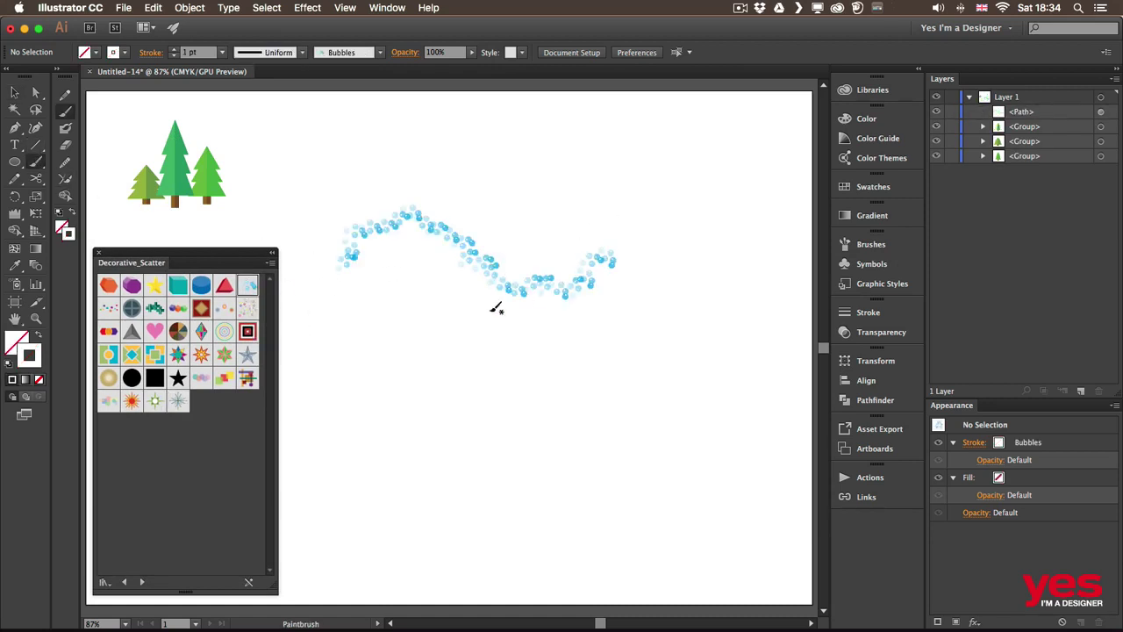
mouse_move(383, 296)
mouse_down()
mouse_move(453, 280)
mouse_move(651, 302)
mouse_up()
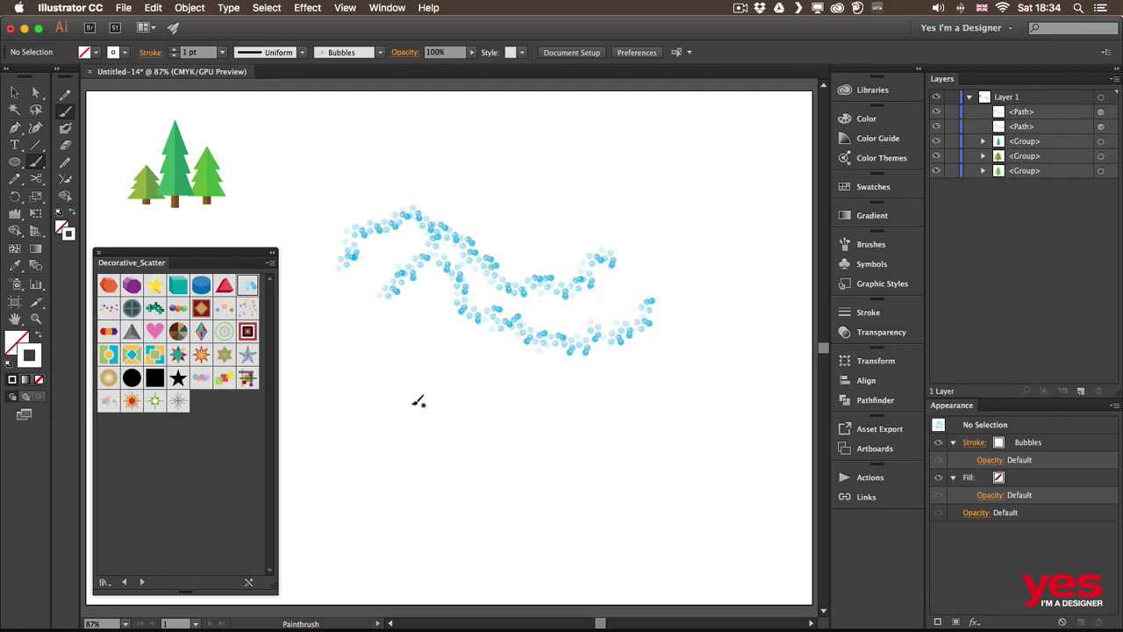
mouse_move(343, 358)
mouse_down()
mouse_move(350, 450)
mouse_move(463, 333)
mouse_move(504, 402)
mouse_move(614, 422)
mouse_up()
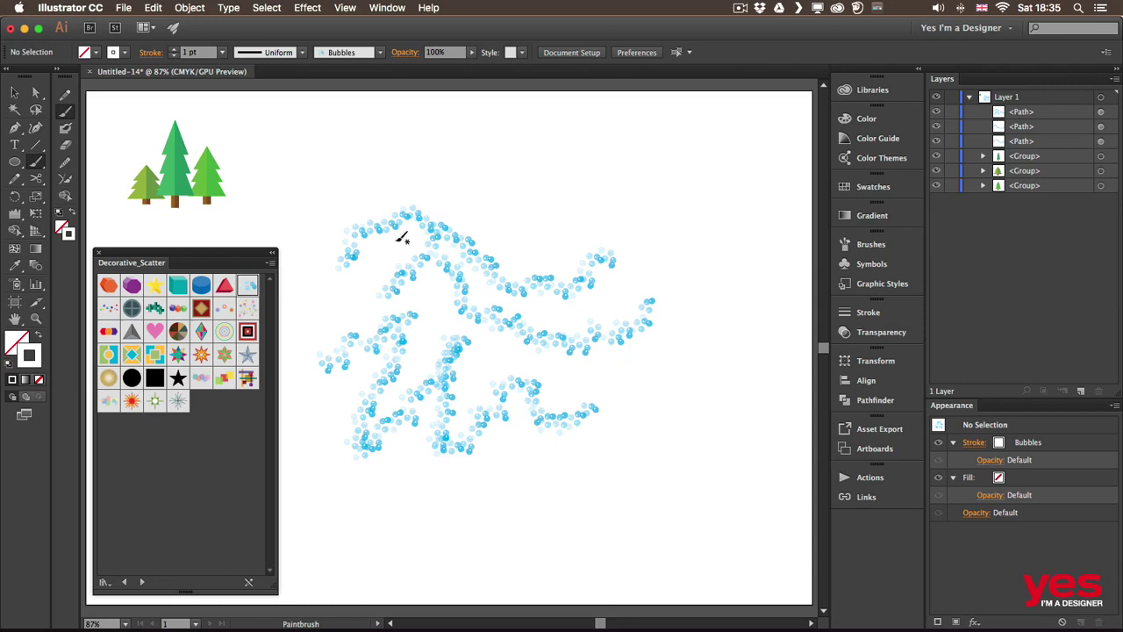
Edit the Bubbles scatter brush to use Random size ranging from 57% to 316%
click(870, 245)
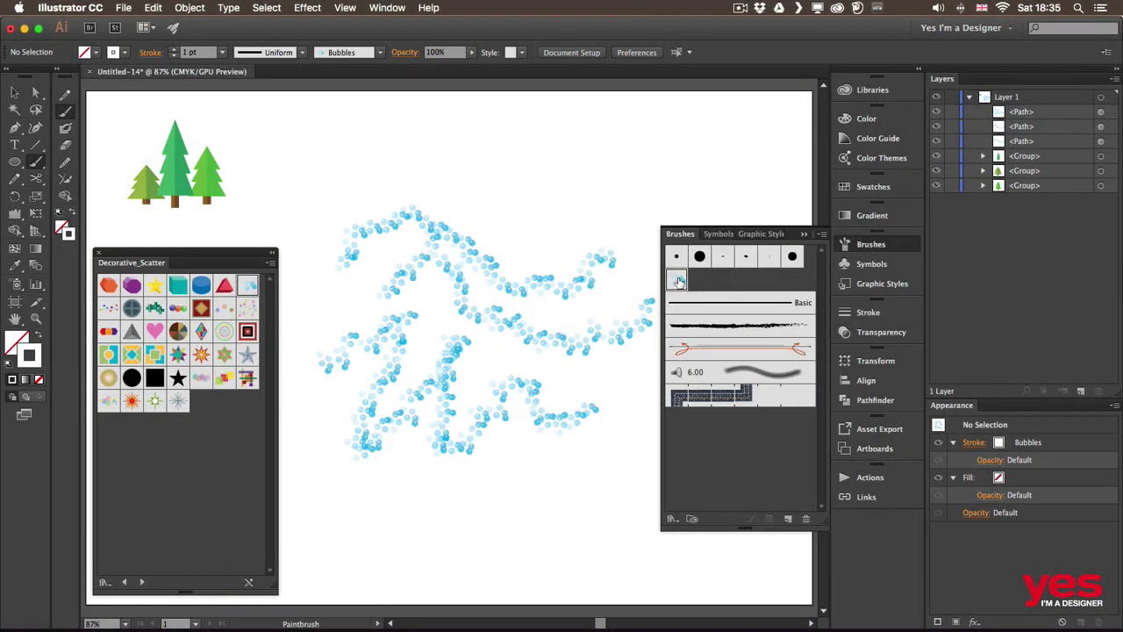
double_click(678, 283)
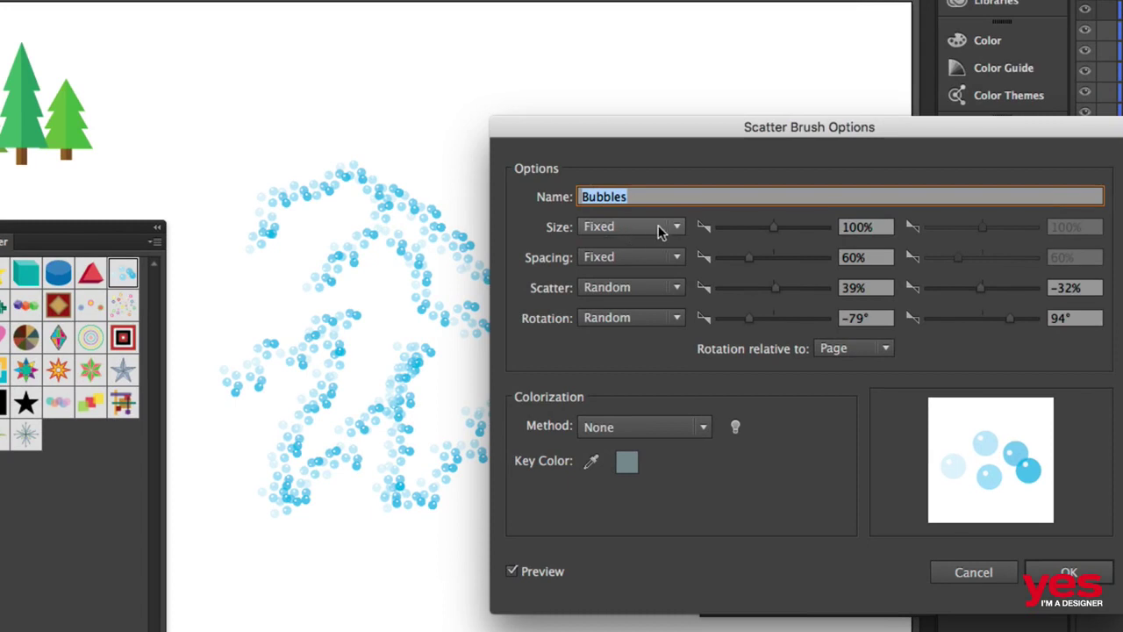
click(650, 225)
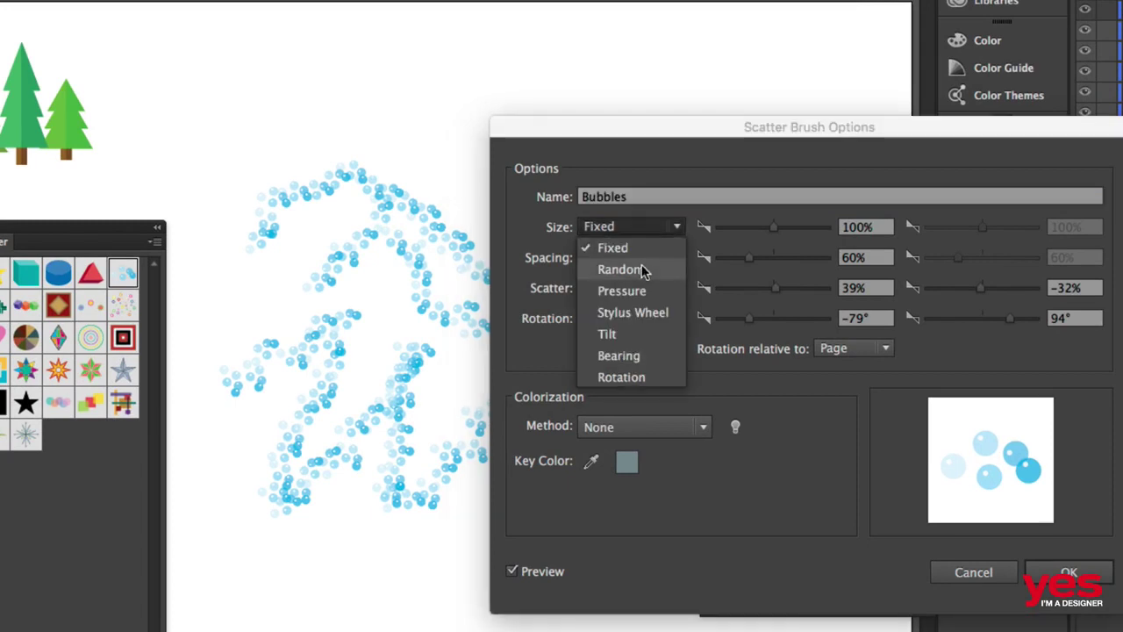
click(644, 267)
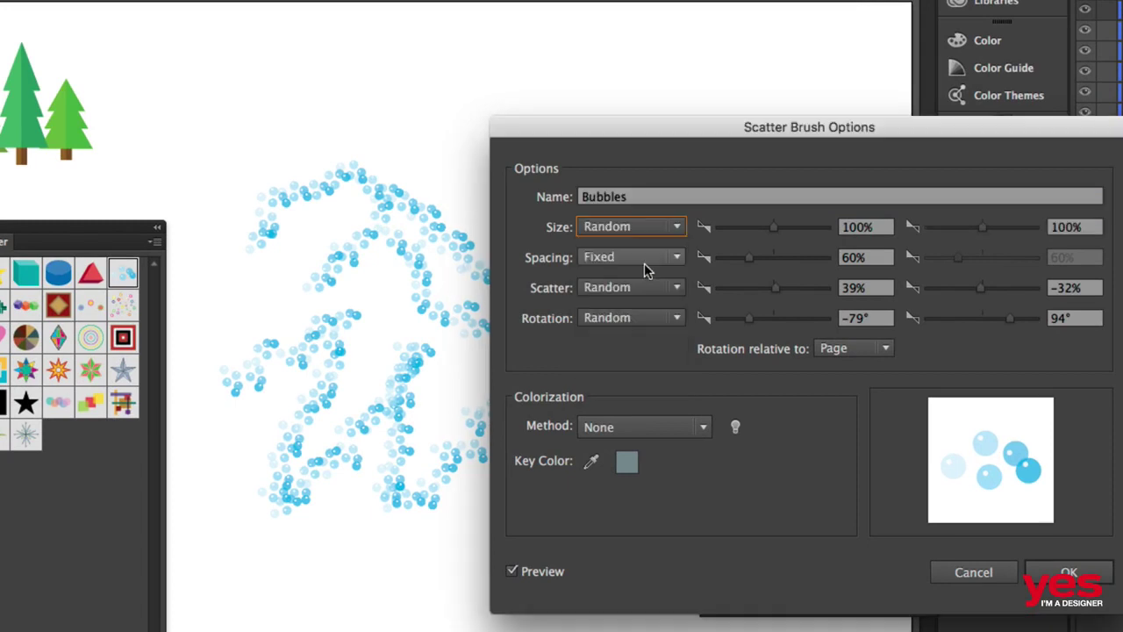
click(771, 228)
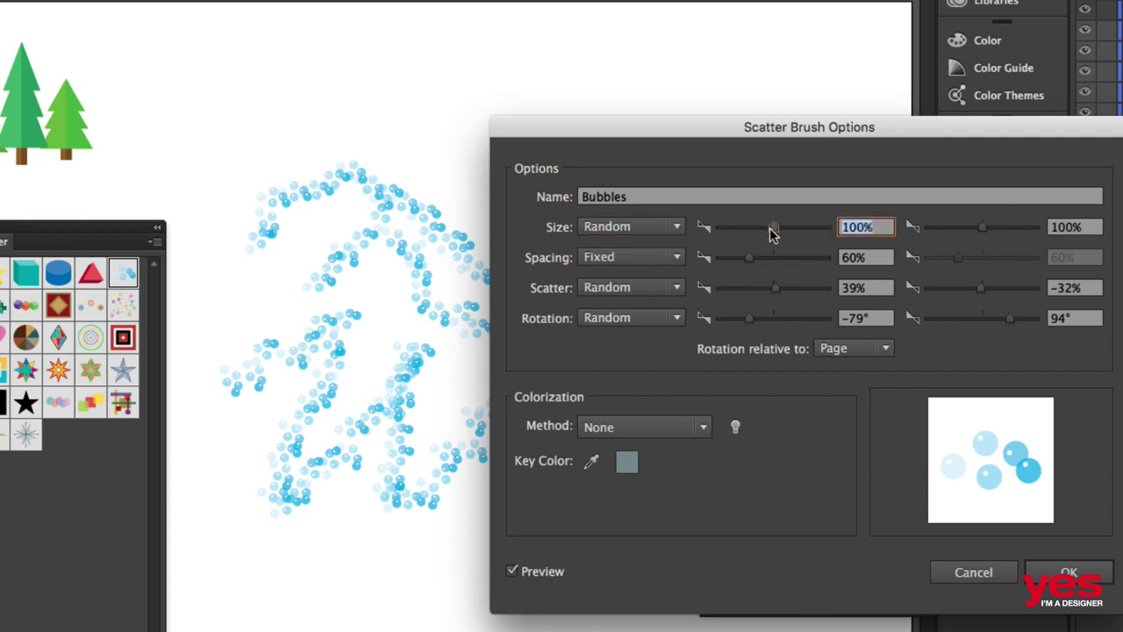
drag(771, 233, 735, 230)
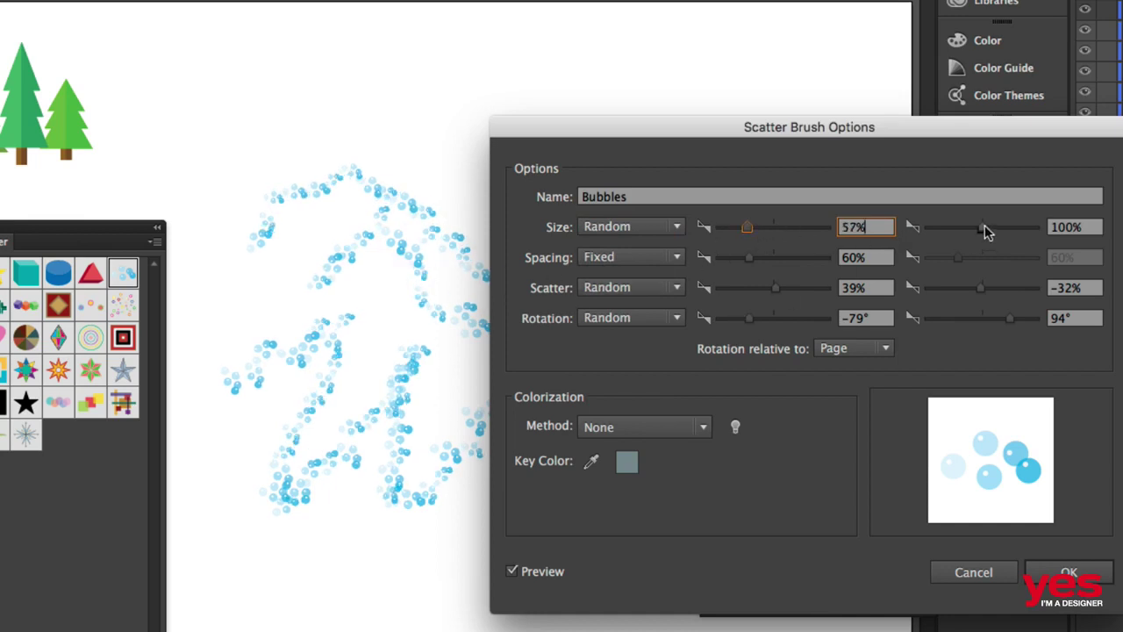
mouse_move(984, 231)
mouse_down()
mouse_move(1002, 230)
mouse_move(991, 231)
mouse_up()
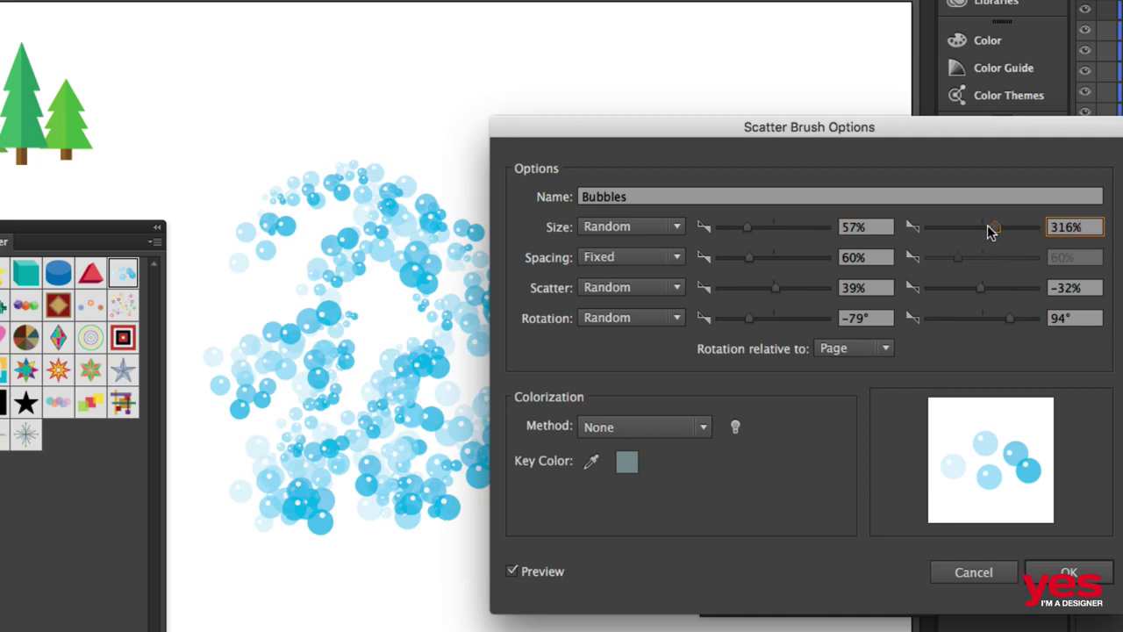
Switch the Bubbles brush size variation to Pressure and apply the change to the existing strokes
drag(763, 125, 777, 98)
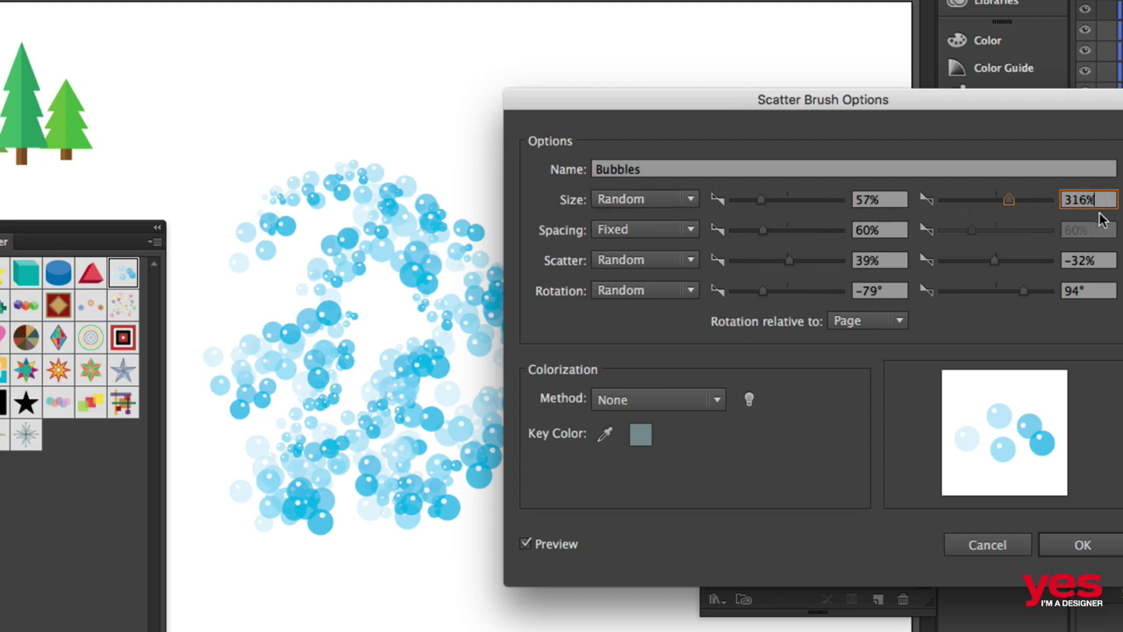
click(653, 200)
click(637, 262)
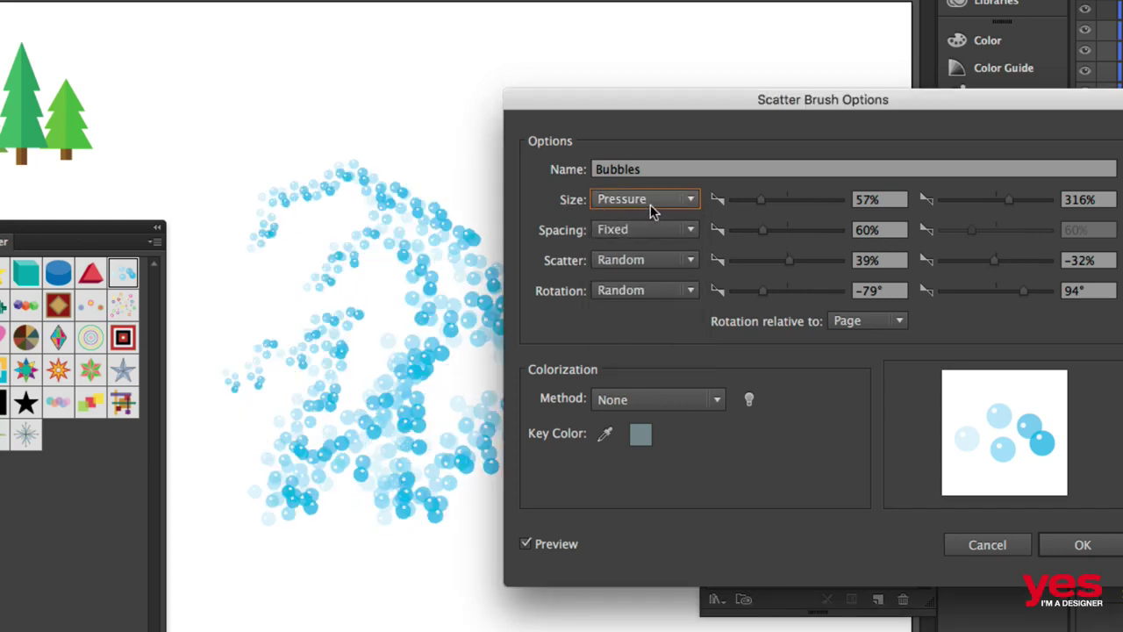
mouse_move(678, 107)
mouse_down()
mouse_move(914, 139)
mouse_move(827, 139)
mouse_up()
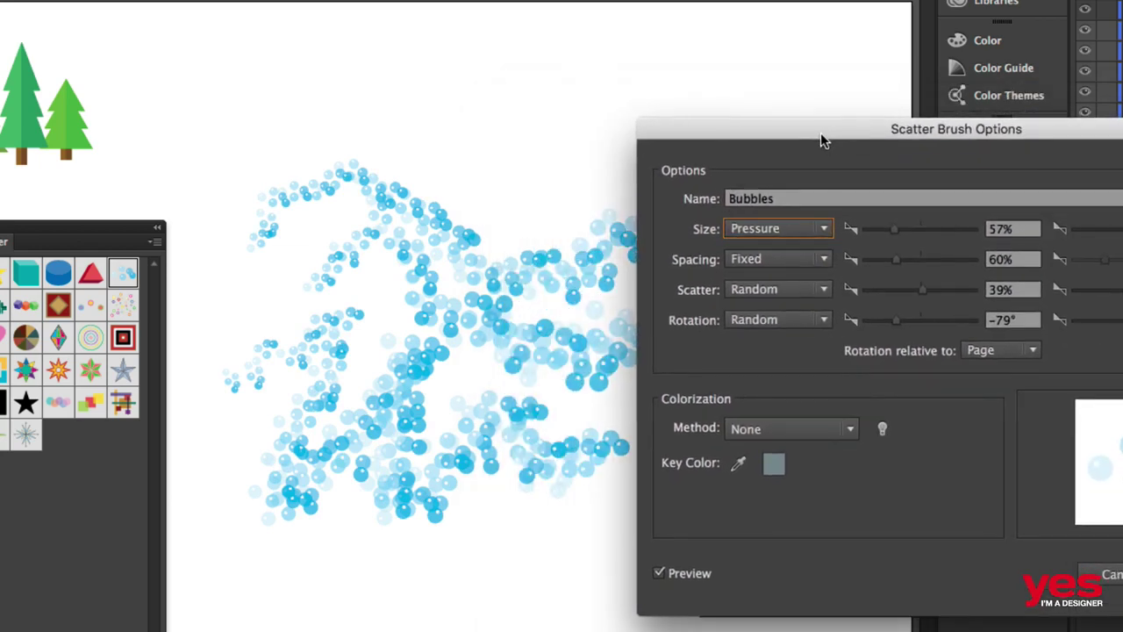
drag(821, 134, 796, 120)
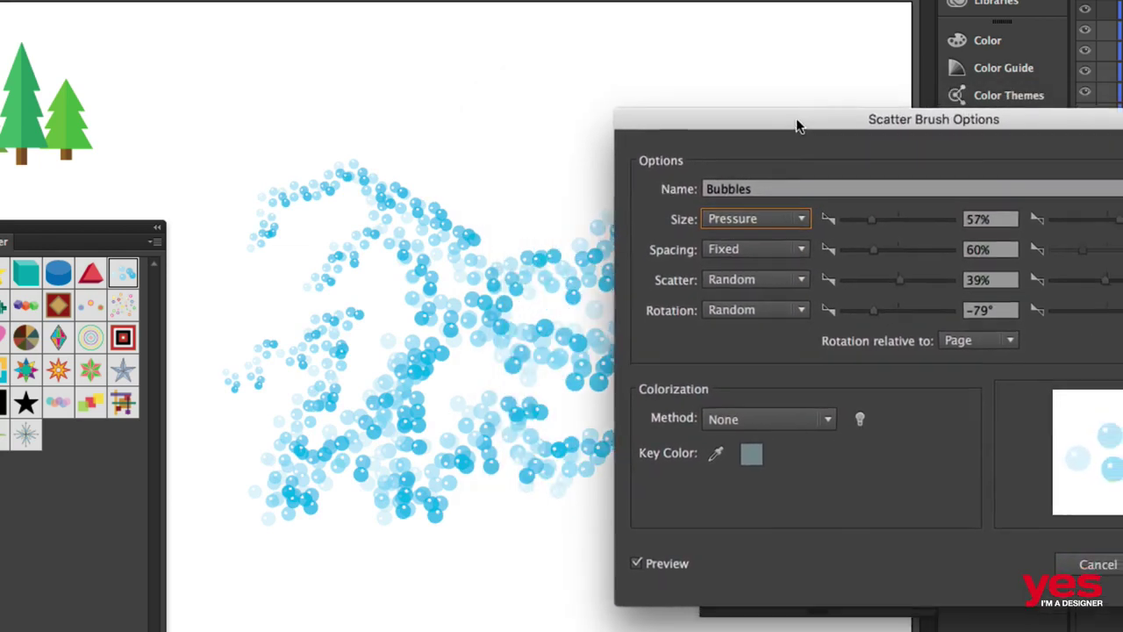
key(Return)
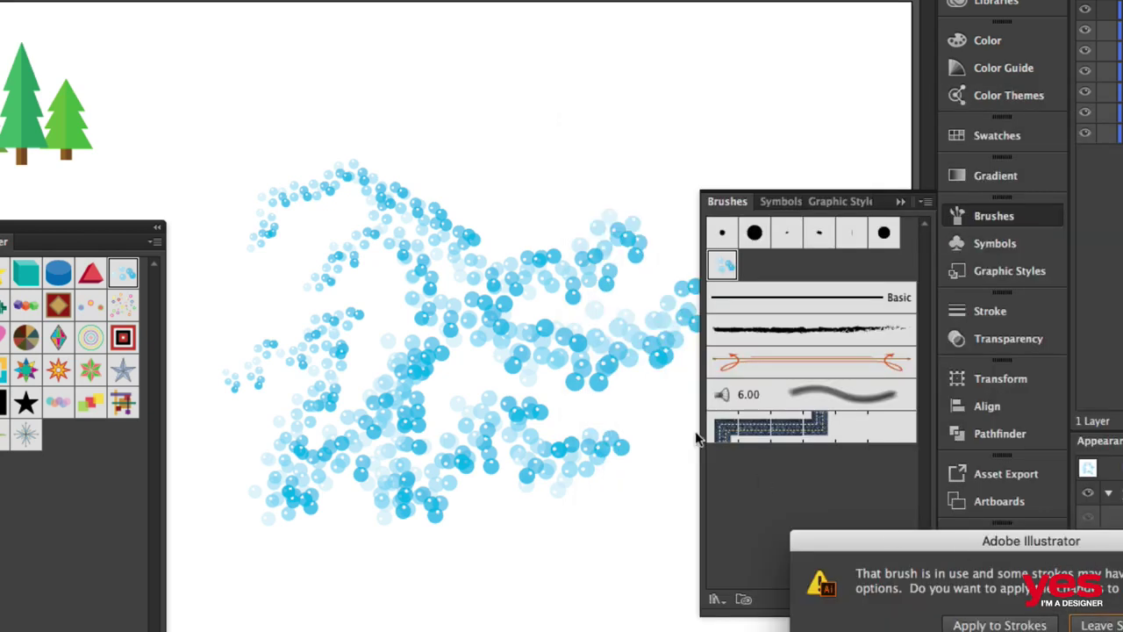
click(1000, 623)
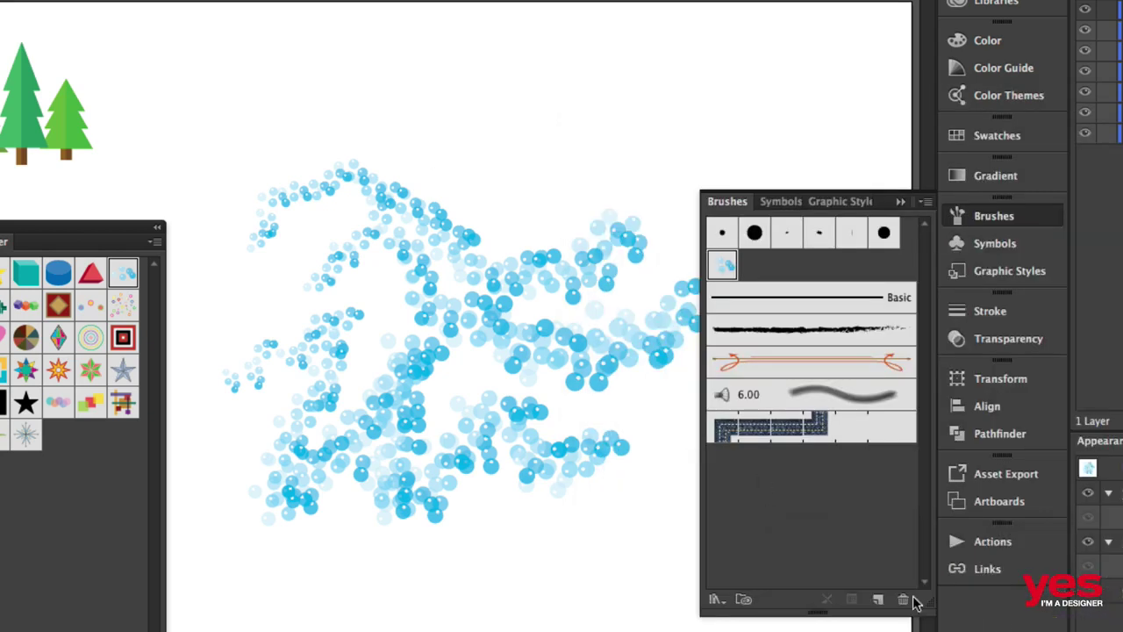
Delete all the bubble strokes and paint one long looping, zigzagging Bubbles stroke with varying pen pressure
drag(354, 132, 530, 550)
key(Delete)
key(b)
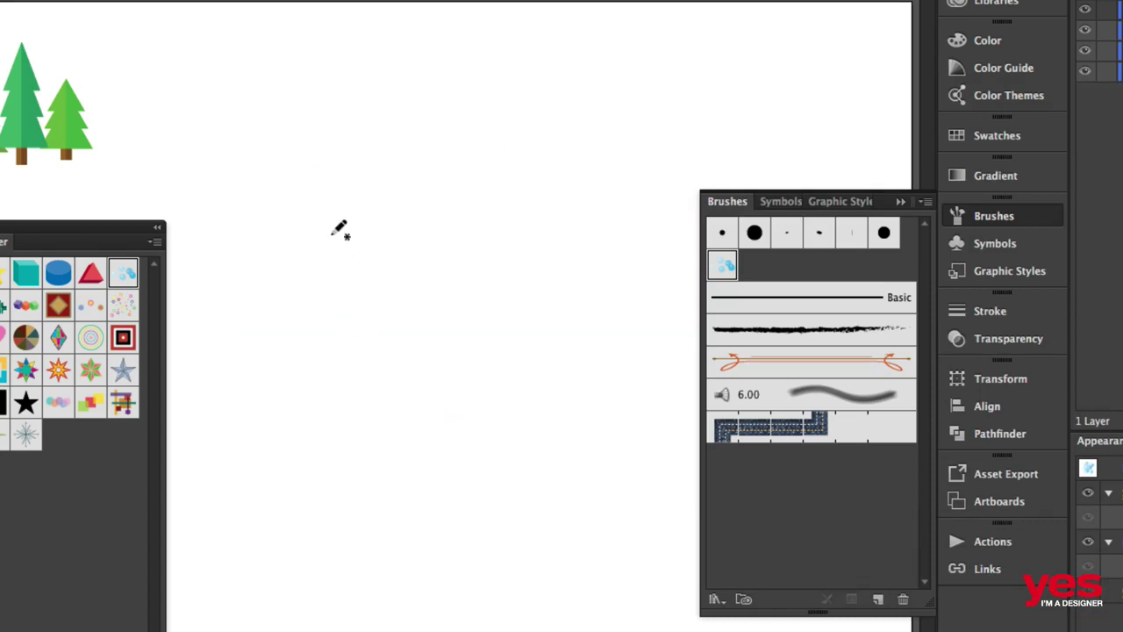
mouse_move(240, 153)
mouse_down()
mouse_move(279, 135)
mouse_move(339, 175)
mouse_move(493, 182)
mouse_move(570, 84)
mouse_move(518, 81)
mouse_move(300, 315)
mouse_move(413, 255)
mouse_move(433, 337)
mouse_move(545, 266)
mouse_move(406, 428)
mouse_move(477, 404)
mouse_move(598, 448)
mouse_move(628, 480)
mouse_up()
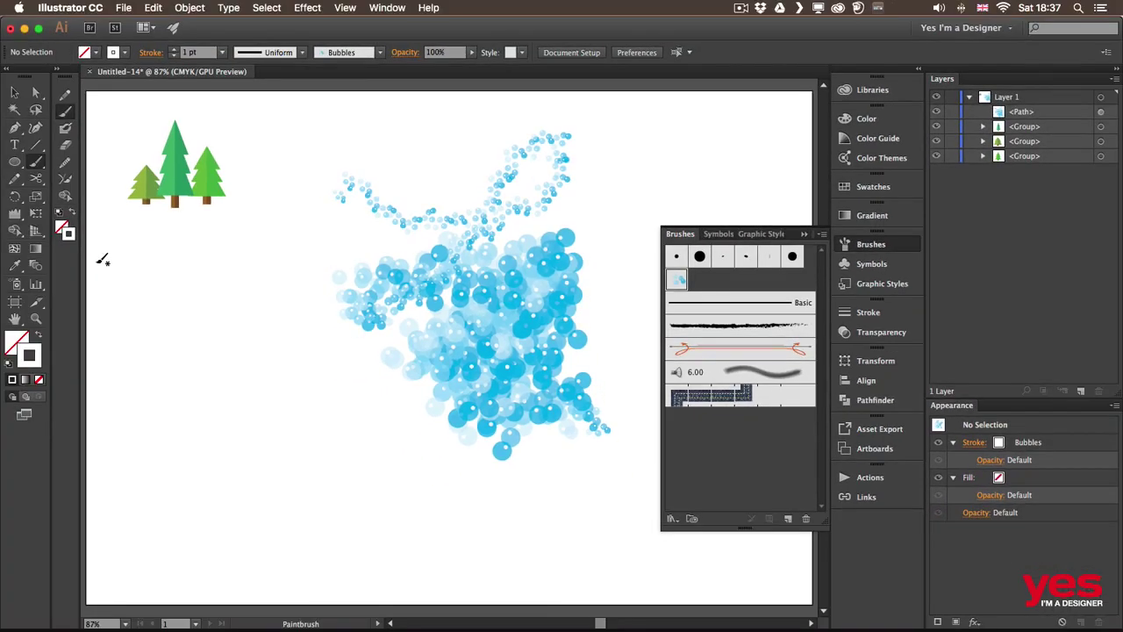
Delete the long looping bubble stroke from the artboard
key(v)
mouse_move(326, 147)
mouse_down()
mouse_move(461, 401)
mouse_move(499, 421)
mouse_up()
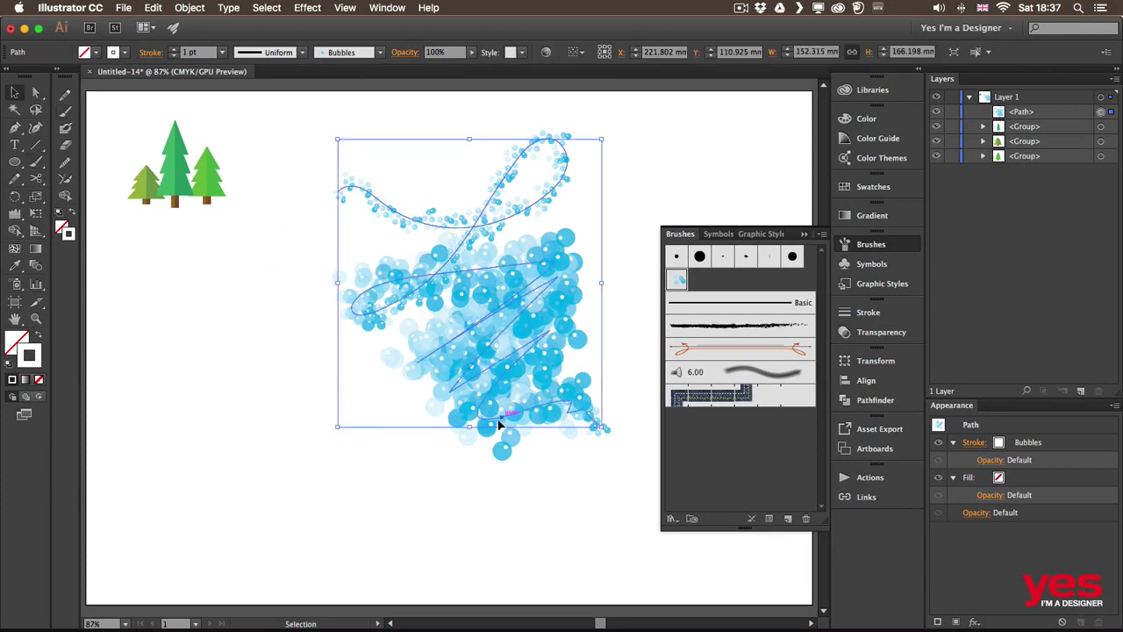
key(Delete)
Create a new scatter brush from the bright green tree at the right of the group, keeping the default options
key(super+equal)
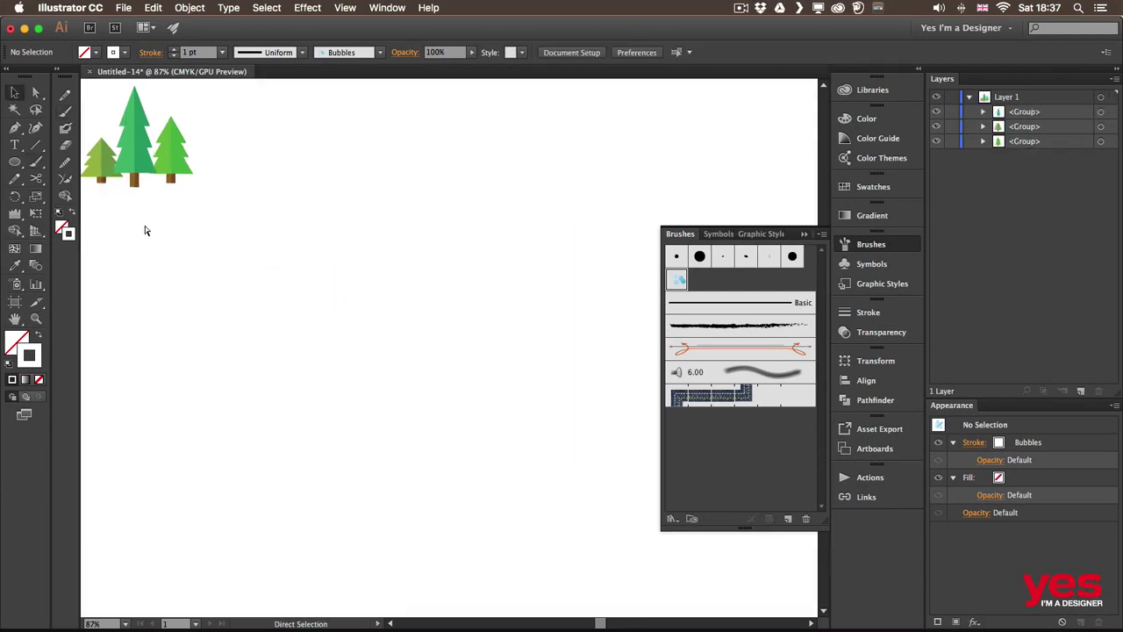
key(super+equal)
drag(345, 183, 536, 355)
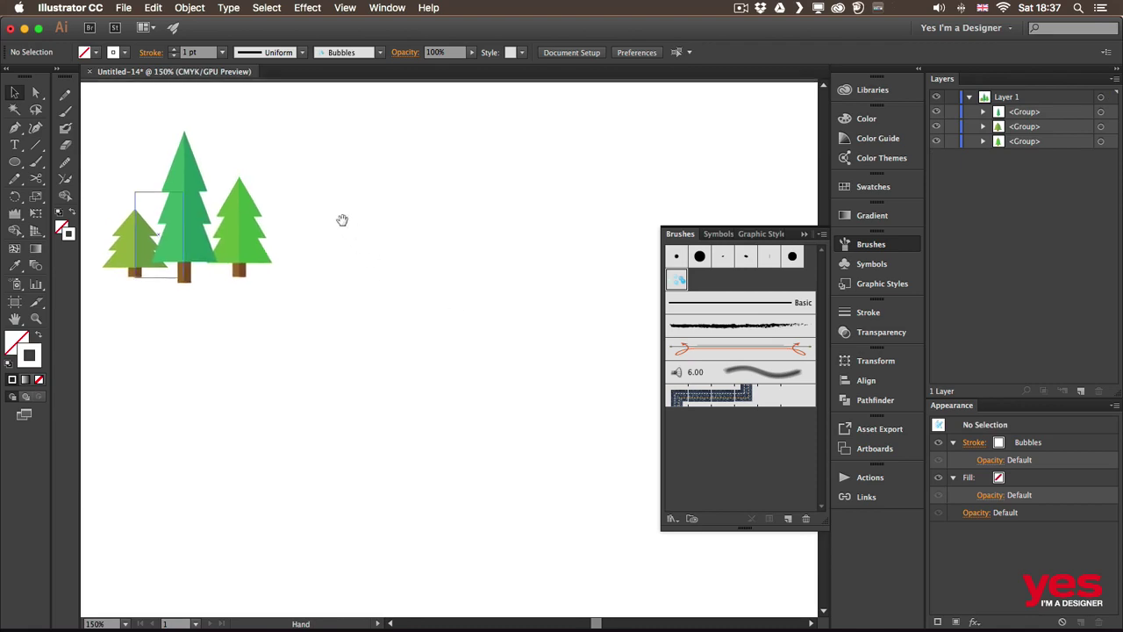
drag(343, 221, 477, 267)
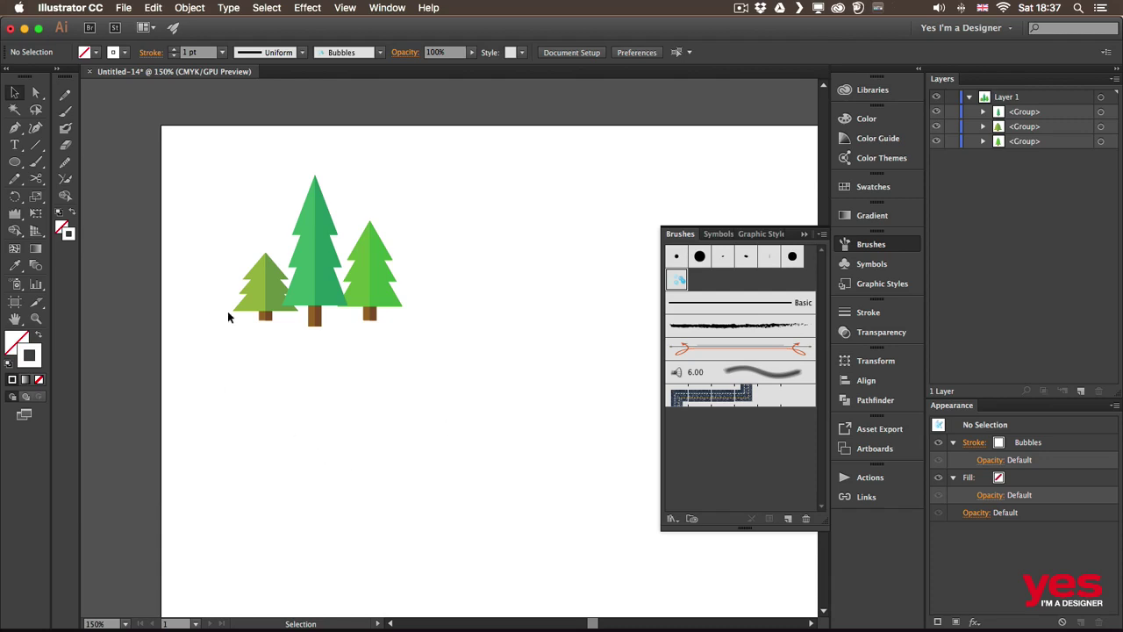
click(375, 284)
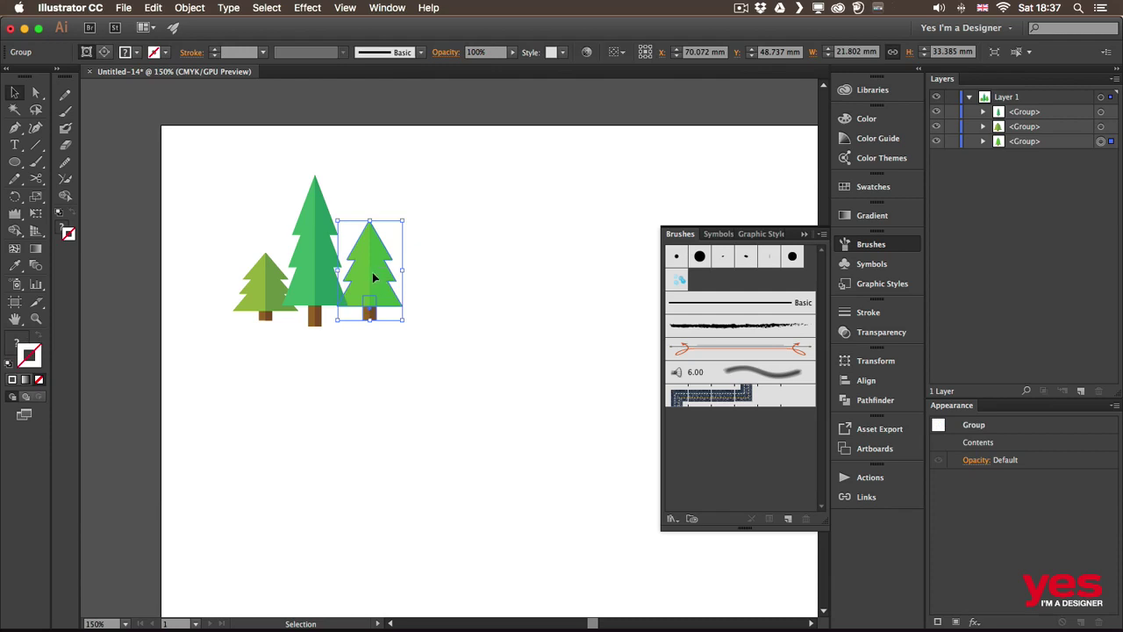
mouse_move(369, 277)
mouse_down()
mouse_move(427, 345)
mouse_move(721, 462)
mouse_up()
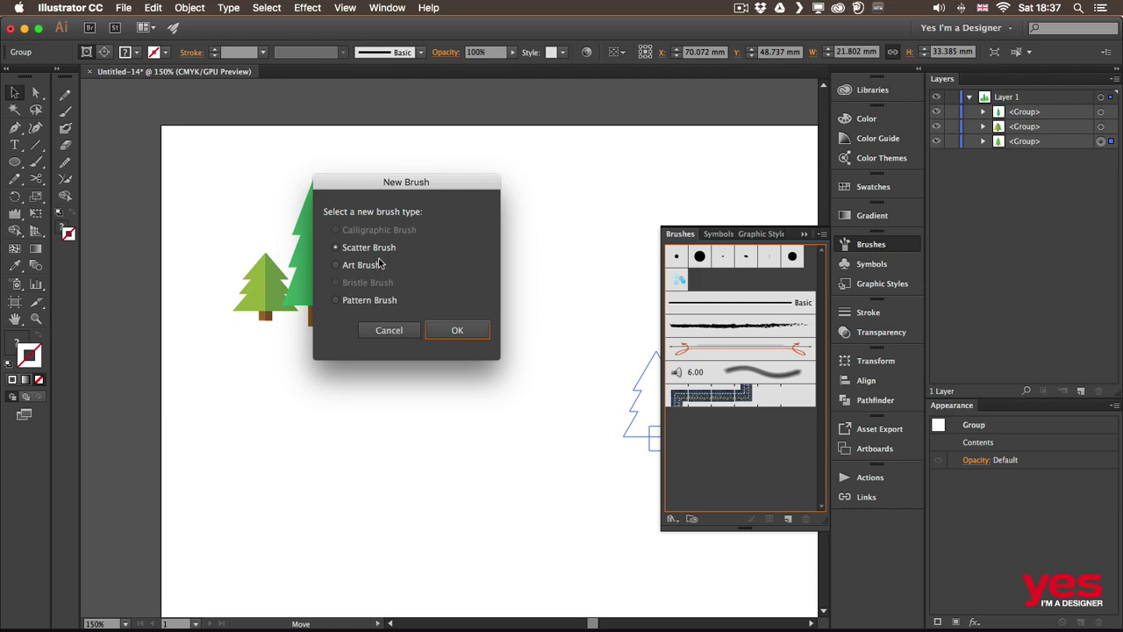
click(476, 334)
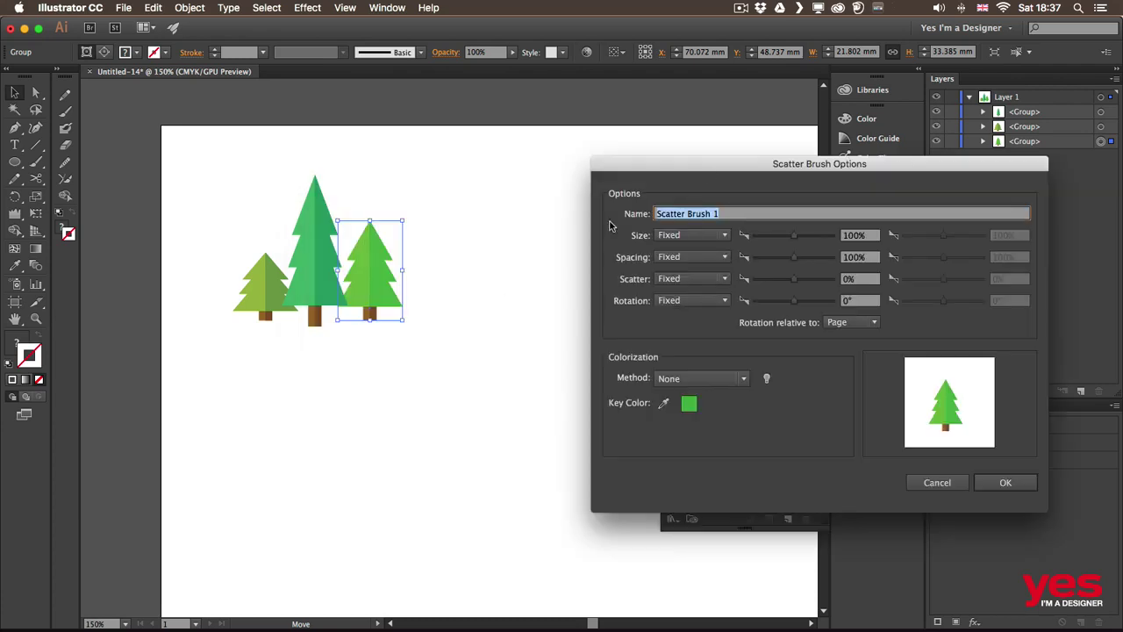
mouse_move(773, 170)
mouse_down()
mouse_move(393, 170)
mouse_move(280, 129)
mouse_move(276, 154)
mouse_up()
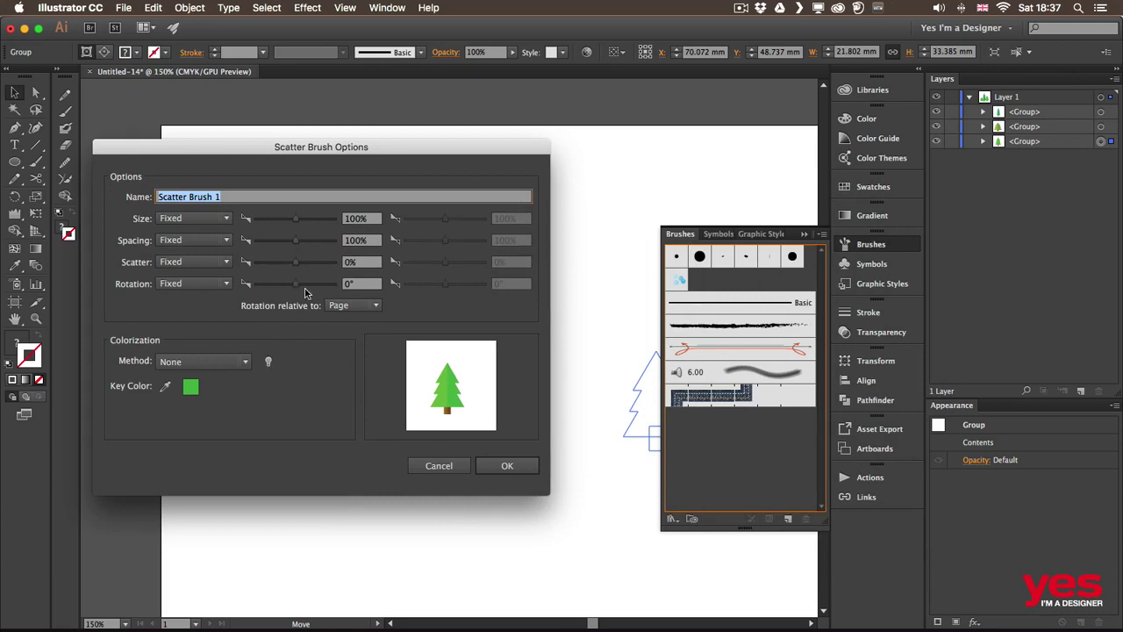
click(507, 466)
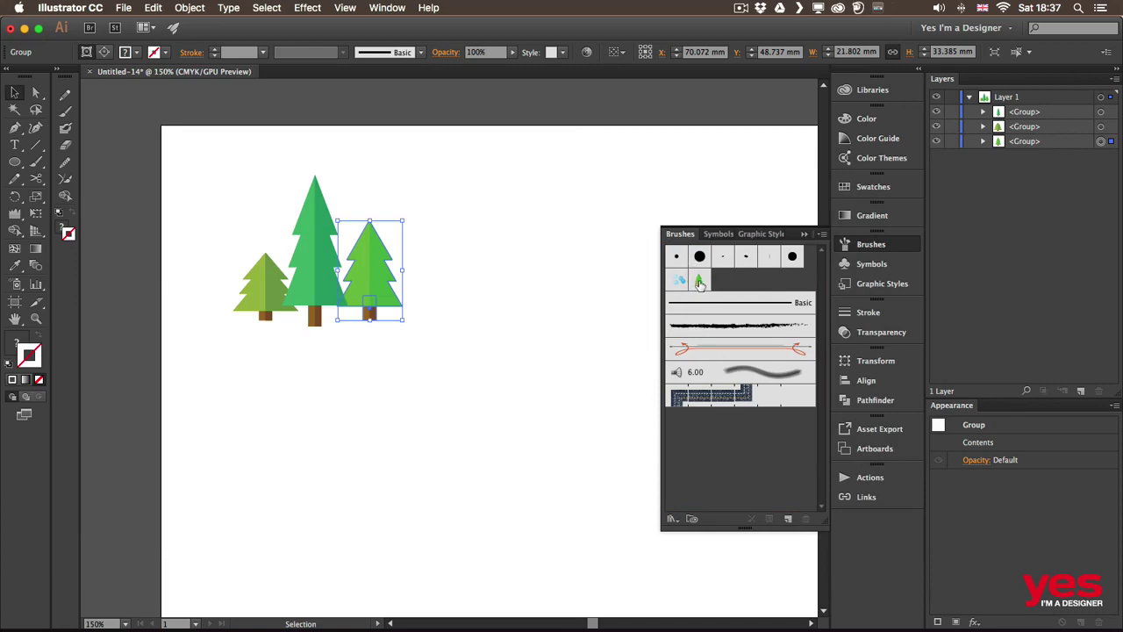
Paint a wavy stroke with the new tree scatter brush in the empty area beside the original trees
click(450, 382)
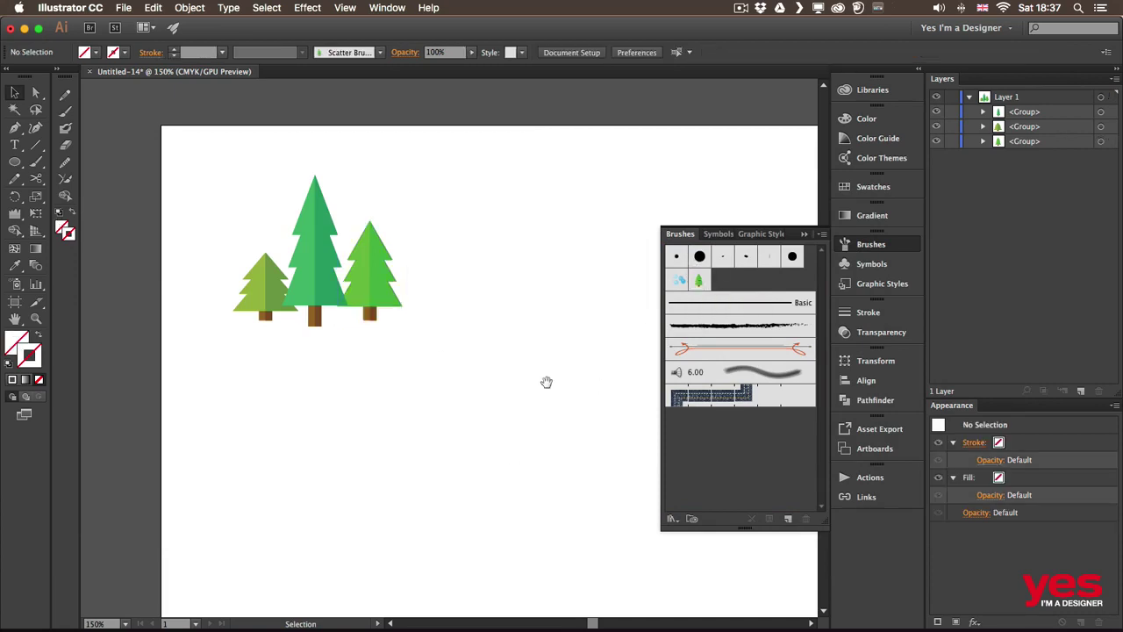
drag(547, 381, 301, 311)
key(b)
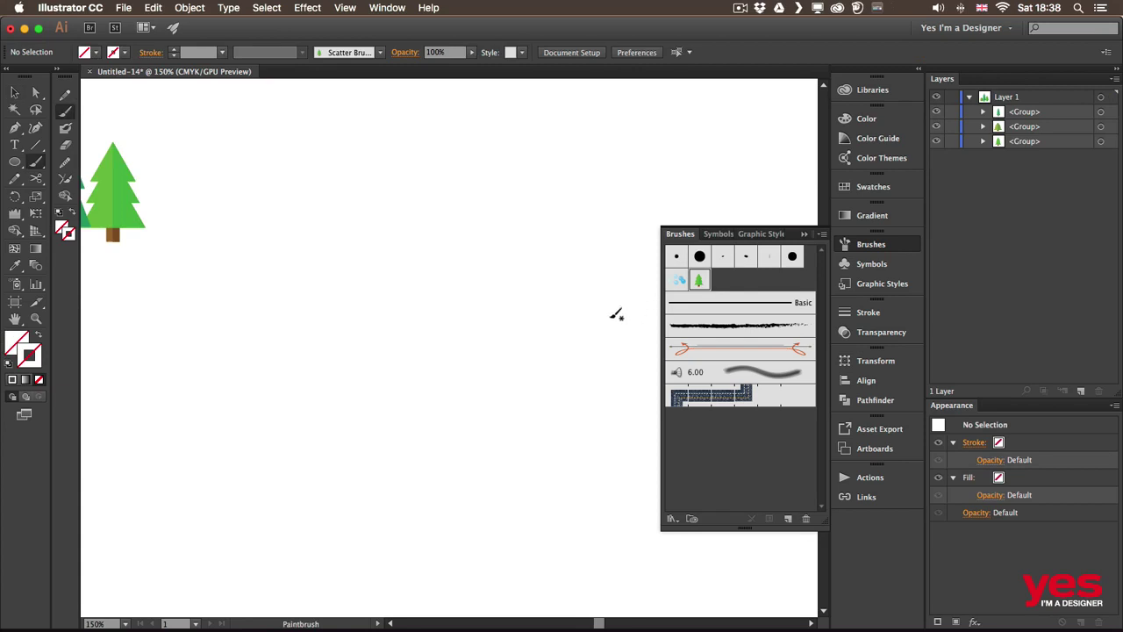
click(698, 280)
mouse_move(197, 284)
mouse_down()
mouse_move(228, 270)
mouse_move(456, 302)
mouse_up()
key(super+minus)
key(super+minus)
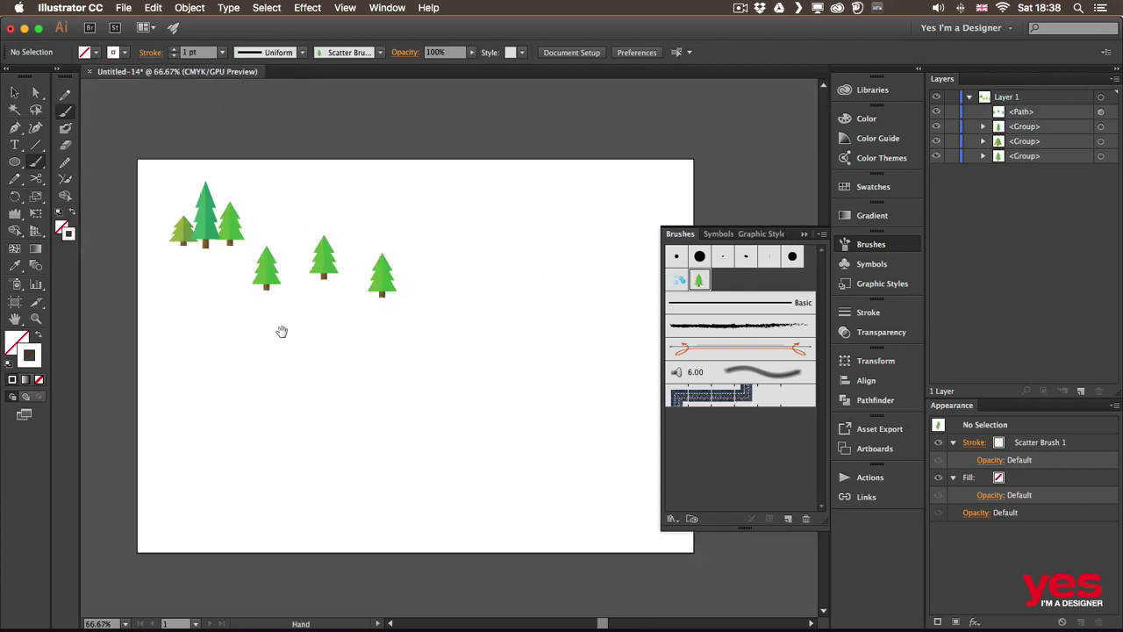
Paint a longer wavy tree stroke across the middle of the artboard, below the first painted stroke
drag(585, 362, 553, 386)
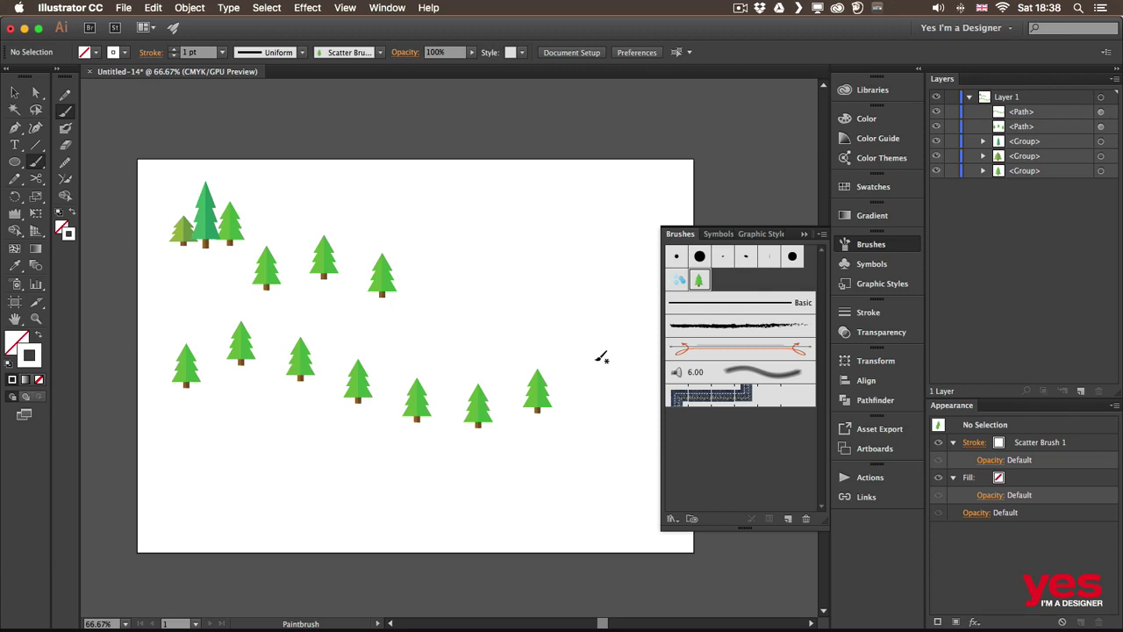
Delete the shorter upper tree stroke, and move the remaining long stroke slightly right and up, leaving it deselected
key(v)
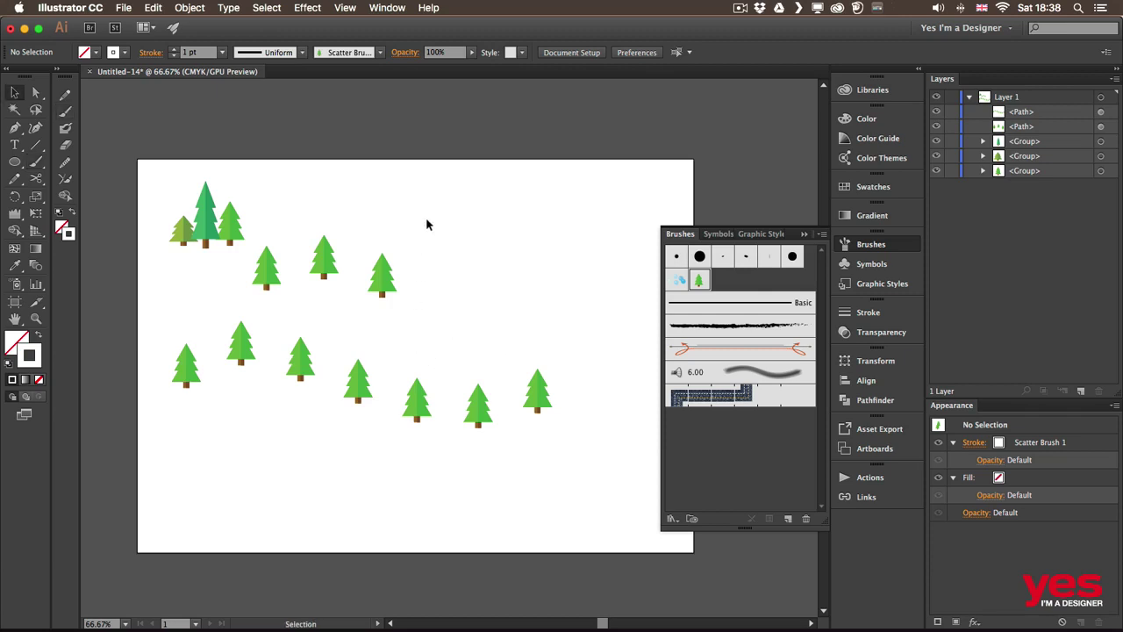
click(382, 263)
key(Delete)
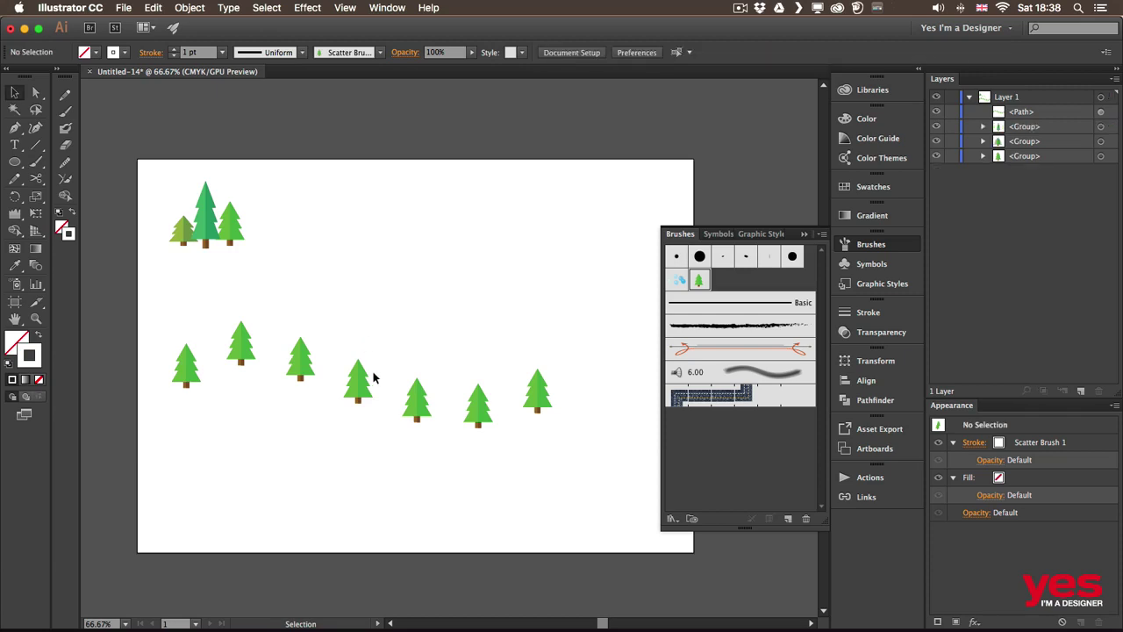
drag(356, 389, 401, 372)
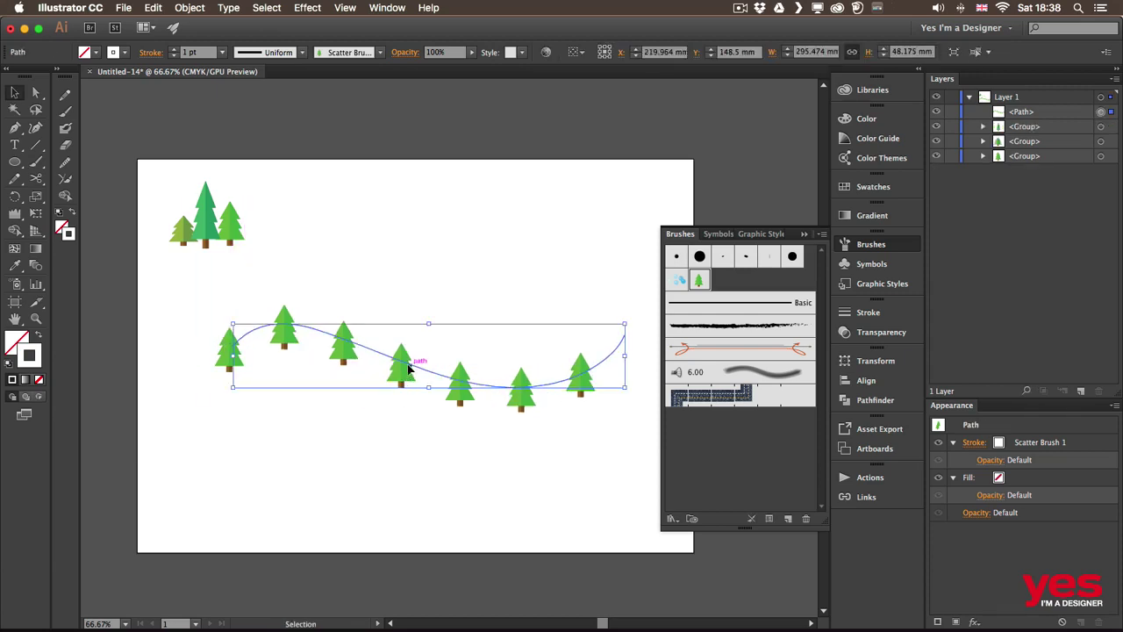
click(615, 272)
Open the tree scatter brush's options and set its fixed size to 65%, keeping the painted stroke in view
double_click(698, 280)
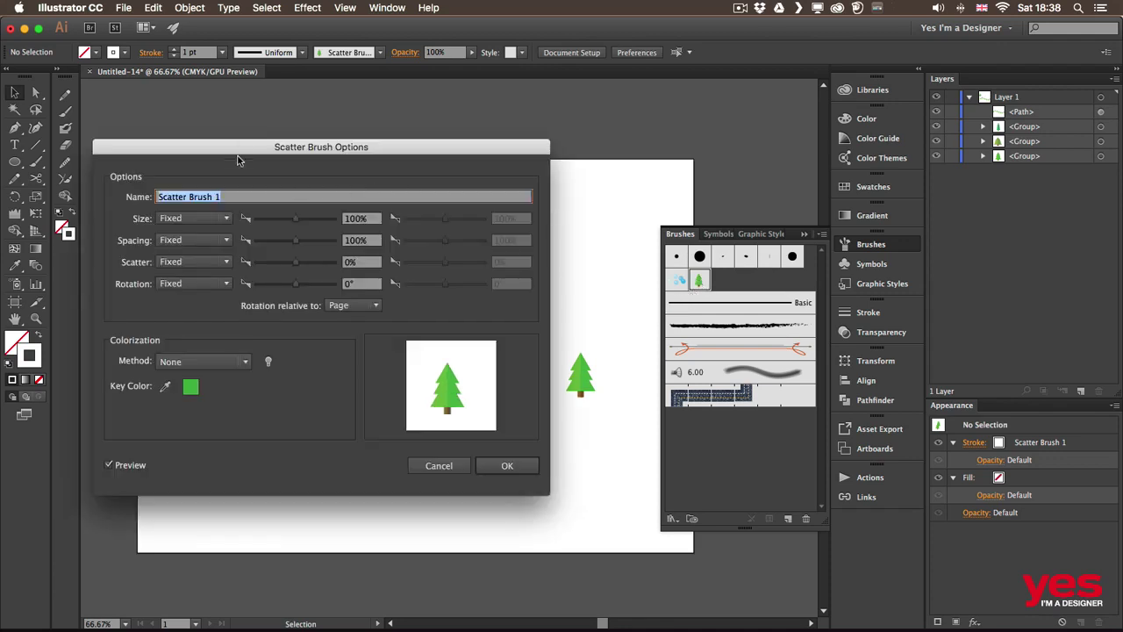
drag(270, 151, 779, 85)
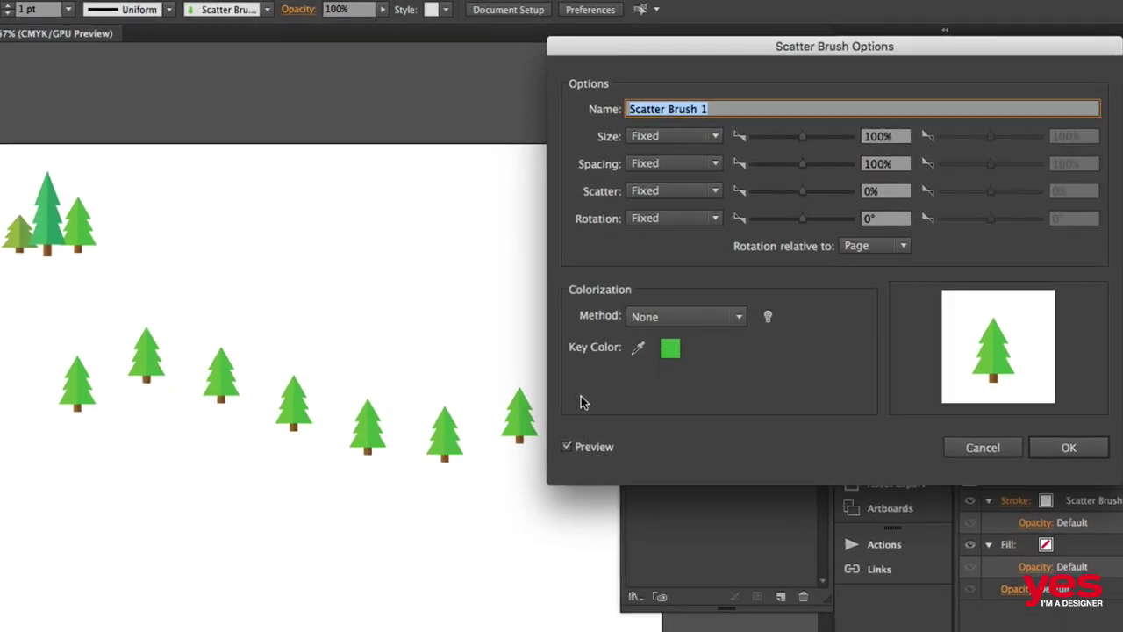
drag(800, 137, 782, 137)
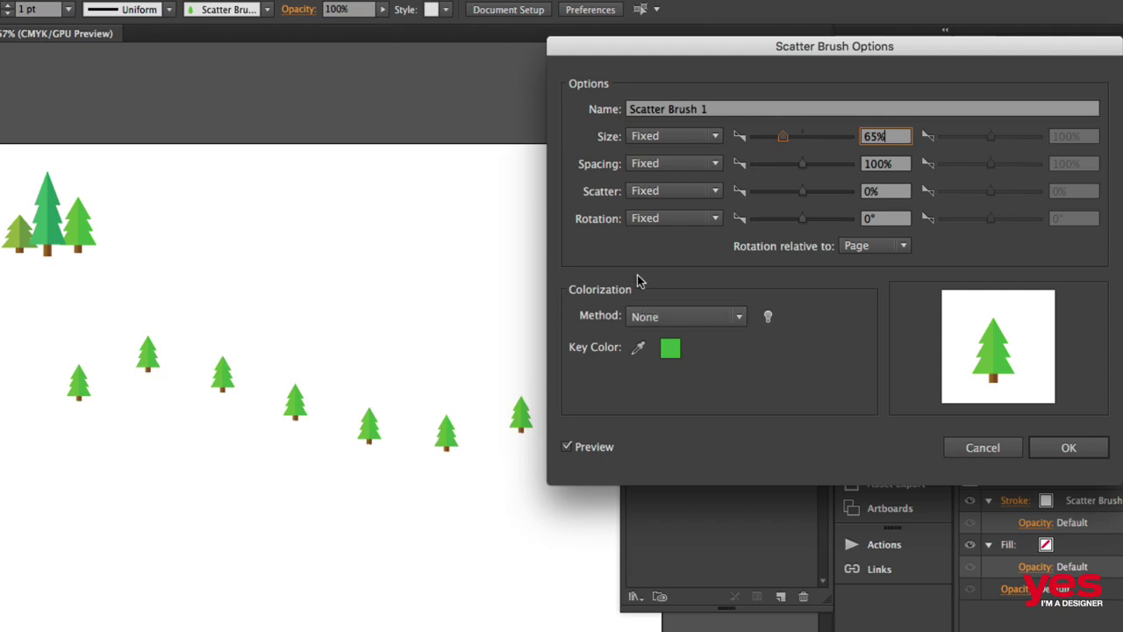
Change the brush size variation to Random, ranging from 49% to 164%
click(676, 138)
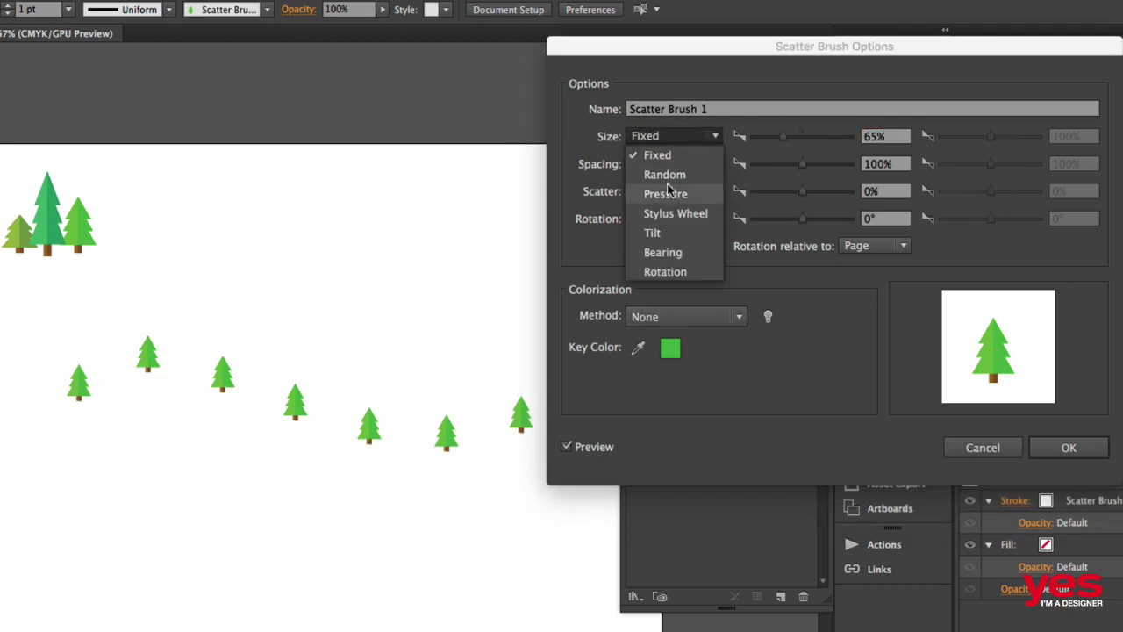
click(675, 175)
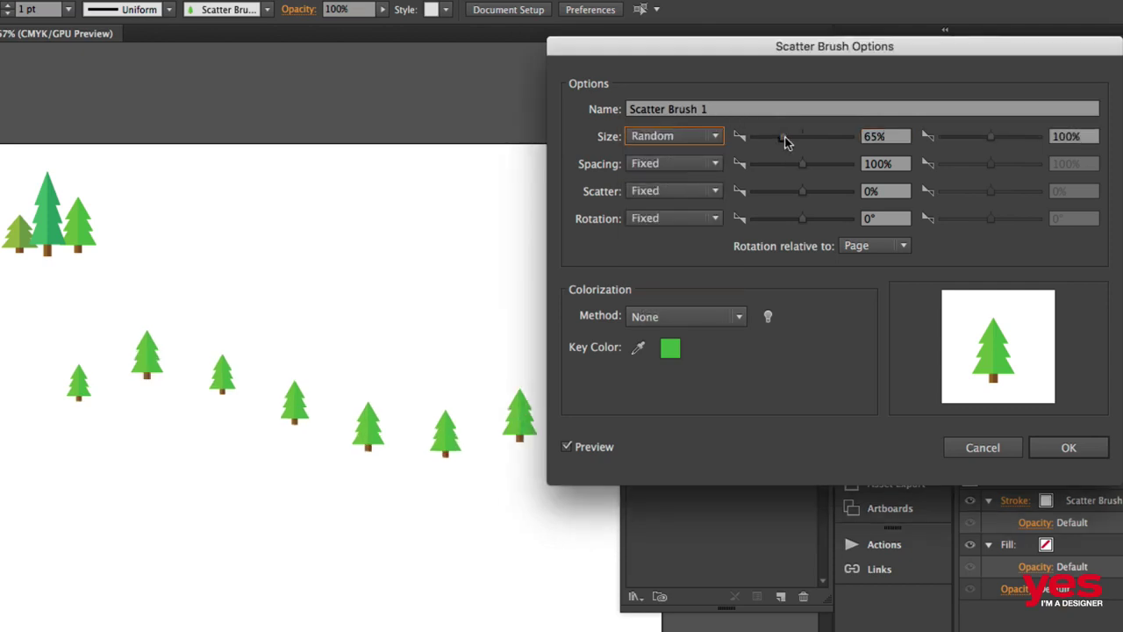
drag(784, 141, 775, 140)
mouse_move(992, 137)
mouse_down()
mouse_move(1007, 142)
mouse_move(993, 139)
mouse_up()
Adjust the random size range to a minimum of 41% and a maximum of 82%
mouse_move(819, 51)
mouse_down()
mouse_move(1013, 200)
mouse_move(869, 155)
mouse_move(823, 77)
mouse_up()
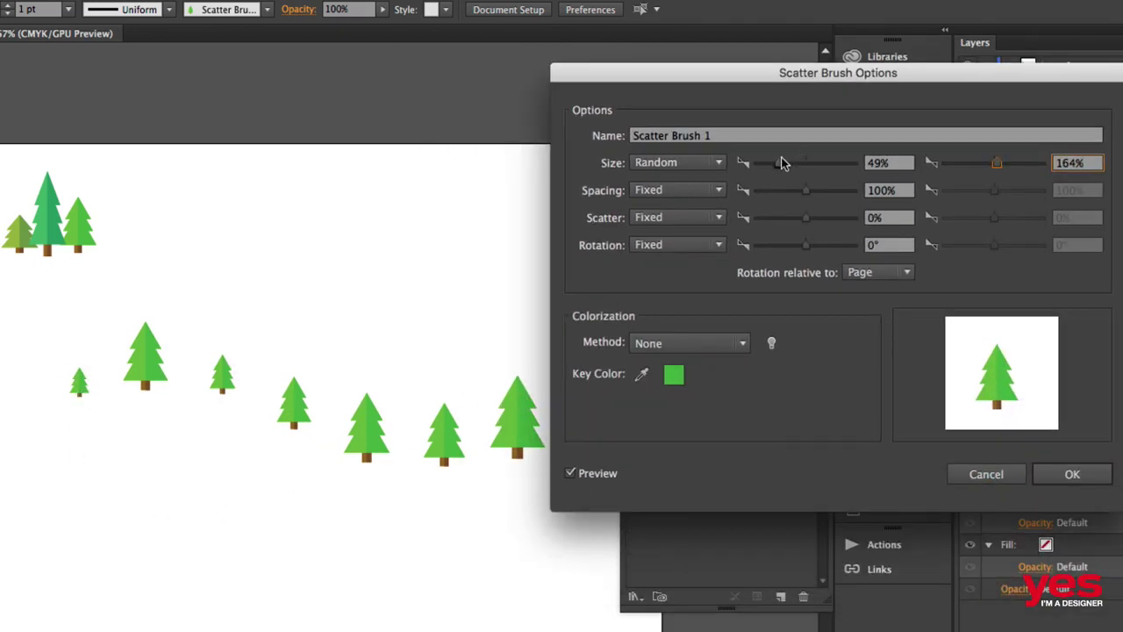
drag(782, 163, 777, 166)
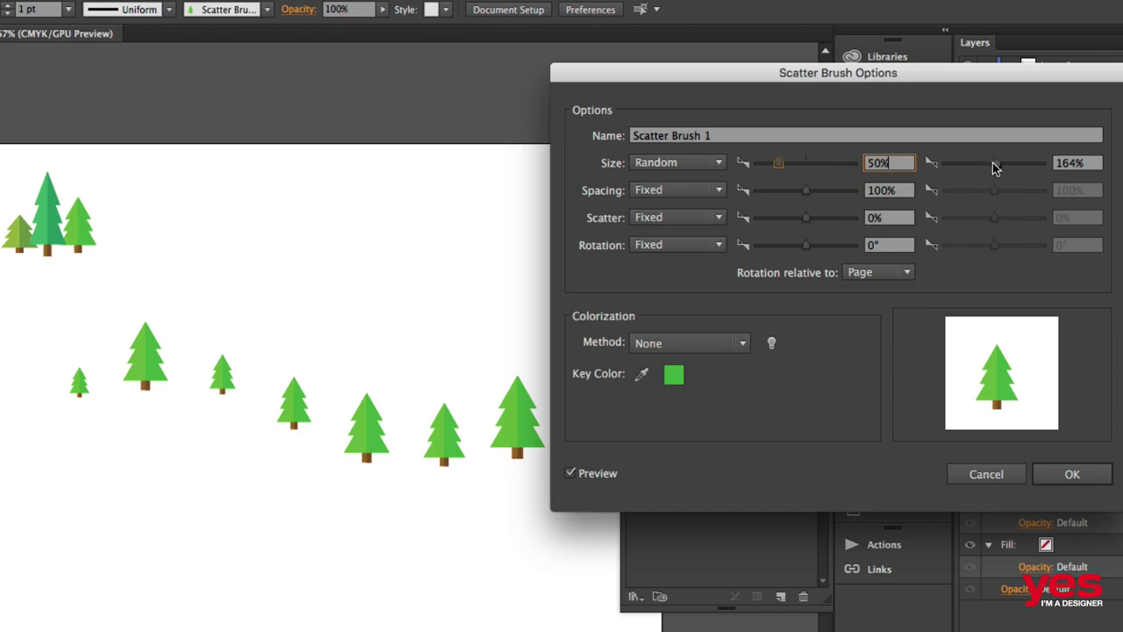
drag(995, 168, 981, 168)
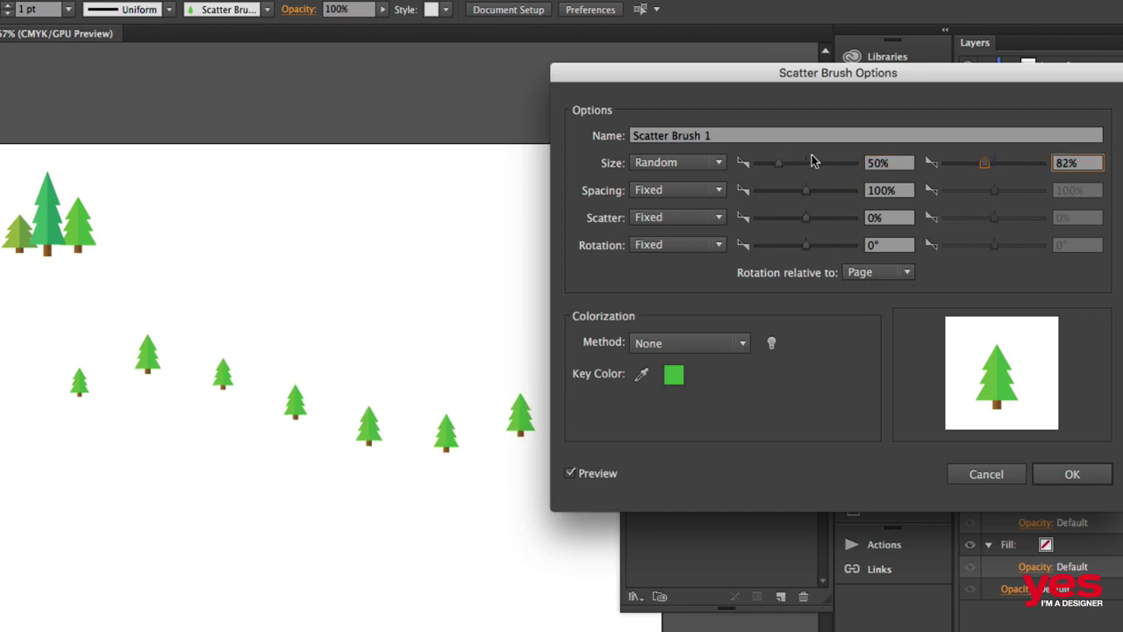
drag(777, 166, 774, 168)
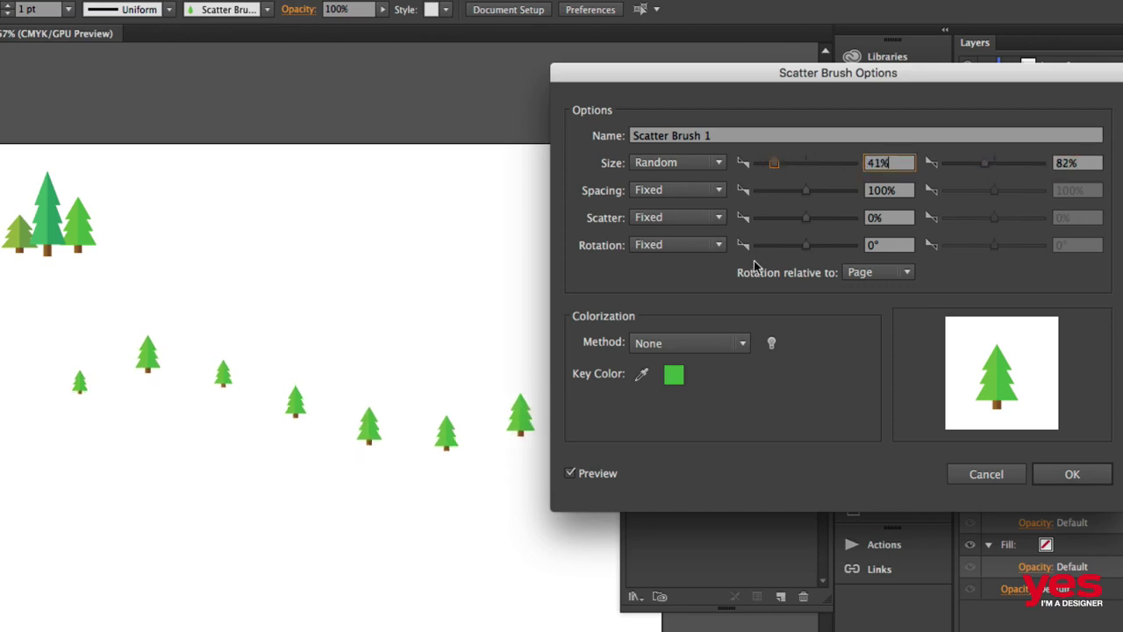
Set the brush spacing to Random, ranging from 22% to 51%
click(709, 193)
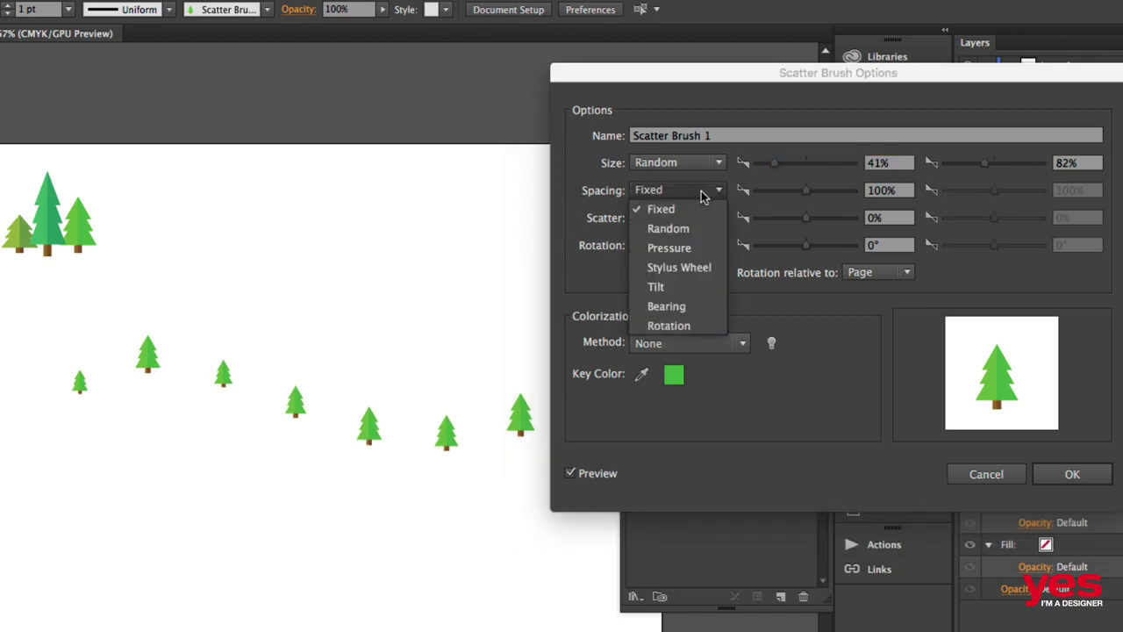
click(668, 226)
drag(799, 195, 759, 188)
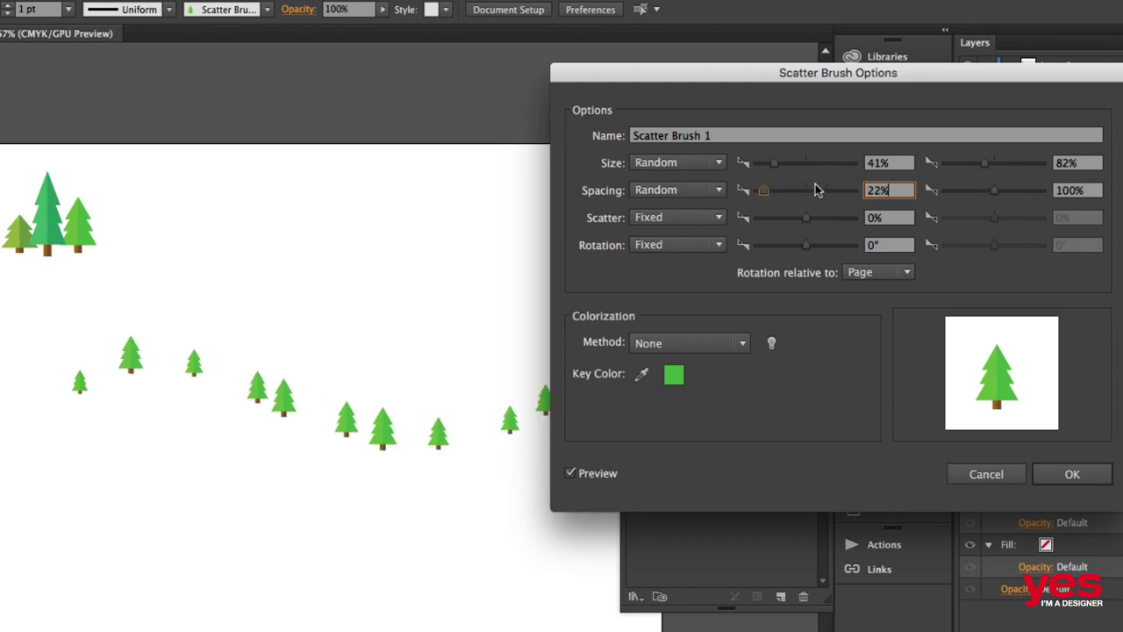
click(988, 195)
drag(988, 195, 963, 193)
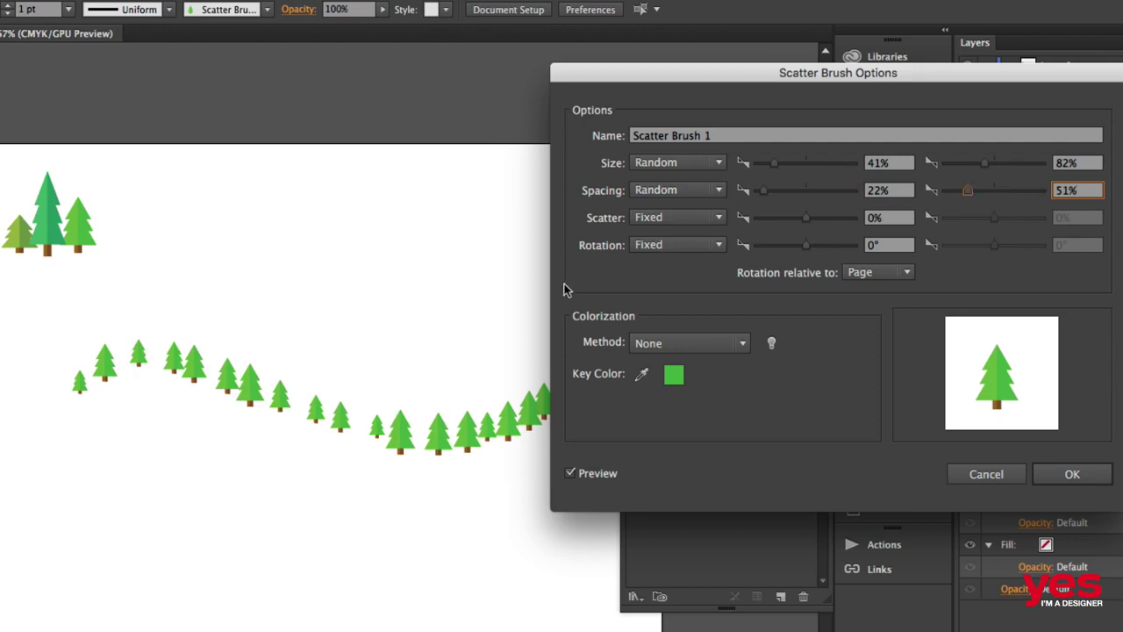
Offset the trees from the path with a fixed scatter of -74%, and bring it to -20% in 10% increments
mouse_move(745, 74)
mouse_down()
mouse_move(942, 99)
mouse_move(617, 107)
mouse_move(767, 77)
mouse_move(772, 95)
mouse_up()
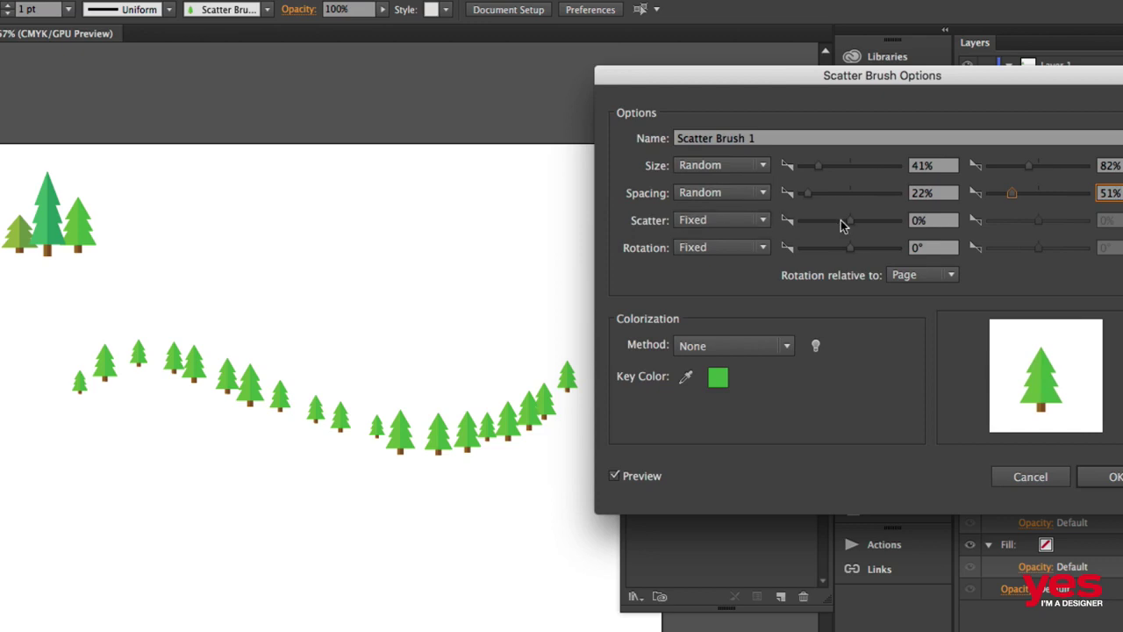
mouse_move(844, 222)
mouse_down()
mouse_move(834, 220)
mouse_move(849, 224)
mouse_up()
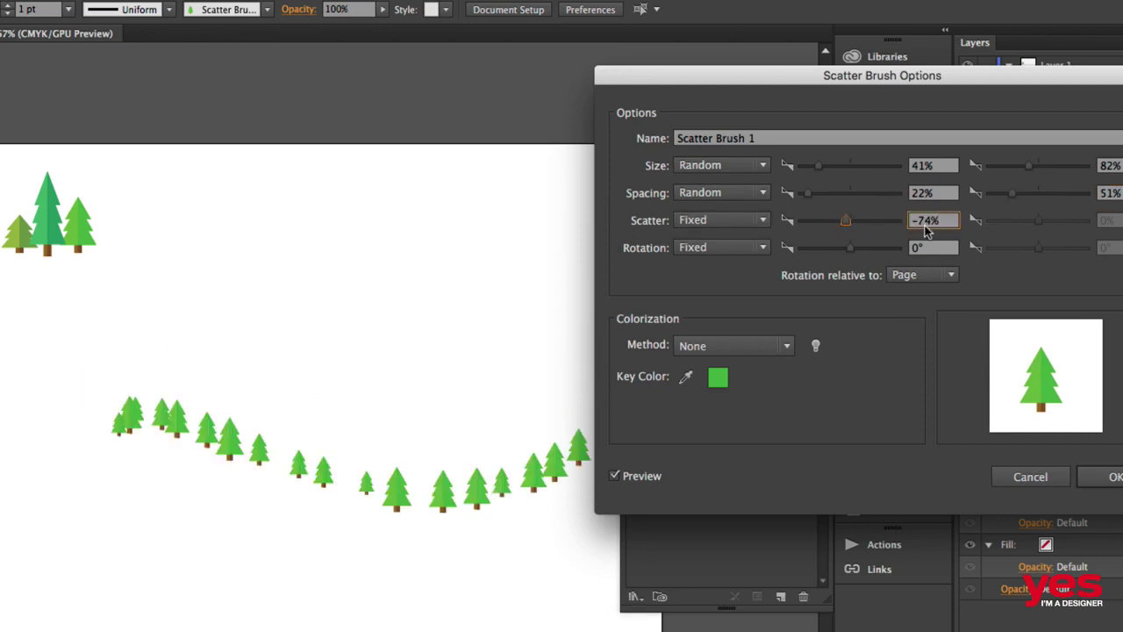
key(shift+Up)
key(shift+Up)
key(shift+Up)
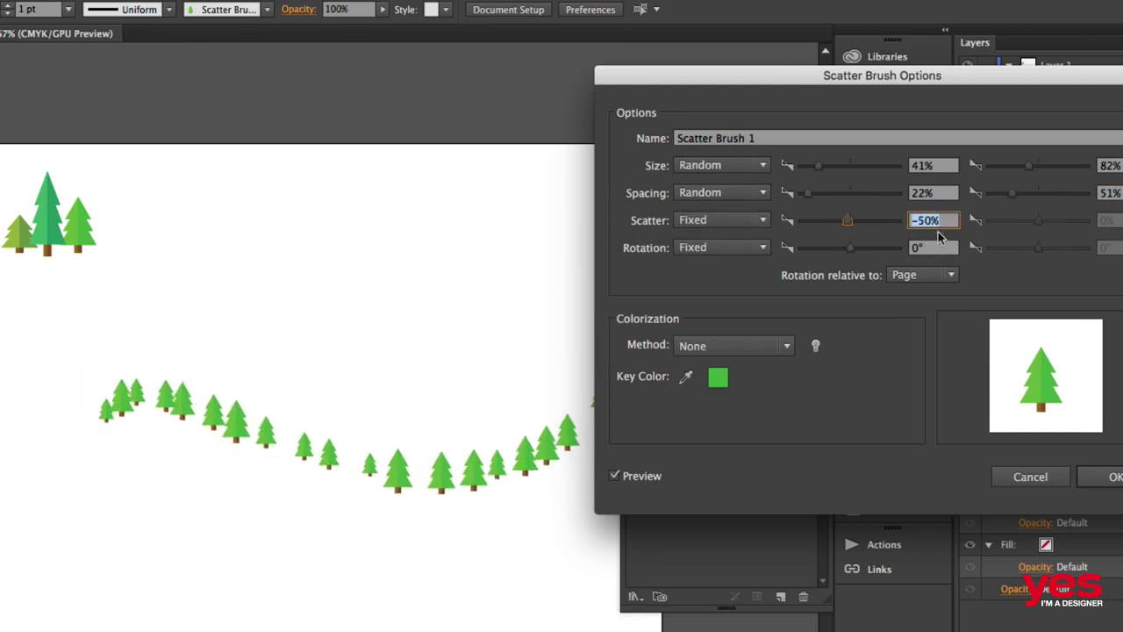
key(shift+Up)
key(shift+Up)
key(shift+Up)
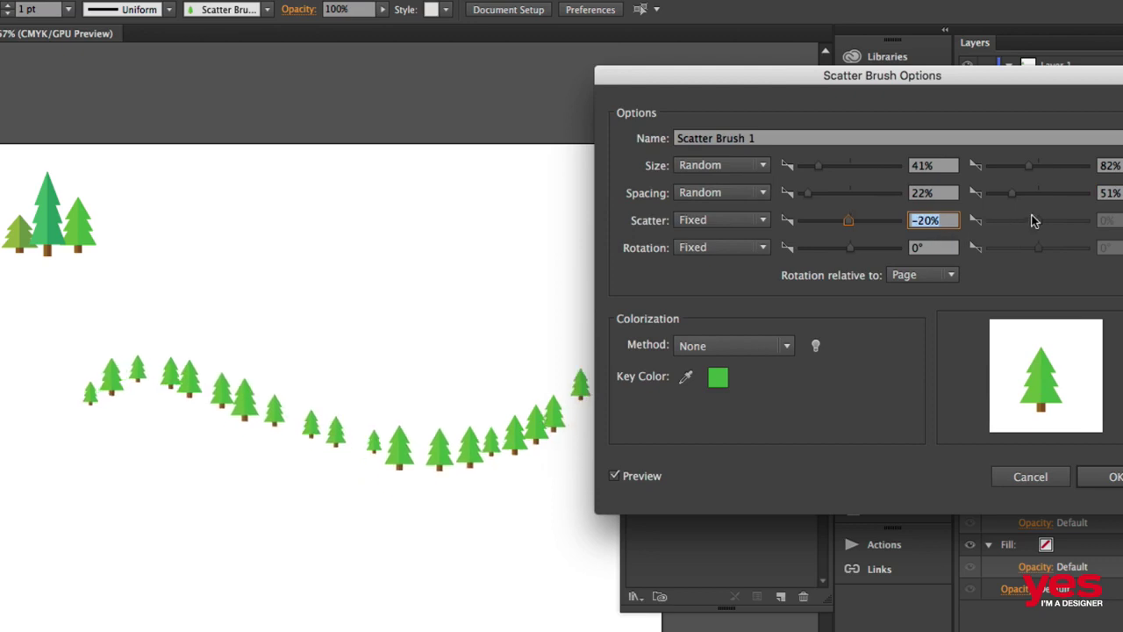
Change the scatter variation to Random and set its maximum to 50%
click(734, 218)
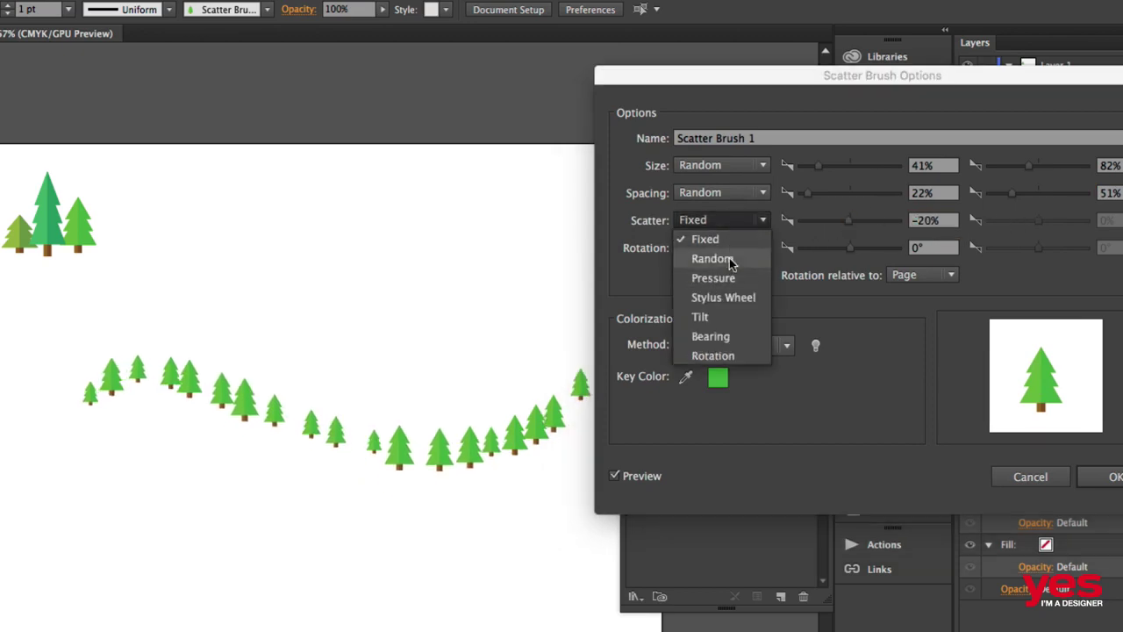
click(729, 258)
click(1107, 221)
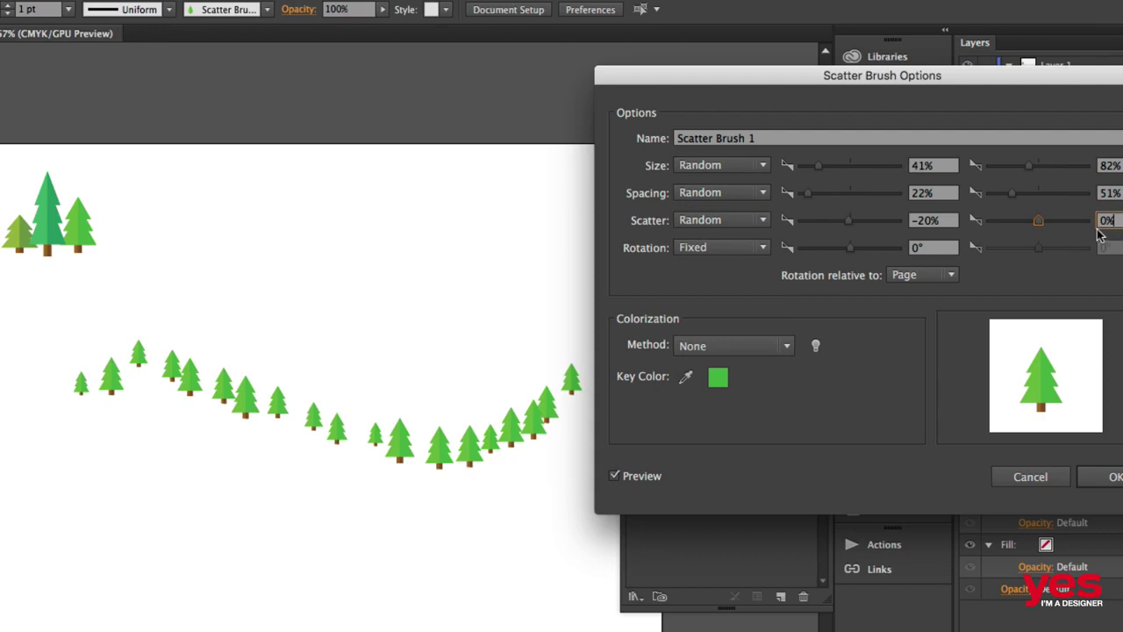
key(shift+Up)
key(shift+Up)
key(shift+Up)
key(shift+Up)
key(shift+Up)
key(shift+Up)
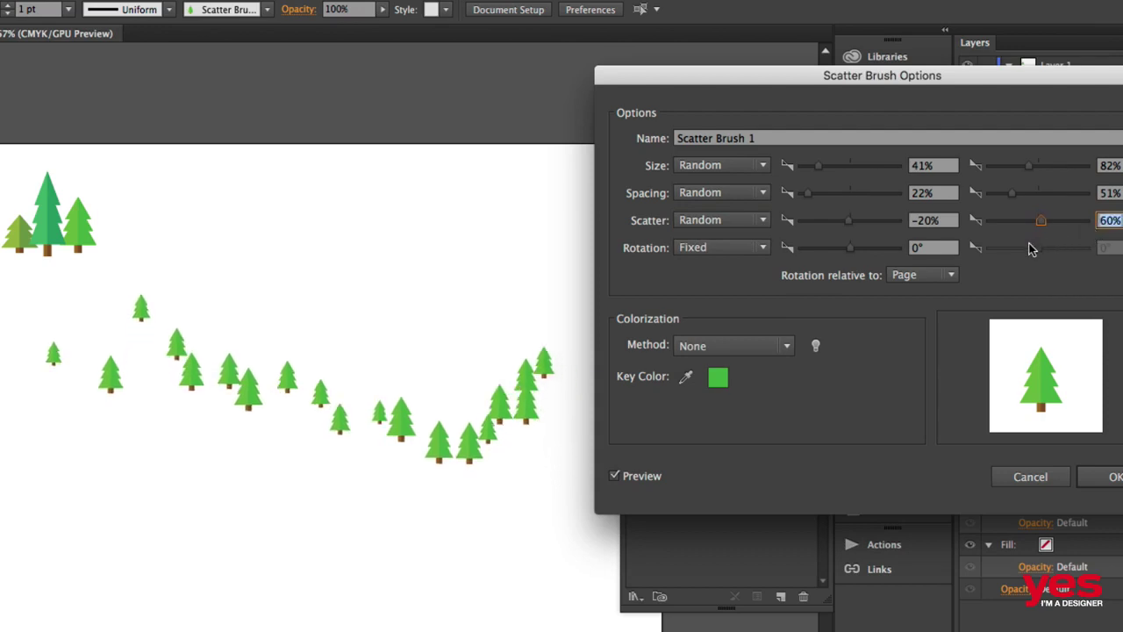
key(shift+Down)
Try different minimum scatter values down to -40% and settle on -10%
click(930, 222)
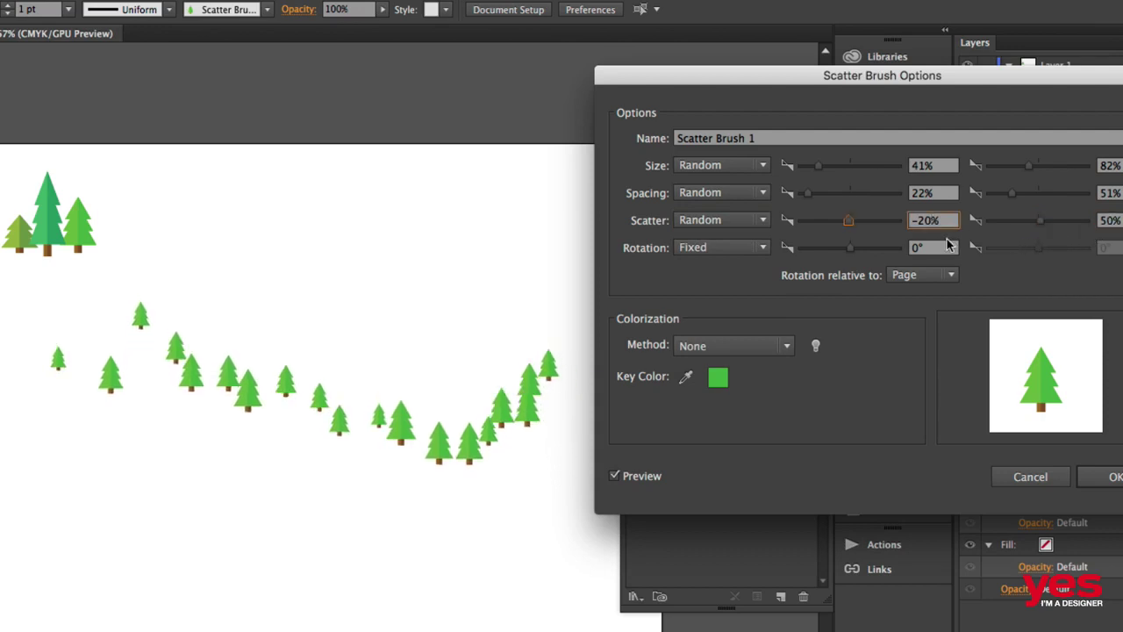
key(shift+Down)
key(shift+Down)
key(shift+Up)
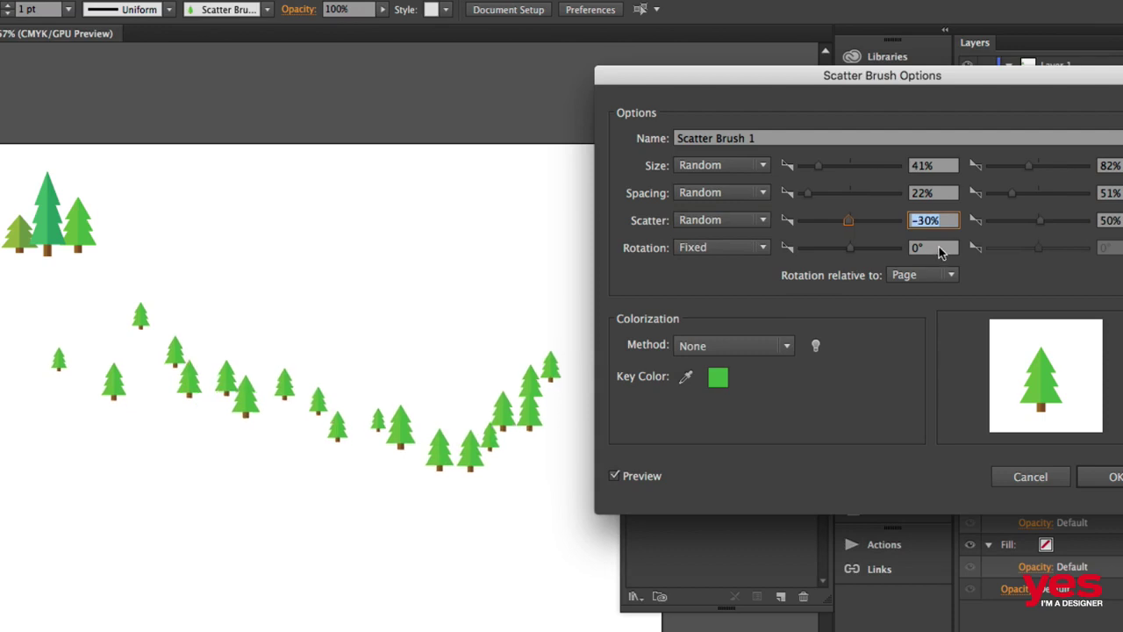
key(shift+Down)
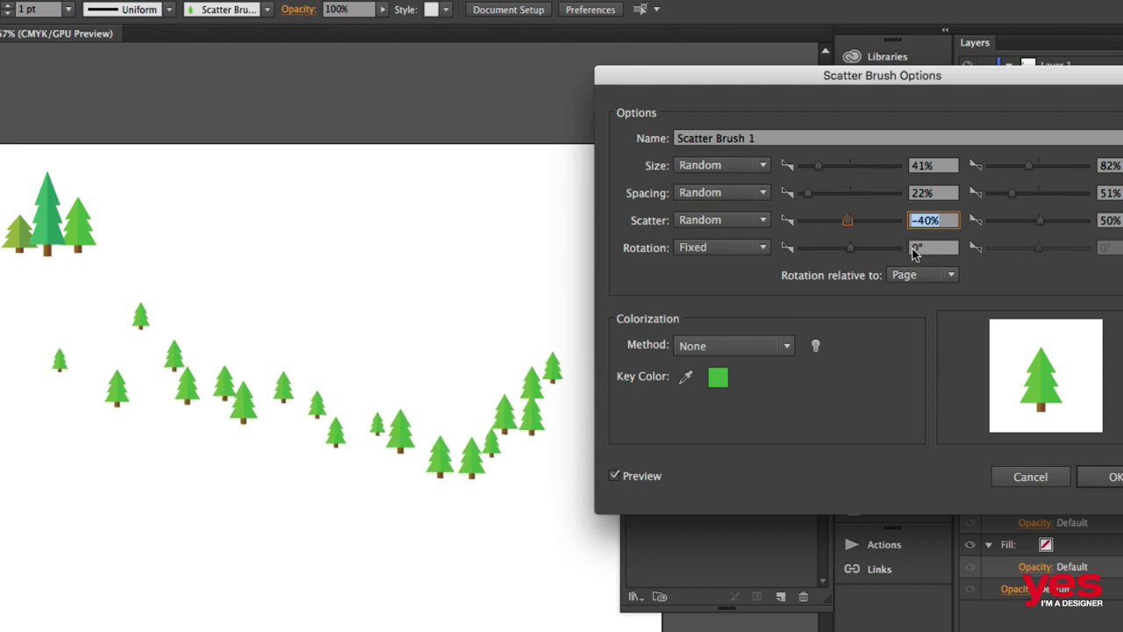
key(shift+Up)
key(shift+Up)
key(shift+Up)
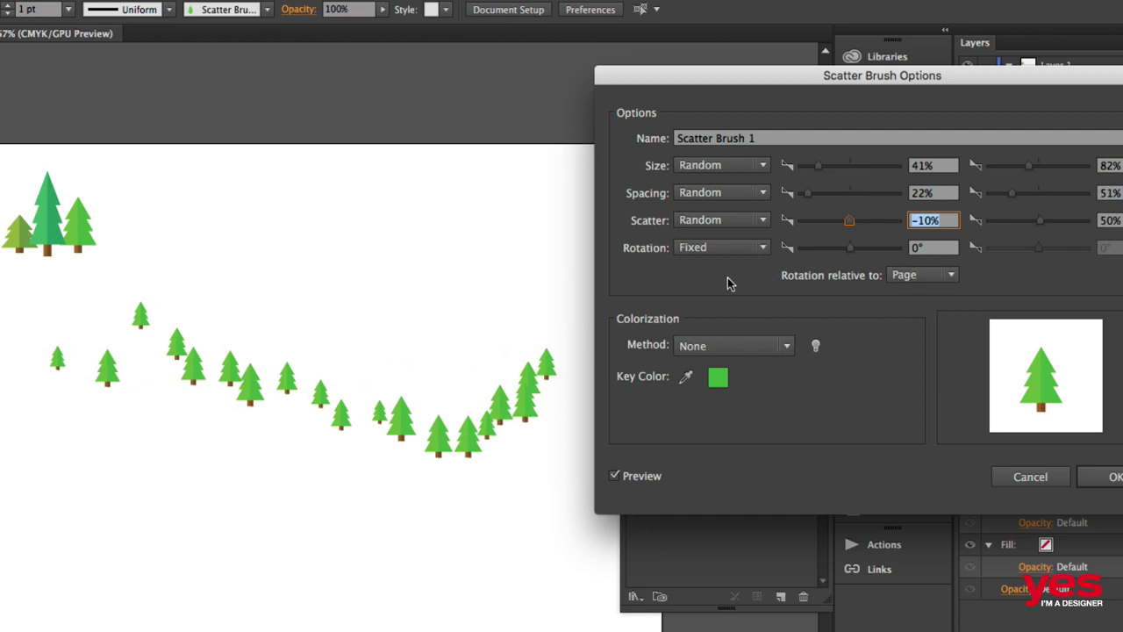
Try the brush rotation relative to Path, and set it back to Page
key(Tab)
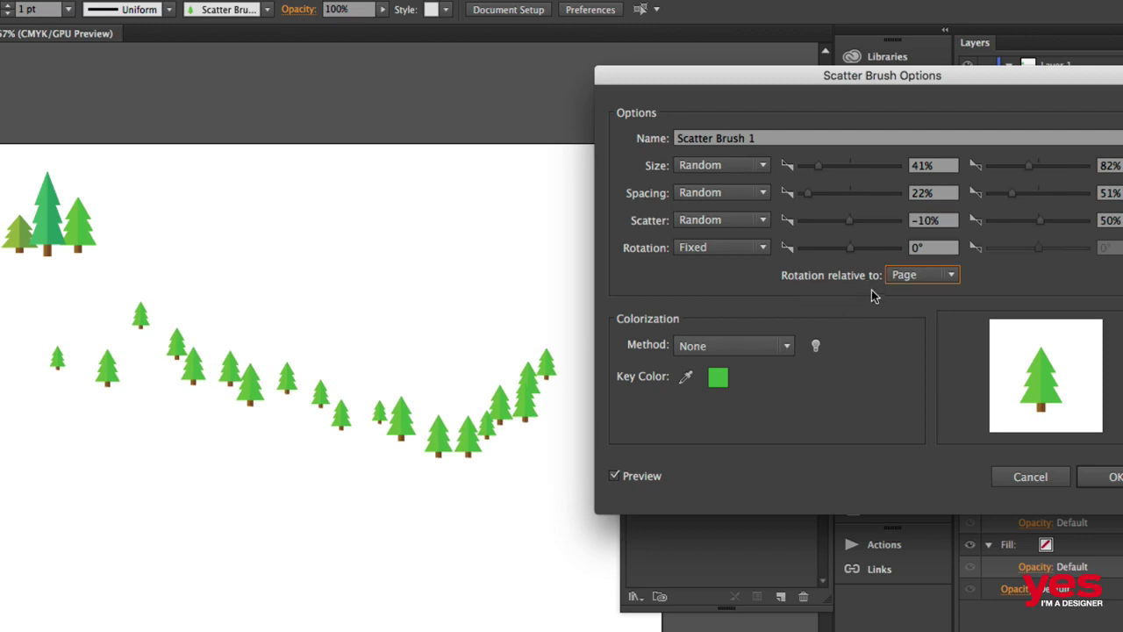
click(920, 274)
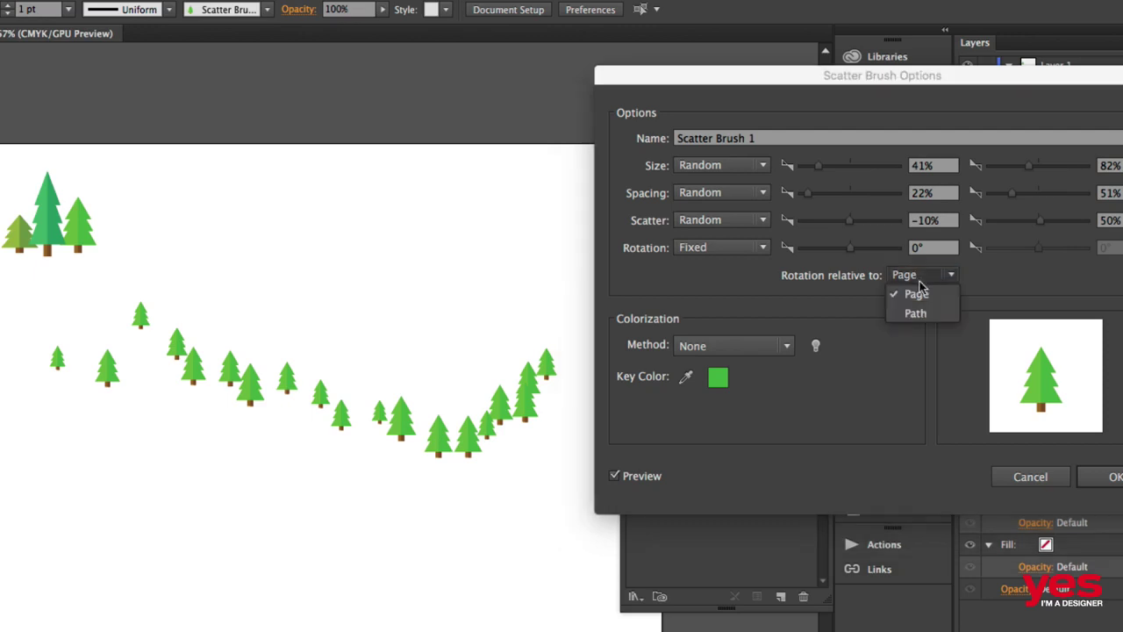
click(923, 314)
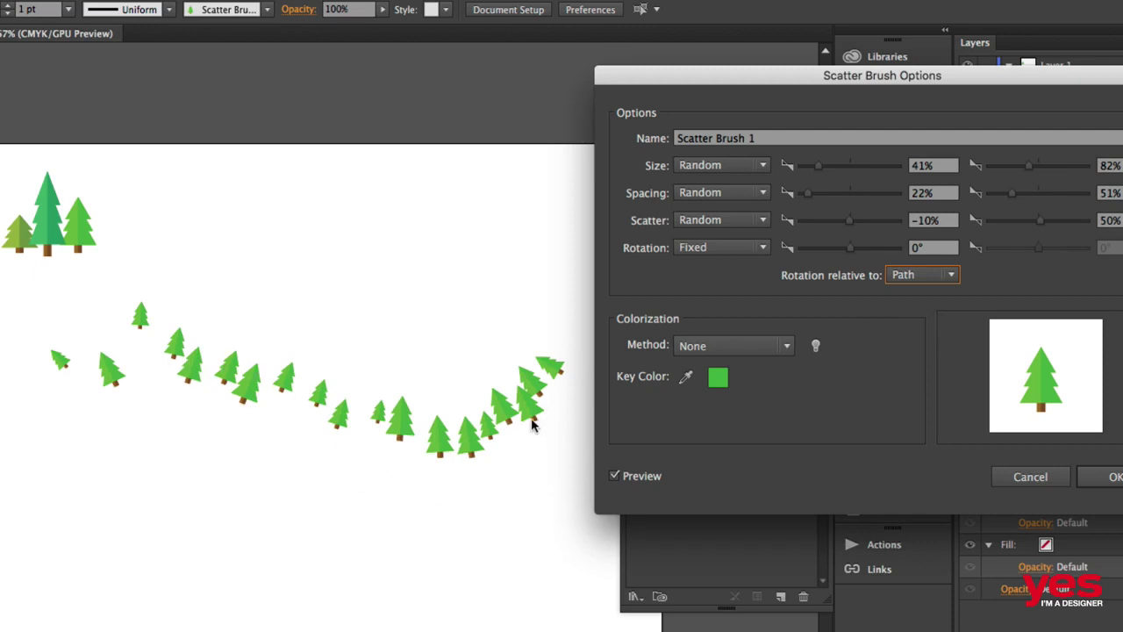
click(914, 279)
click(913, 292)
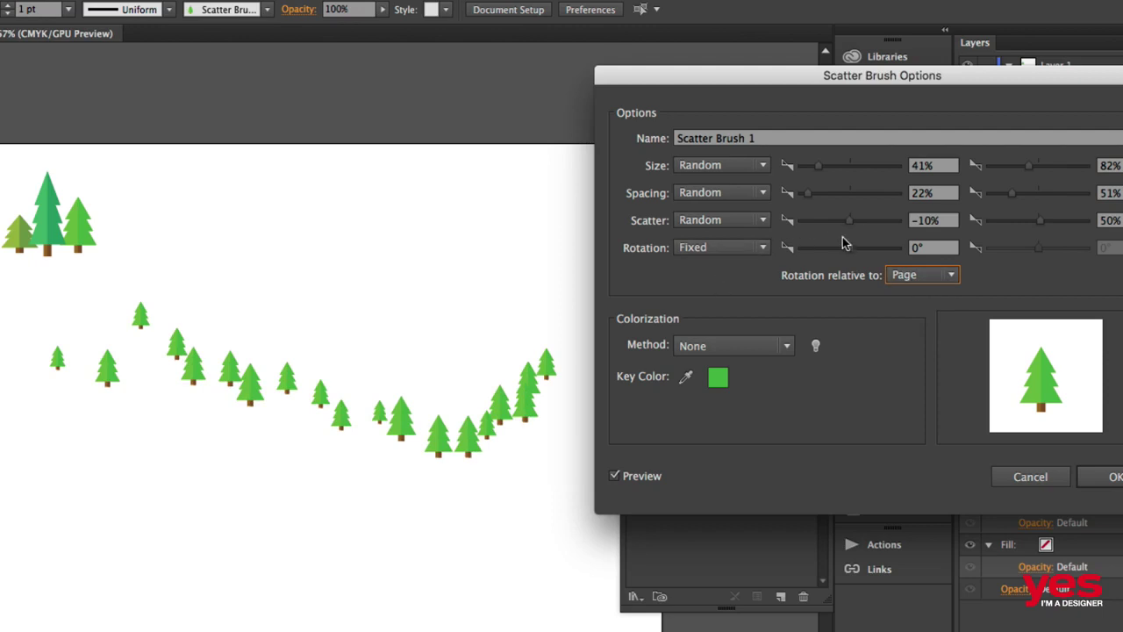
Try a 14° brush rotation, first Fixed and with Pressure variation
drag(842, 245, 853, 249)
click(719, 248)
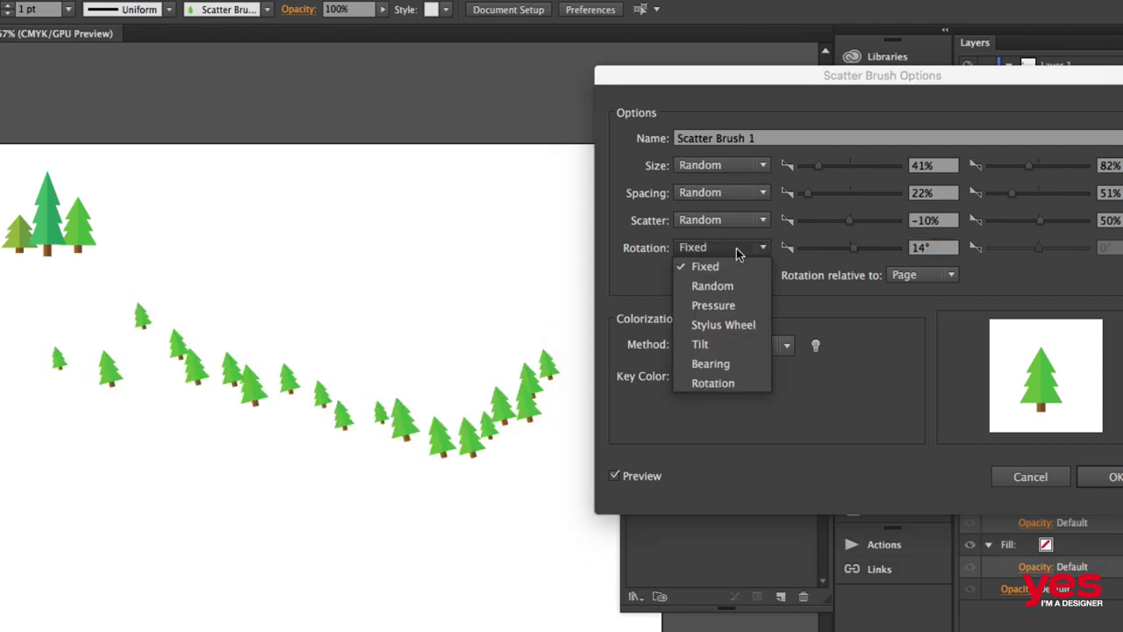
click(717, 308)
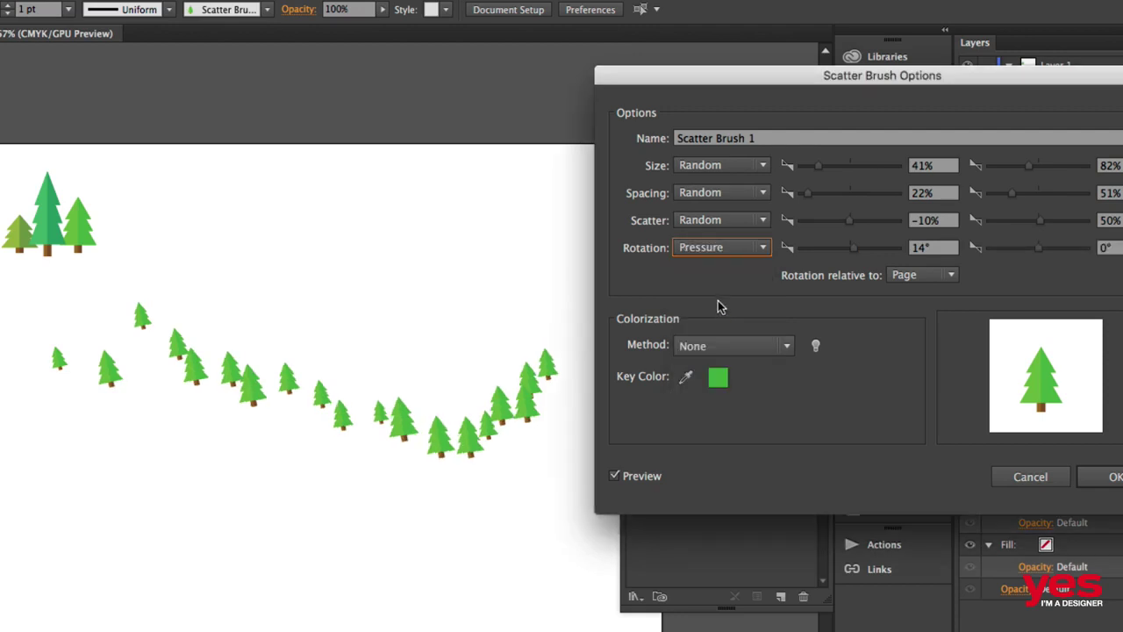
Change the brush rotation variation to Random, with both the minimum and the maximum at 3°
click(721, 249)
click(721, 285)
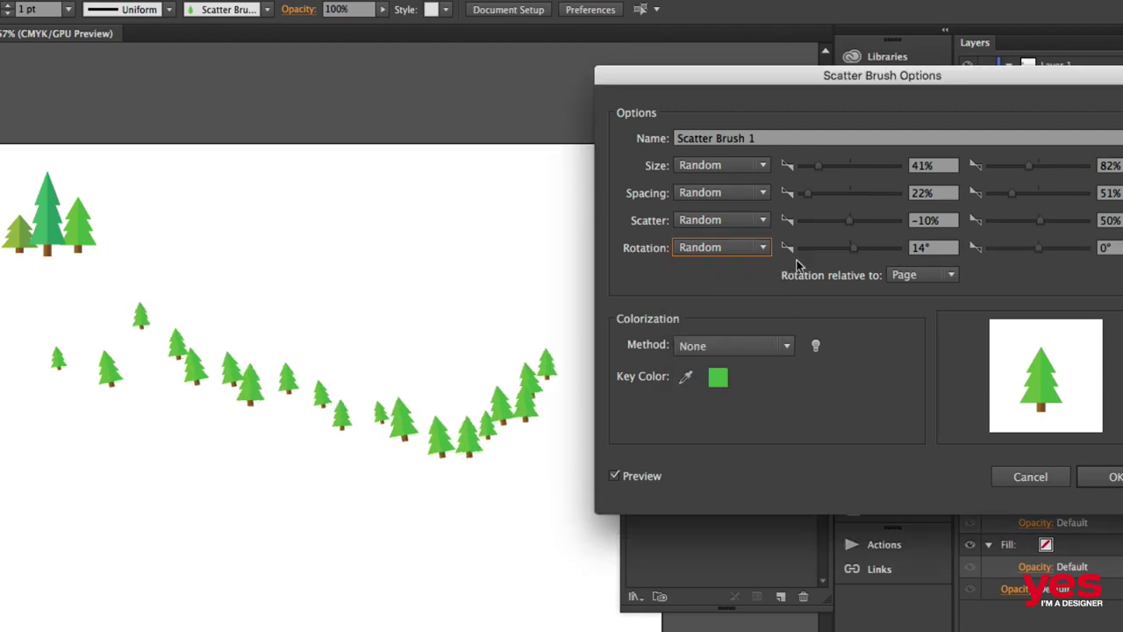
drag(854, 253, 850, 253)
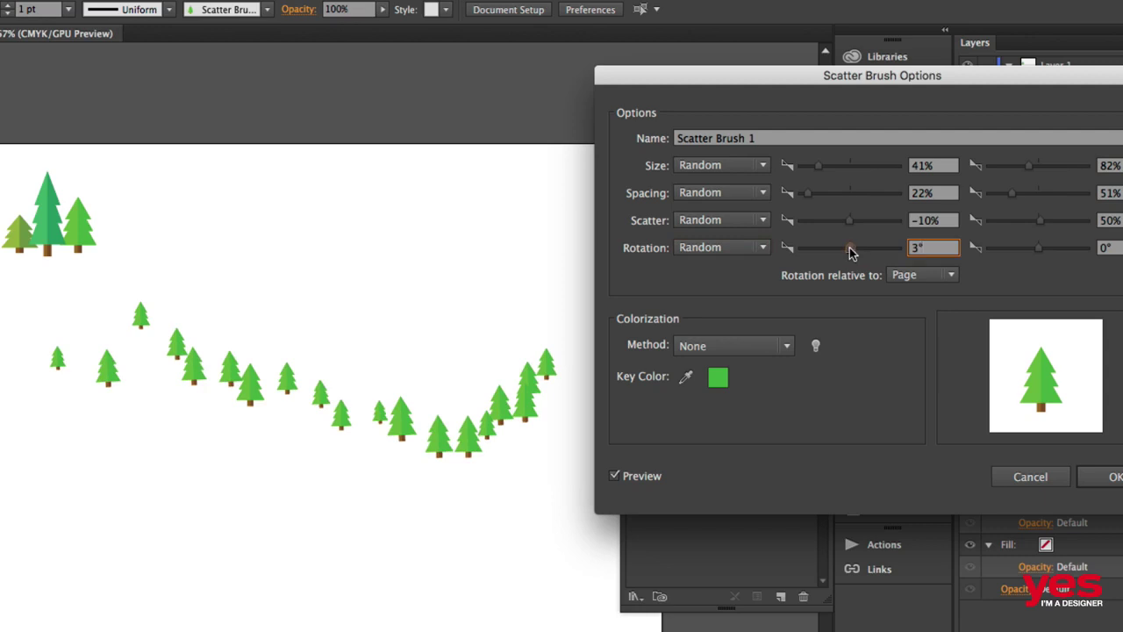
click(1112, 248)
key(Up)
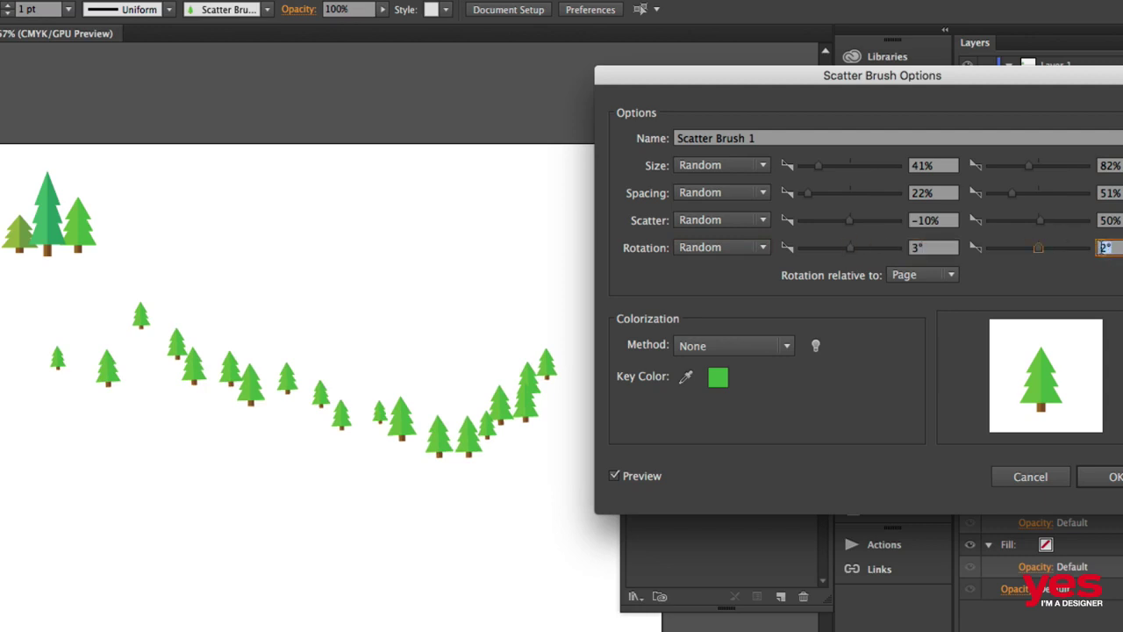
key(Up)
Set the minimum brush rotation to -2° and the maximum to 2°
click(915, 252)
key(Down)
key(Down)
key(Down)
key(Down)
key(Down)
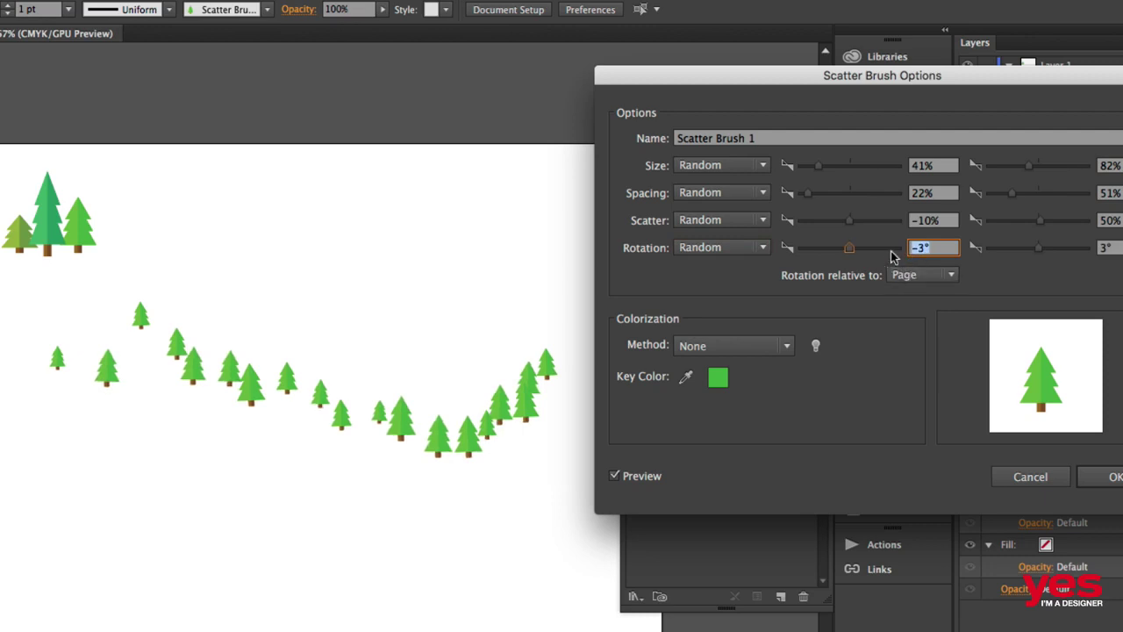
key(Up)
click(1117, 250)
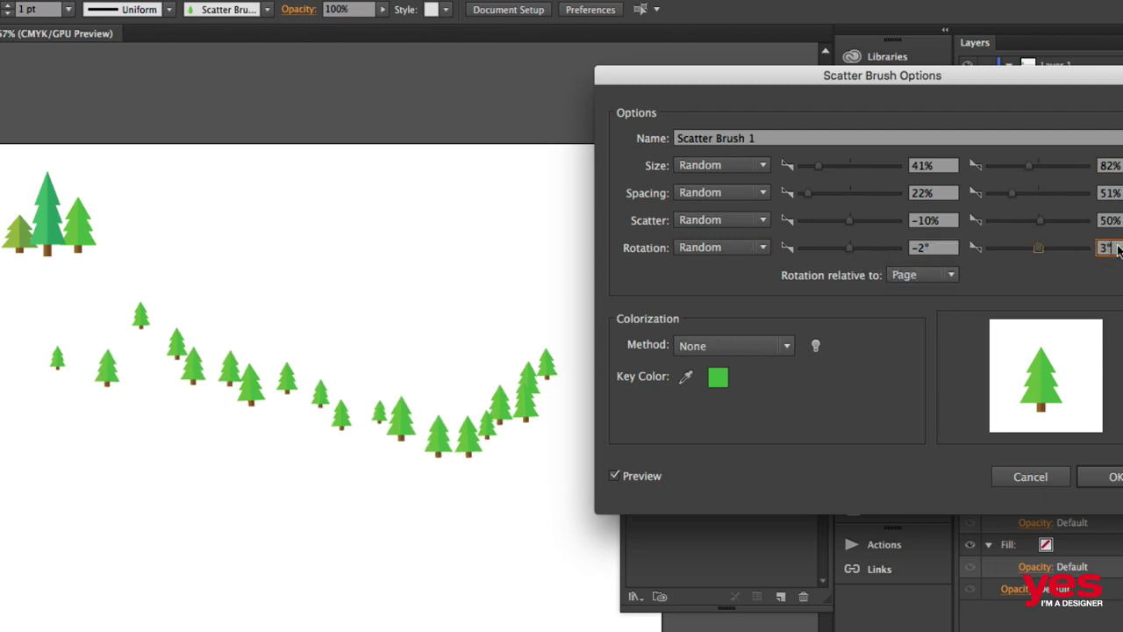
key(Down)
Keep the colorization method at None, accept the brush options and apply the changes to the existing strokes
click(713, 346)
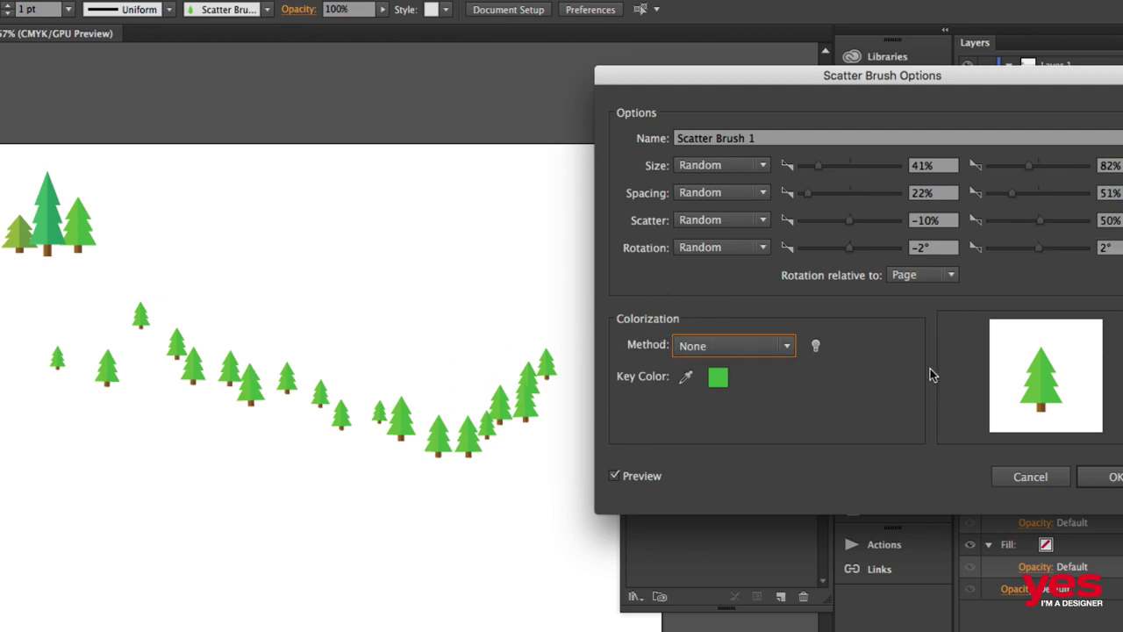
click(1112, 476)
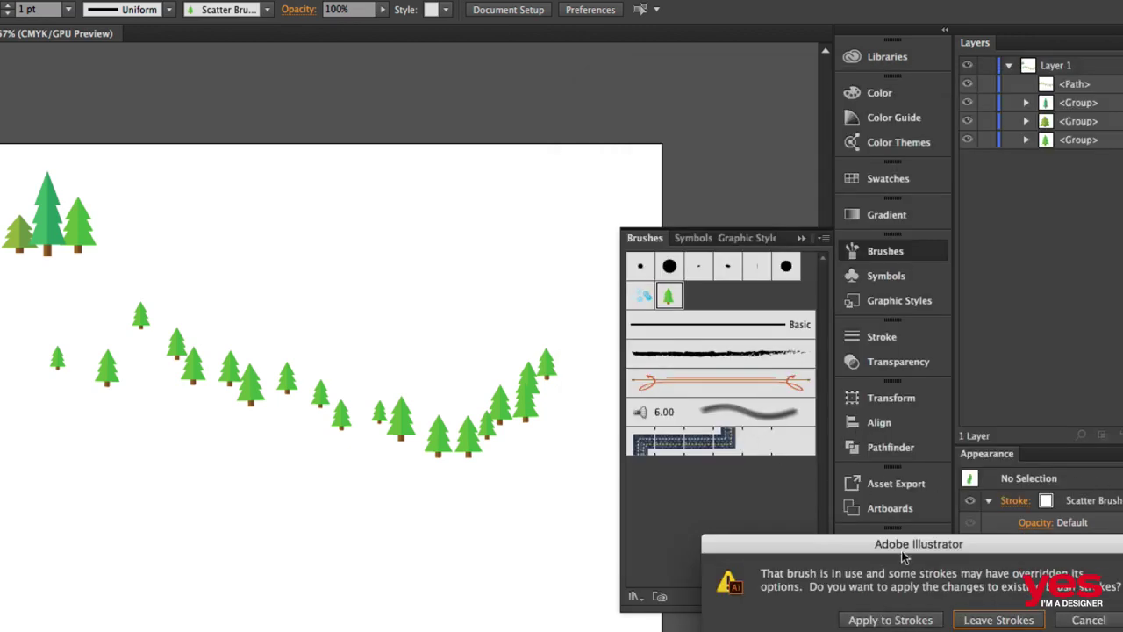
mouse_move(876, 544)
mouse_down()
mouse_move(689, 457)
mouse_move(331, 125)
mouse_up()
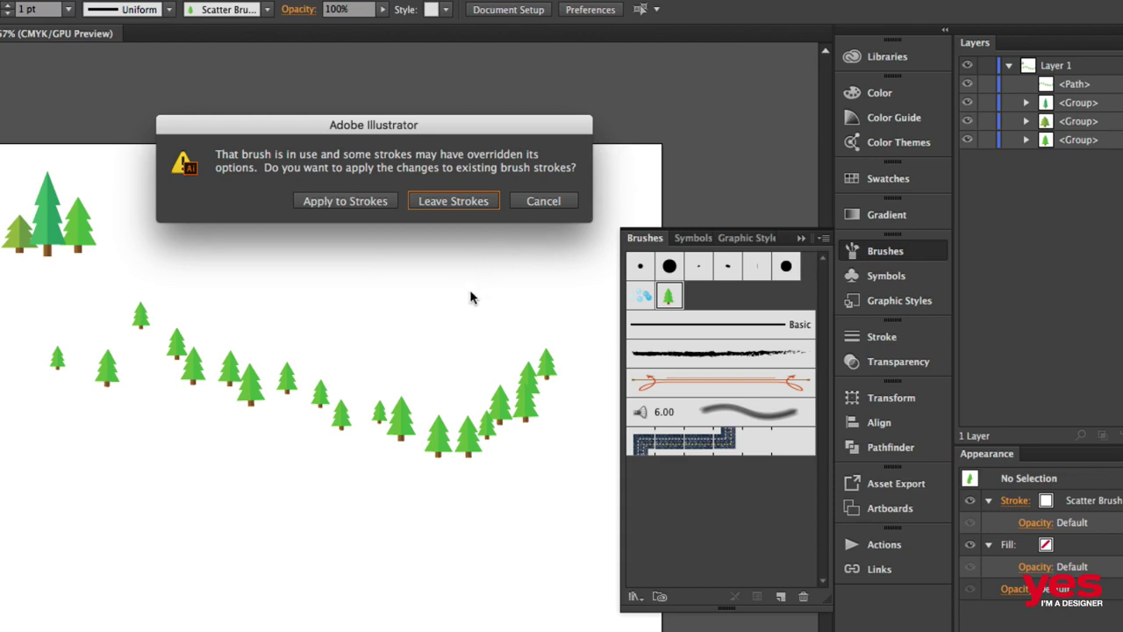
click(326, 200)
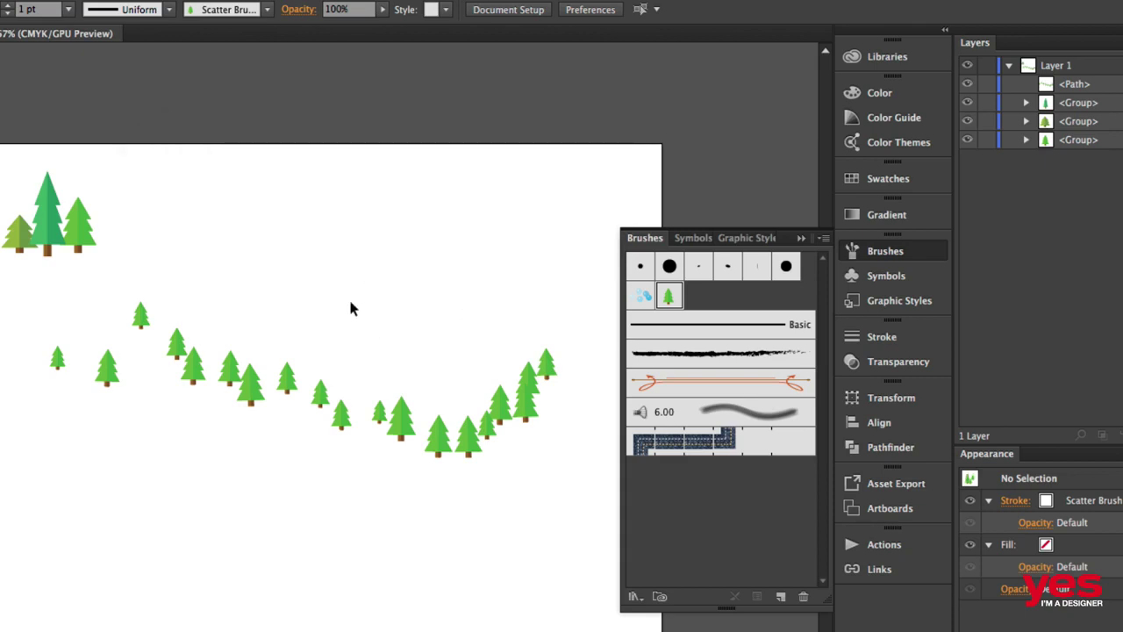
Paint overlapping strokes with the single-tree scatter brush around the existing stroke to build up a forest
drag(161, 258, 468, 200)
drag(314, 305, 489, 305)
drag(219, 326, 407, 339)
drag(534, 297, 373, 350)
drag(173, 310, 311, 307)
drag(441, 267, 551, 266)
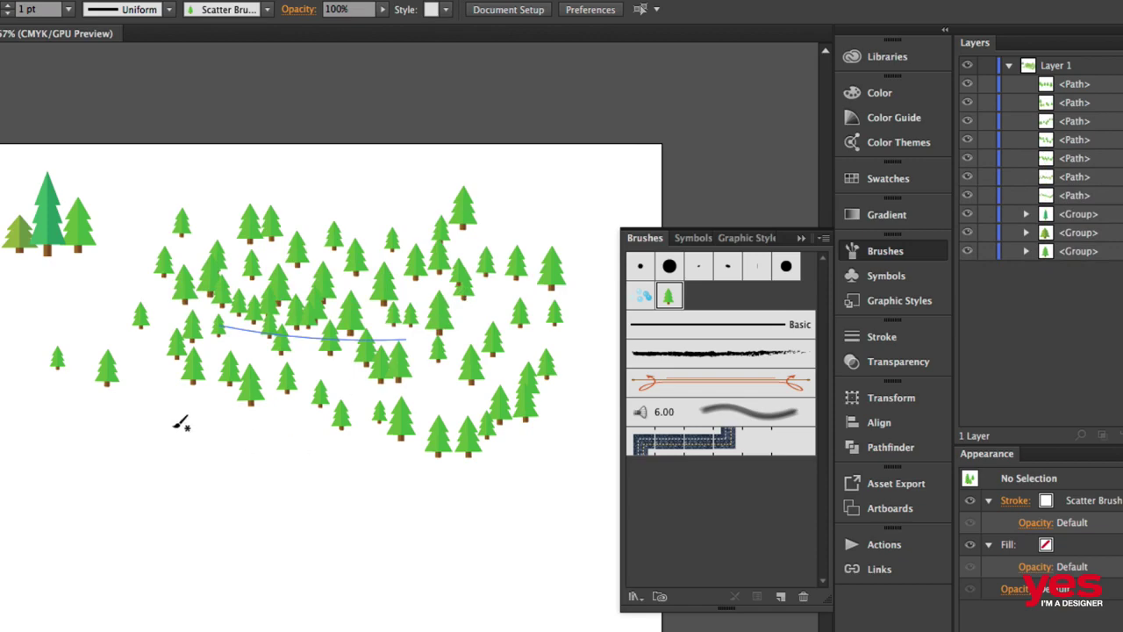
drag(130, 420, 379, 413)
drag(67, 390, 177, 375)
mouse_move(234, 427)
mouse_down()
mouse_move(335, 448)
mouse_move(430, 443)
mouse_up()
mouse_move(294, 456)
mouse_down()
mouse_move(413, 478)
mouse_move(414, 461)
mouse_up()
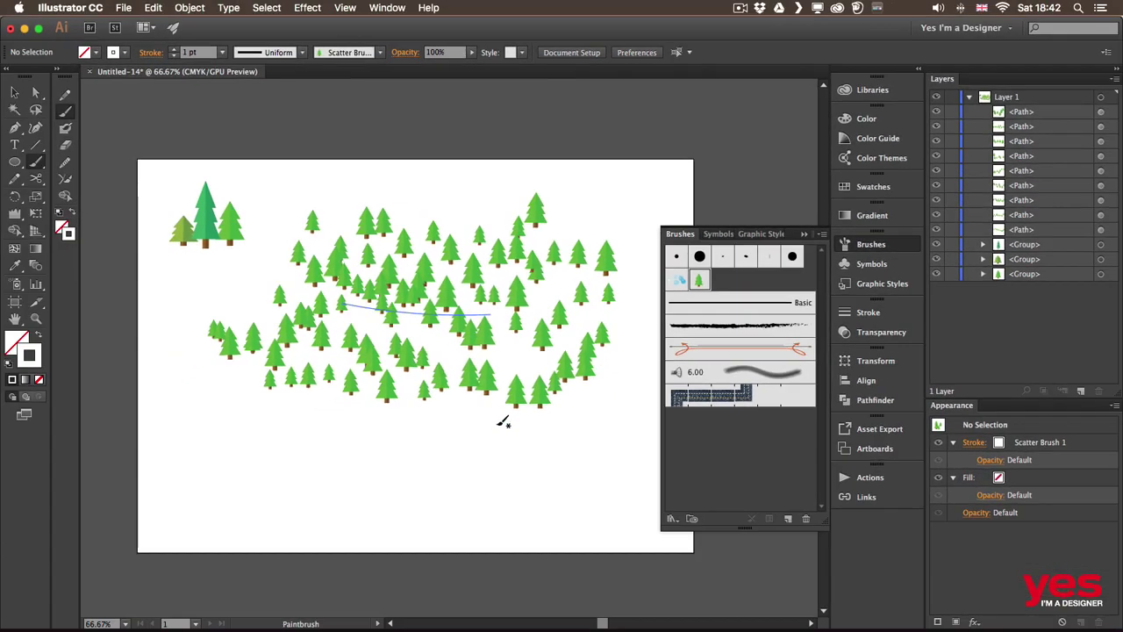
Thicken the forest with short brush strokes in its middle and add scattered trees along its lower and upper edges
drag(558, 277, 517, 311)
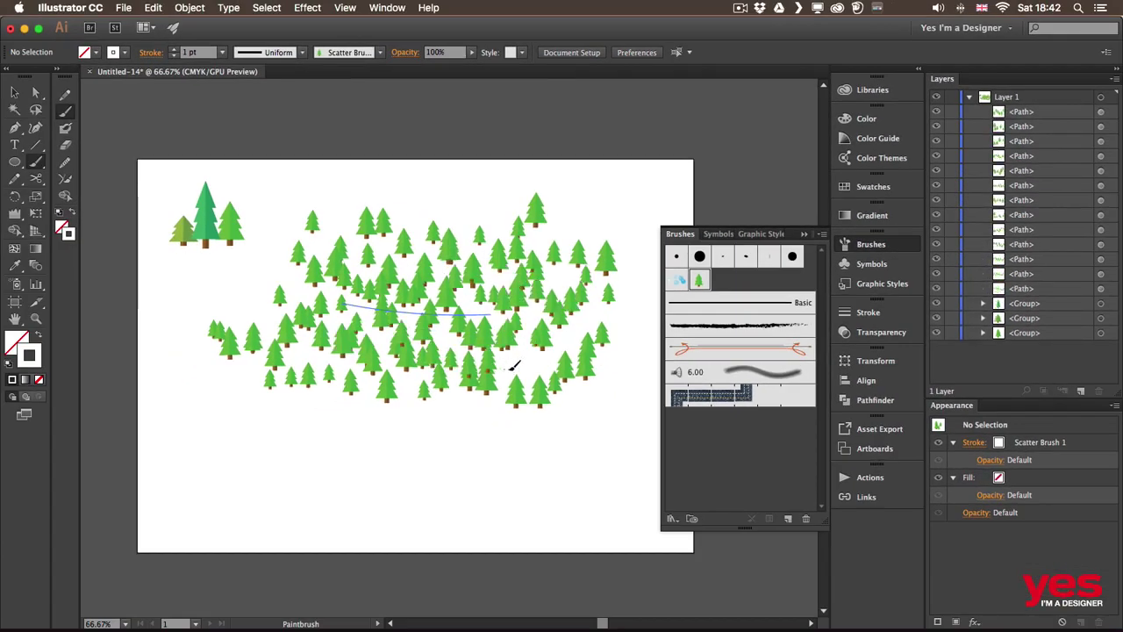
drag(514, 367, 497, 350)
drag(468, 293, 473, 316)
drag(336, 304, 335, 305)
drag(442, 233, 447, 241)
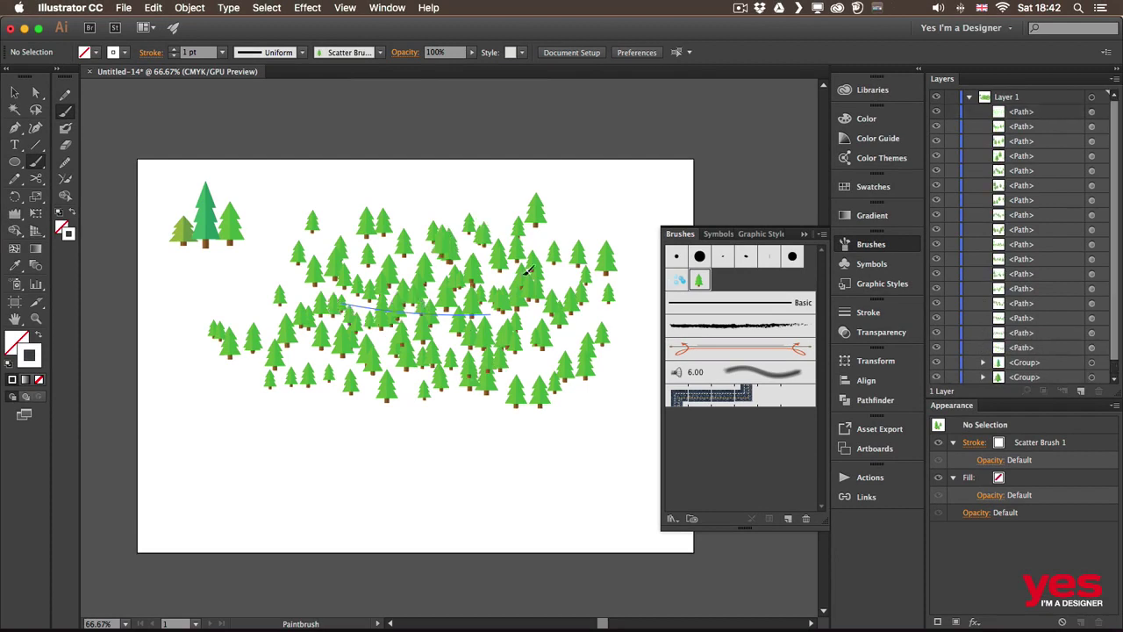
drag(498, 434, 601, 446)
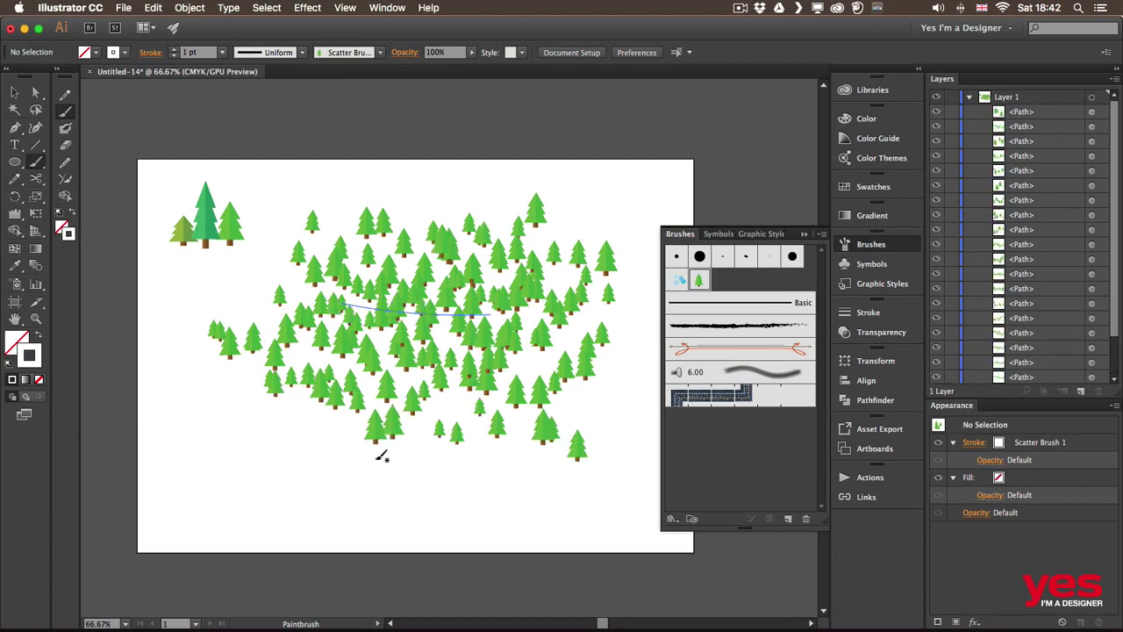
drag(186, 446, 290, 462)
drag(370, 469, 402, 473)
drag(314, 425, 307, 414)
drag(411, 193, 449, 191)
key(v)
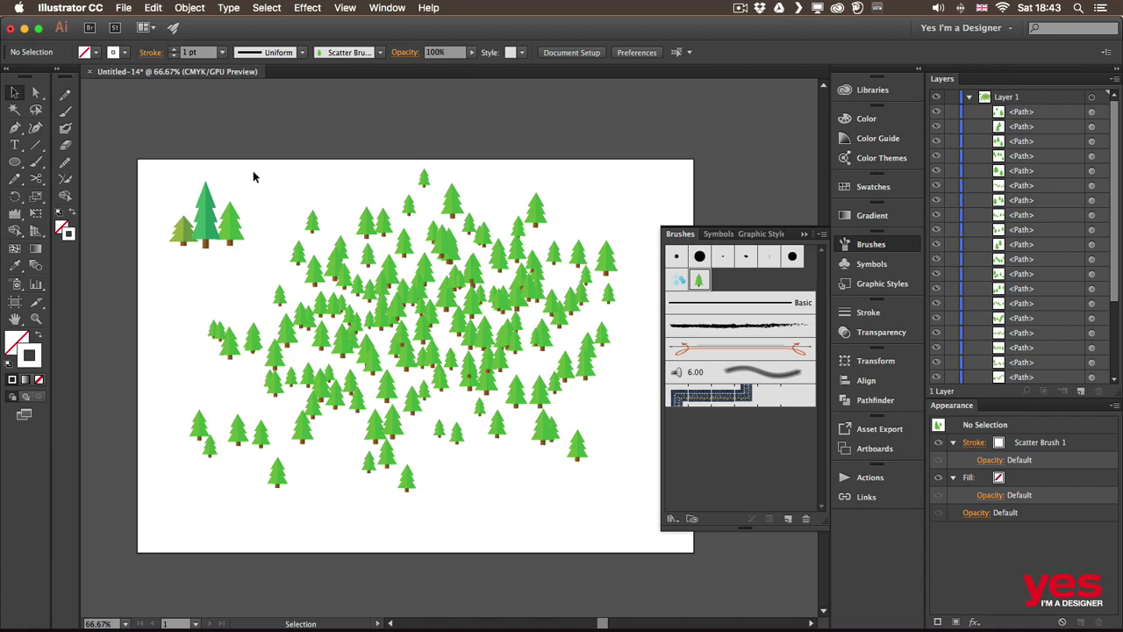
Delete all the painted tree strokes, keeping only the three original trees
drag(306, 133, 611, 547)
key(Delete)
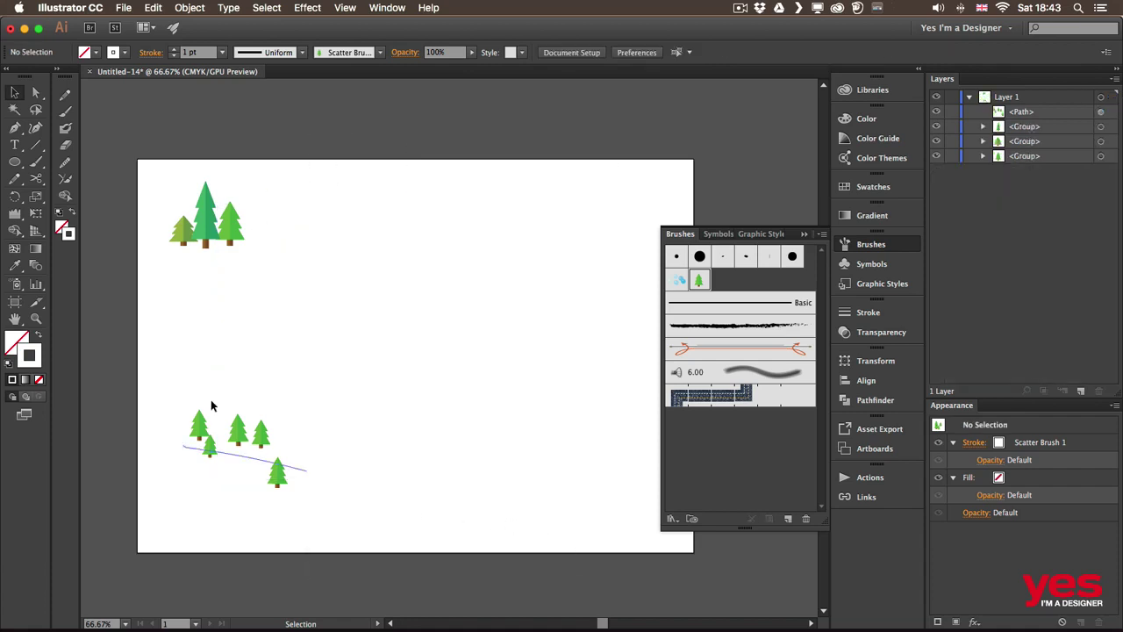
drag(210, 406, 334, 503)
key(Delete)
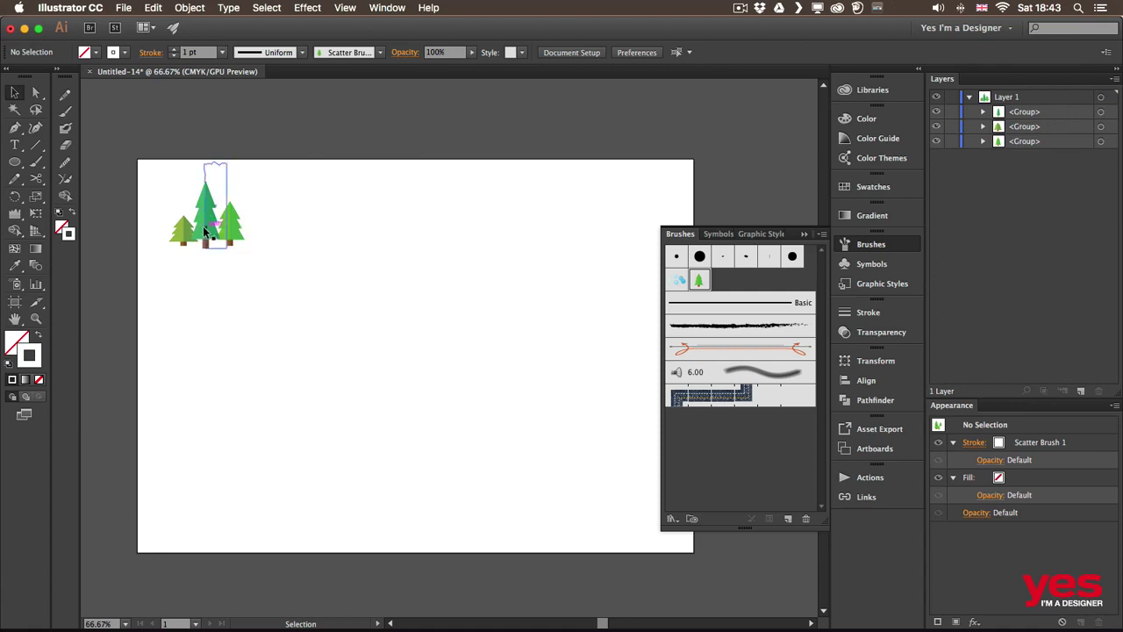
Spread the three original trees apart on the artboard
drag(210, 232, 310, 299)
drag(187, 235, 215, 295)
click(303, 391)
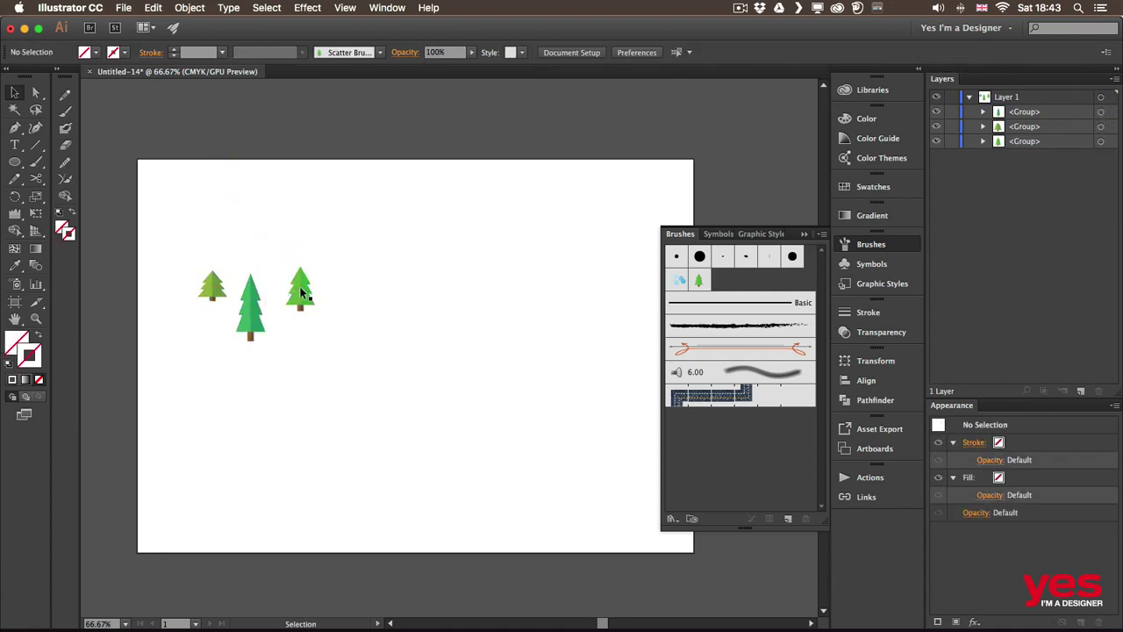
drag(299, 292, 288, 289)
click(293, 421)
Duplicate the trees into a loose cluster of nine with varied sizes and positions
drag(216, 288, 333, 373)
drag(292, 291, 238, 362)
drag(246, 317, 356, 316)
drag(371, 275, 379, 266)
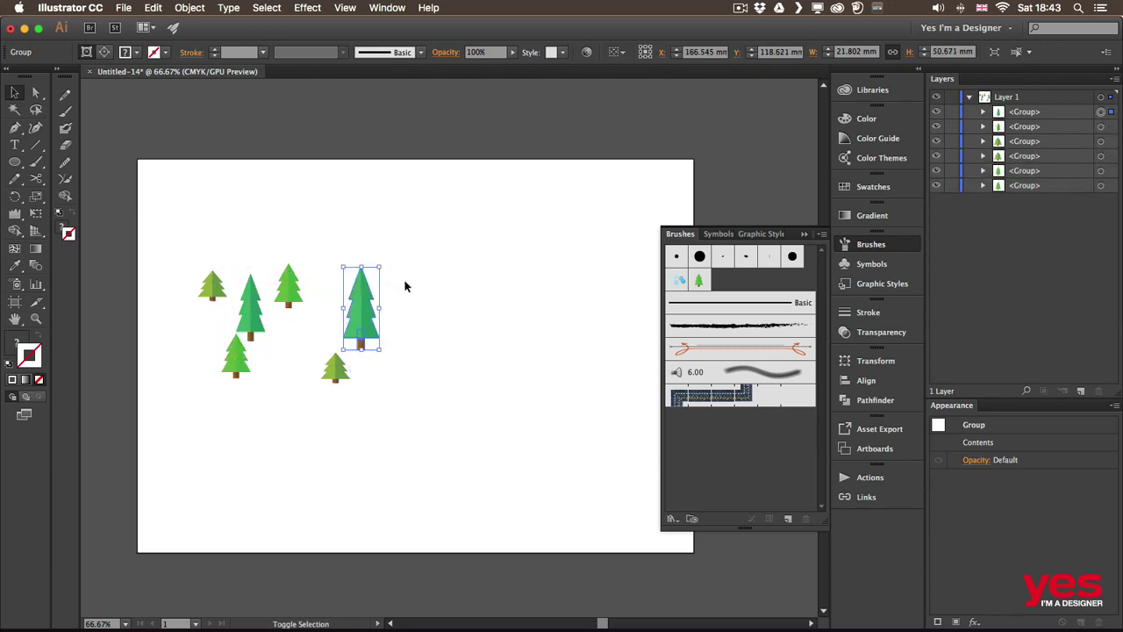
click(404, 286)
click(240, 363)
drag(250, 378, 293, 379)
click(288, 319)
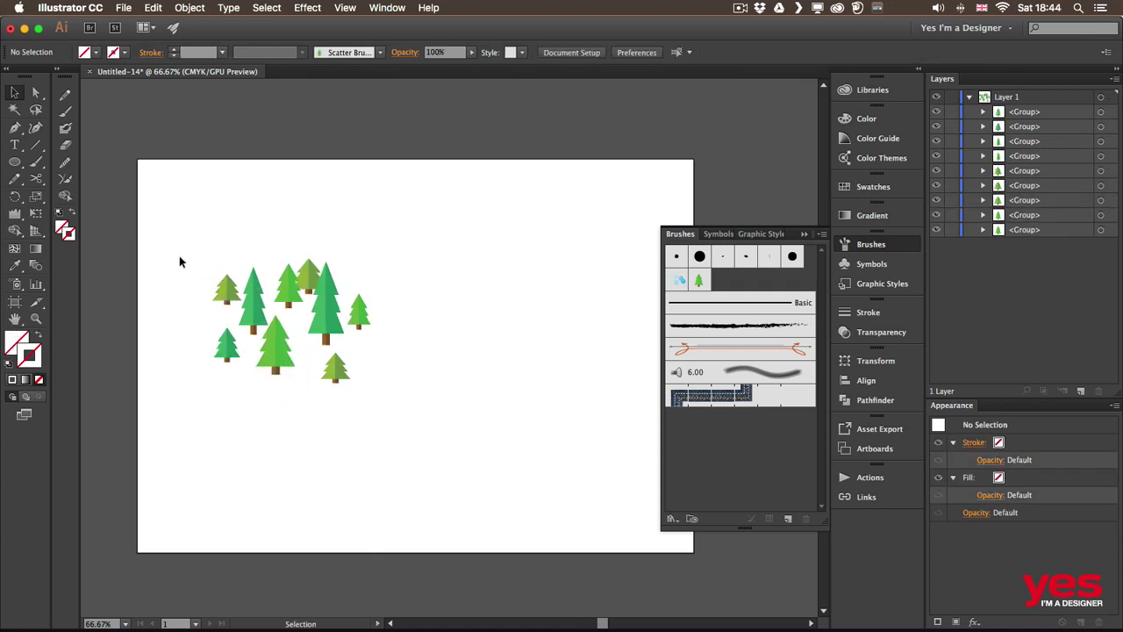
Create a new scatter brush from the nine-tree cluster with the default options
drag(179, 261, 457, 448)
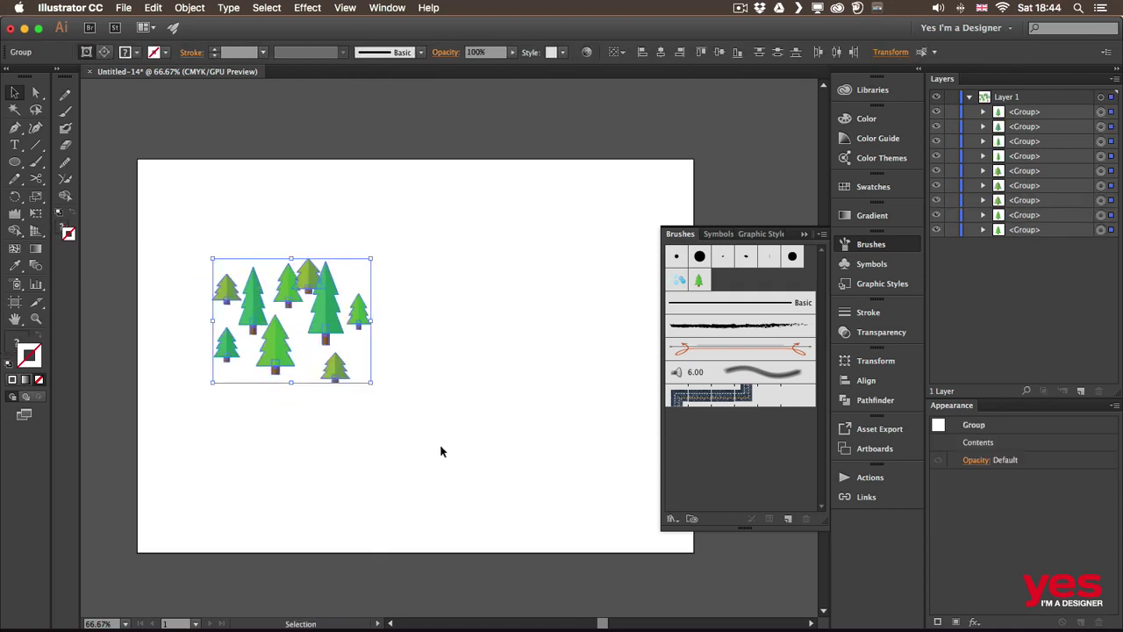
mouse_move(326, 316)
mouse_down()
mouse_move(731, 438)
mouse_move(728, 447)
mouse_up()
click(457, 338)
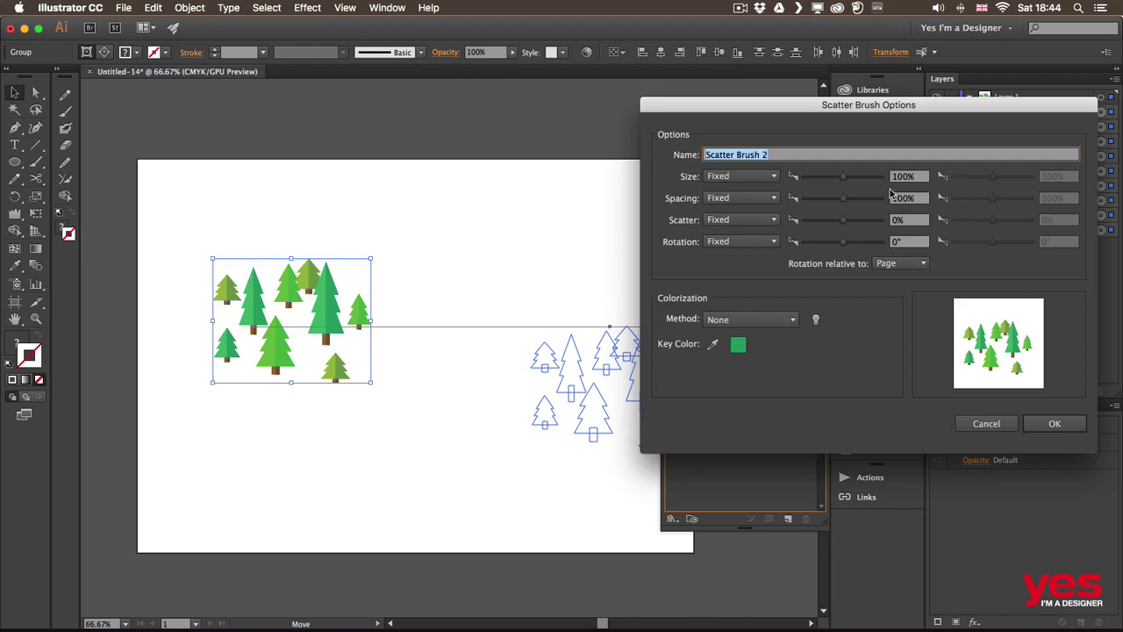
click(1056, 424)
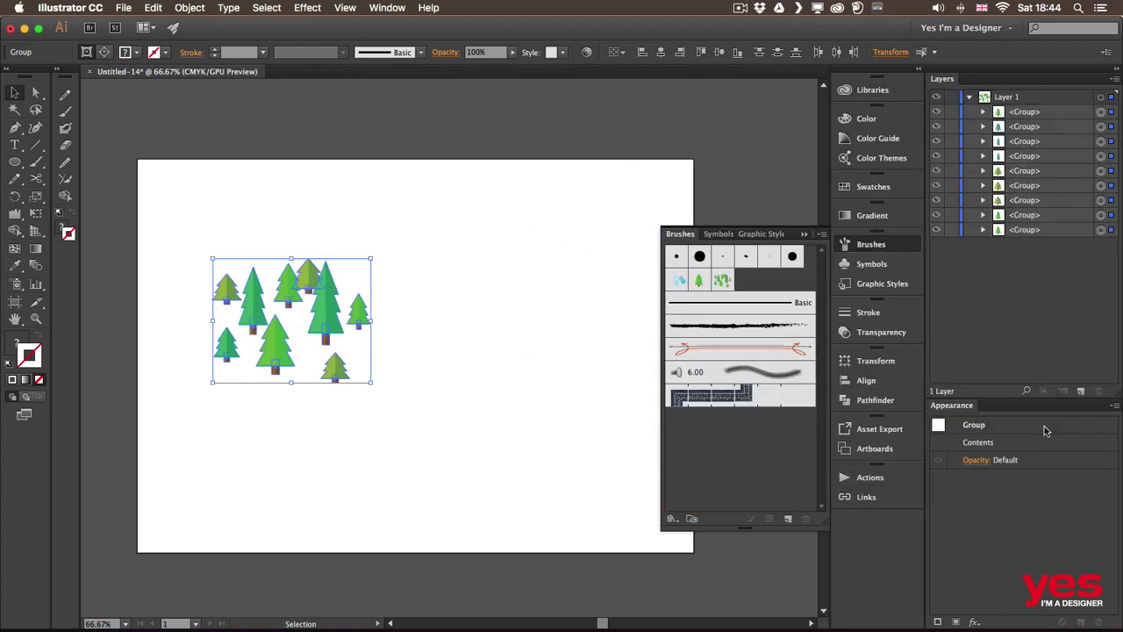
Move the source trees above the artboard and paint two wide strokes across it with the new cluster brush
mouse_move(326, 301)
mouse_down()
mouse_move(323, 320)
mouse_move(264, 207)
mouse_move(254, 99)
mouse_up()
click(291, 349)
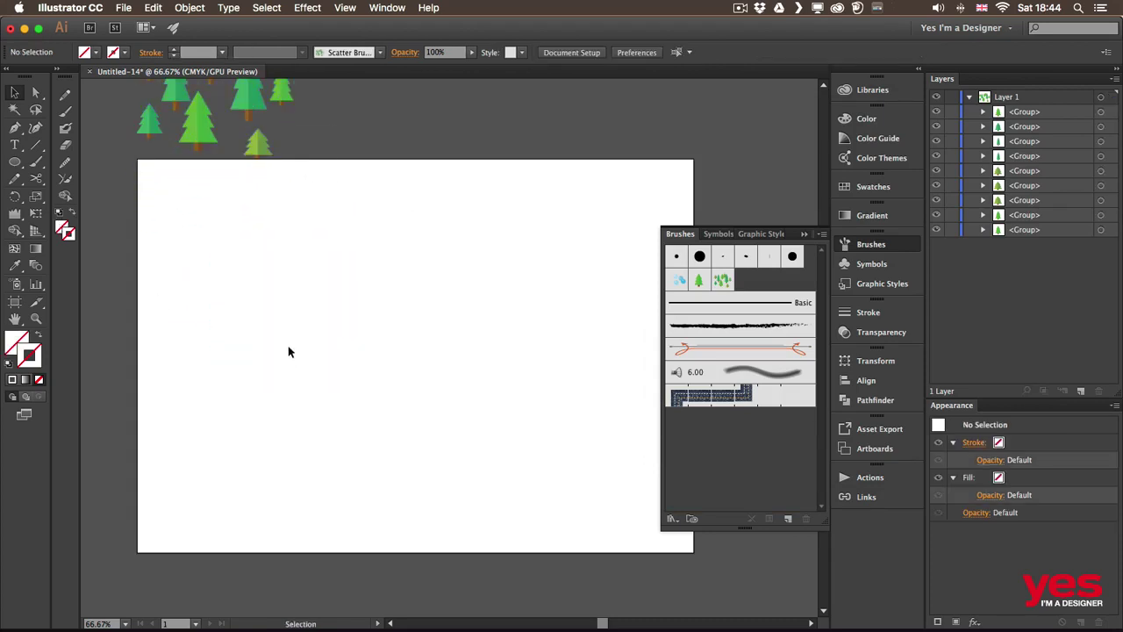
key(b)
mouse_move(181, 272)
mouse_down()
mouse_move(196, 260)
mouse_move(579, 307)
mouse_up()
drag(571, 433, 132, 361)
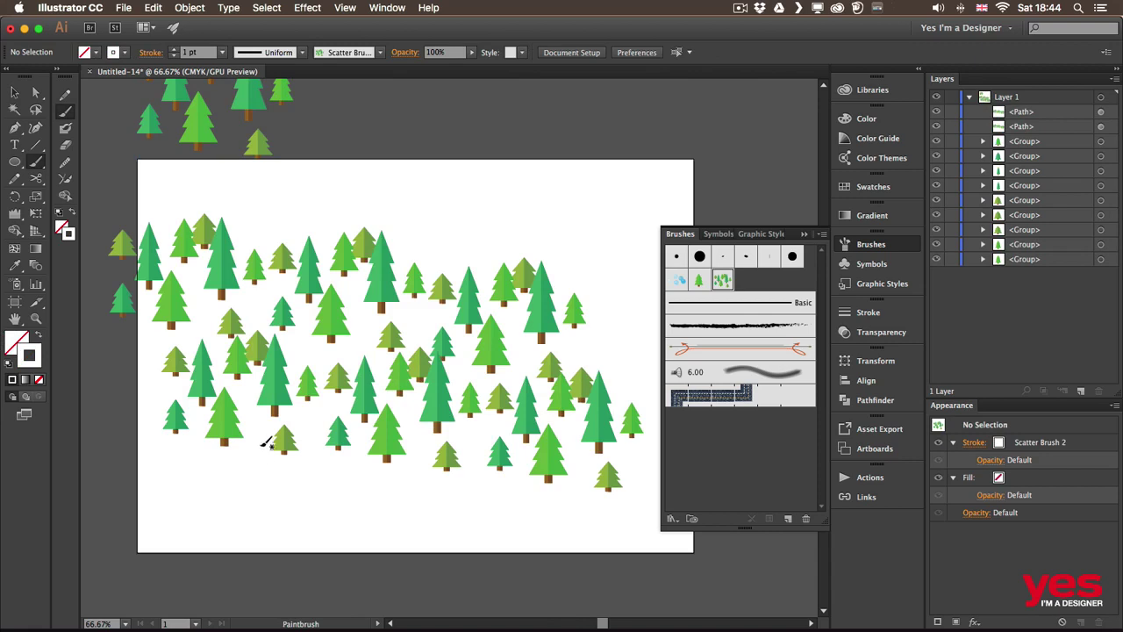
Edit the cluster brush and change its size variation to Random, from 61% to 80%
double_click(722, 279)
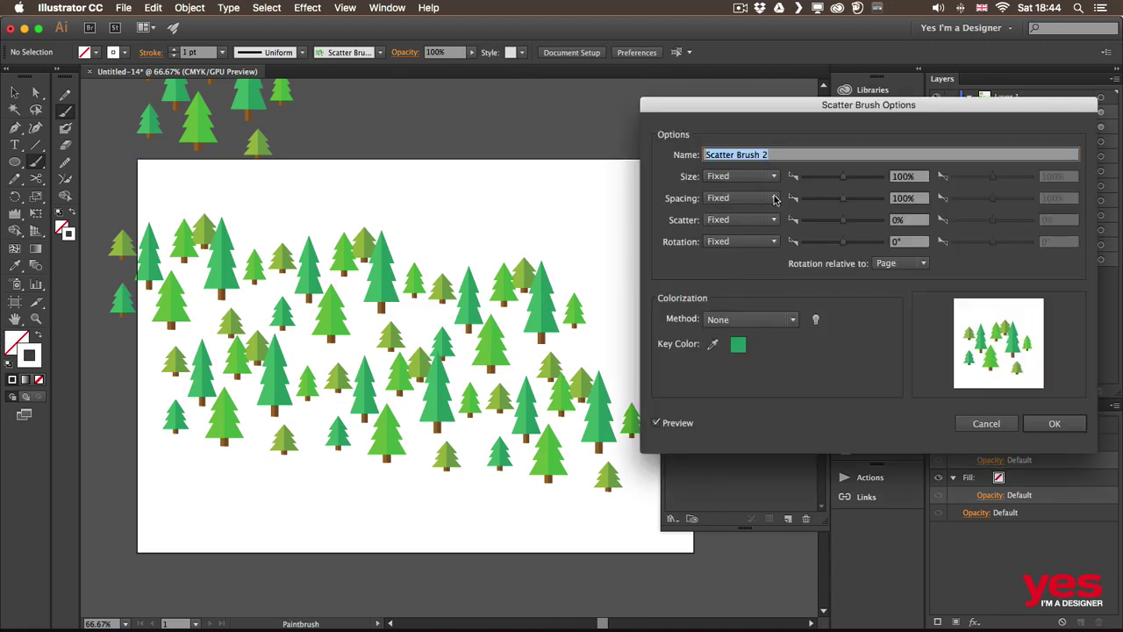
click(737, 177)
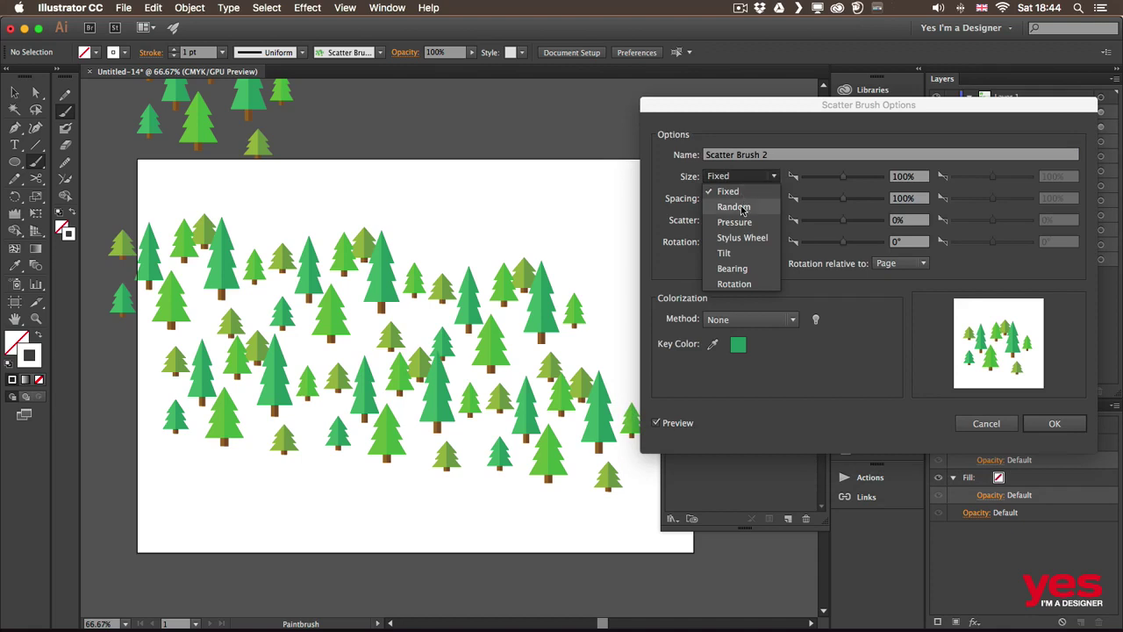
click(734, 207)
drag(833, 182, 825, 179)
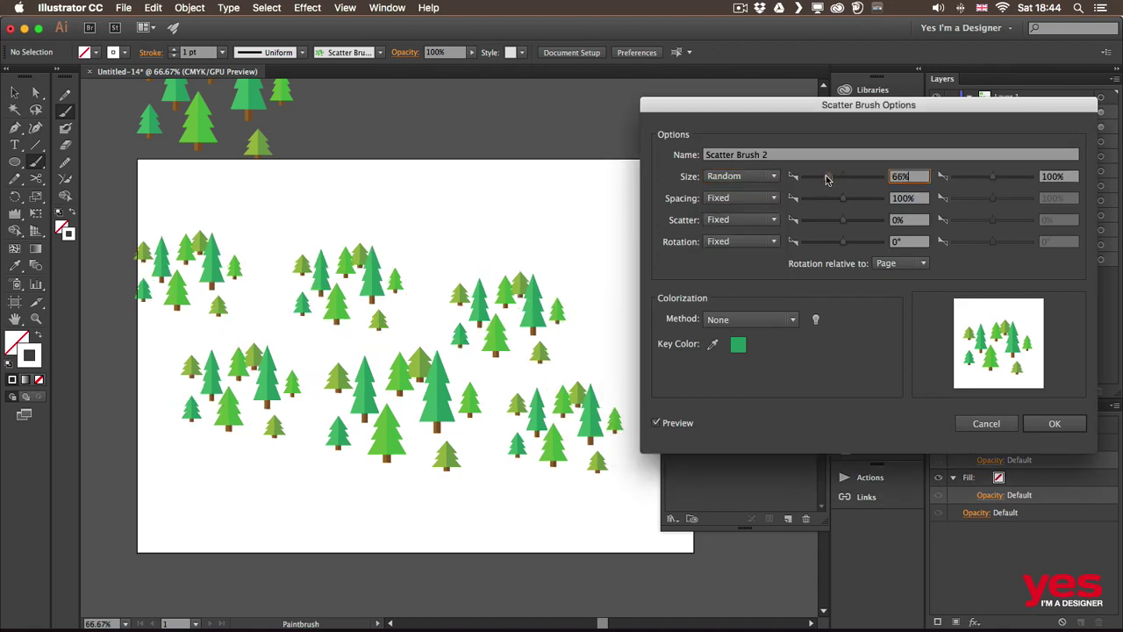
drag(994, 178, 962, 180)
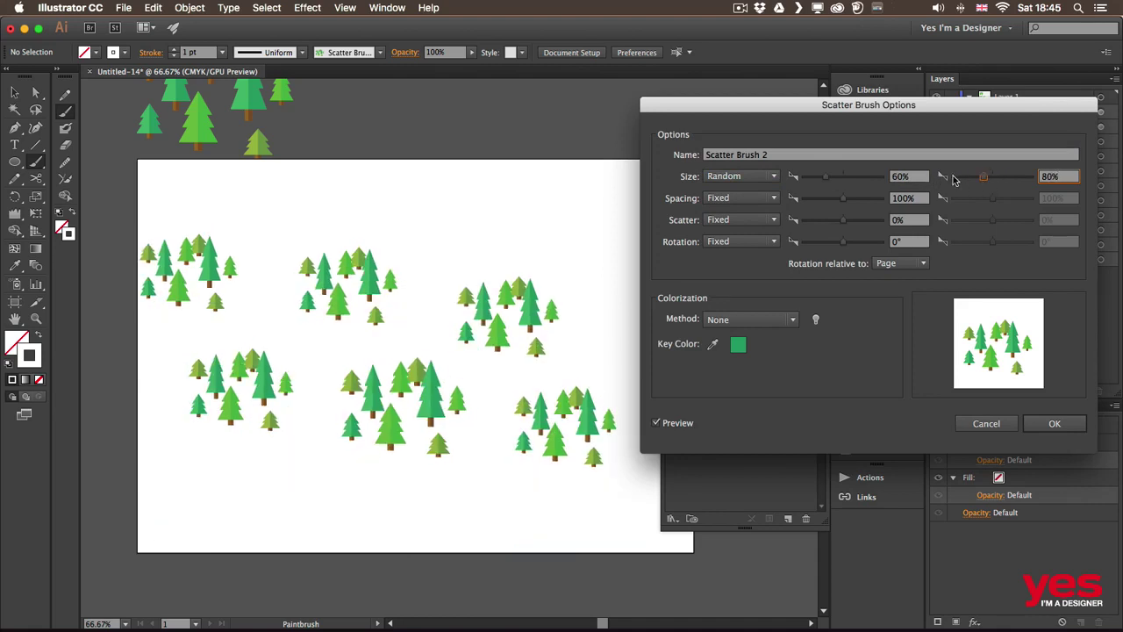
drag(825, 178, 824, 181)
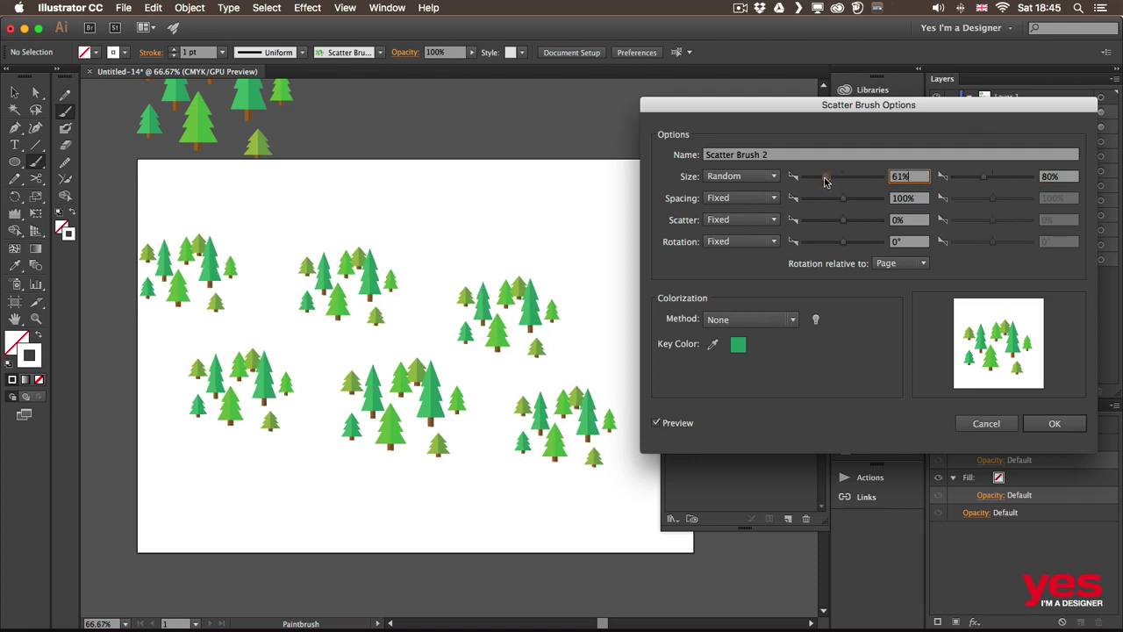
Change the cluster brush's spacing variation to Random, from 17% to 75%
click(754, 198)
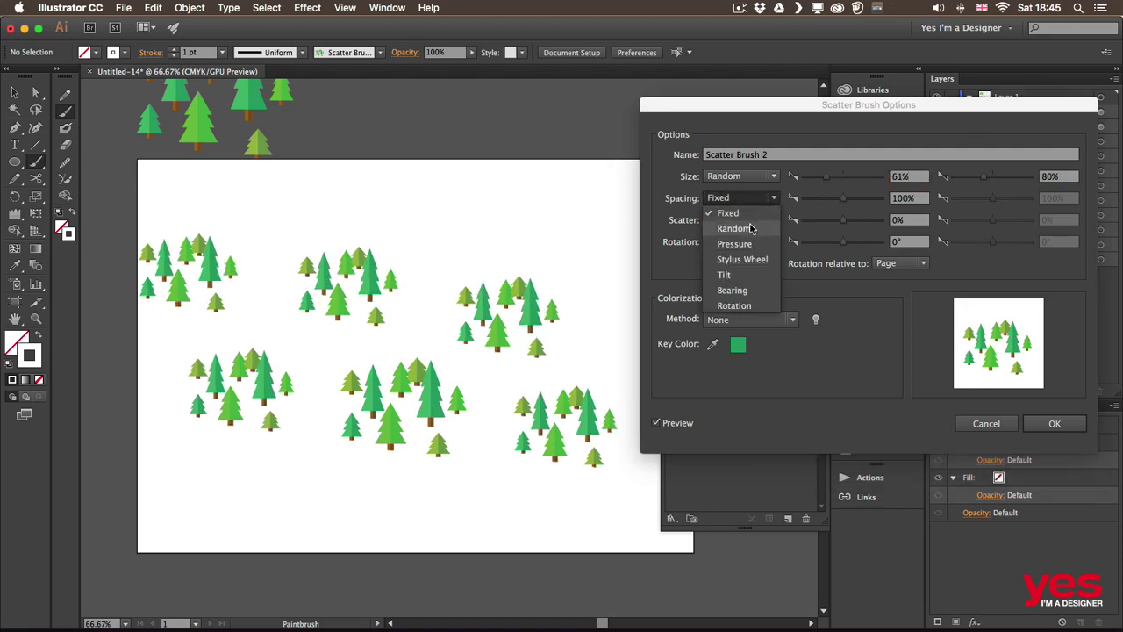
click(760, 228)
drag(837, 200, 807, 200)
mouse_move(992, 199)
mouse_down()
mouse_move(961, 202)
mouse_move(979, 202)
mouse_up()
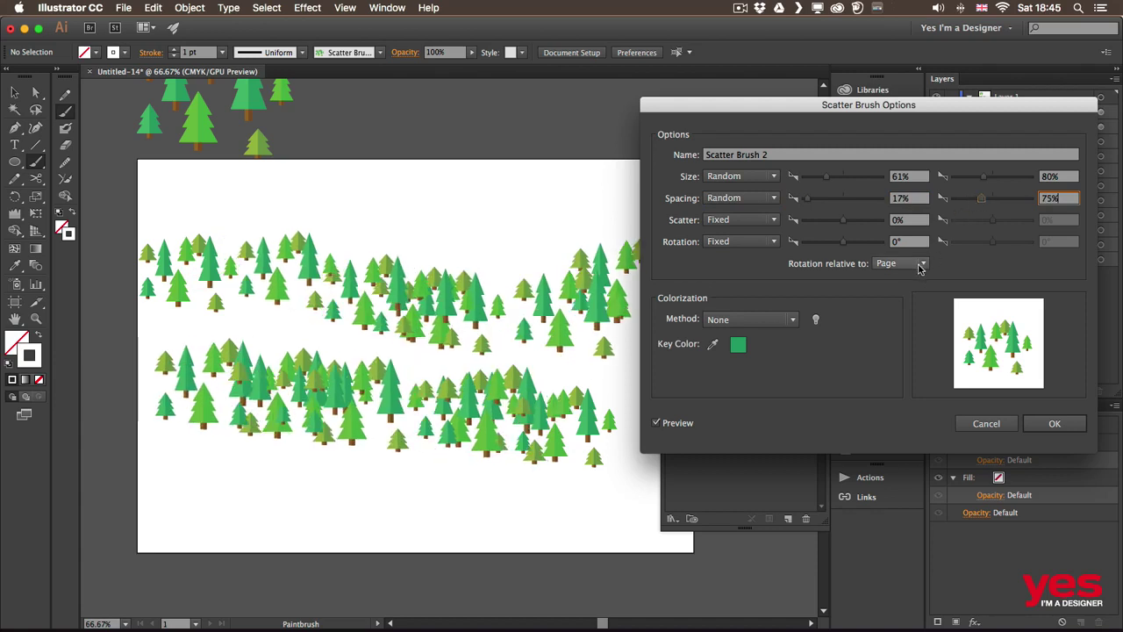
Change the cluster brush's scatter variation to Random, with a minimum of -55% and a maximum of 10%
click(759, 220)
click(733, 250)
drag(842, 221, 835, 223)
drag(992, 223, 990, 225)
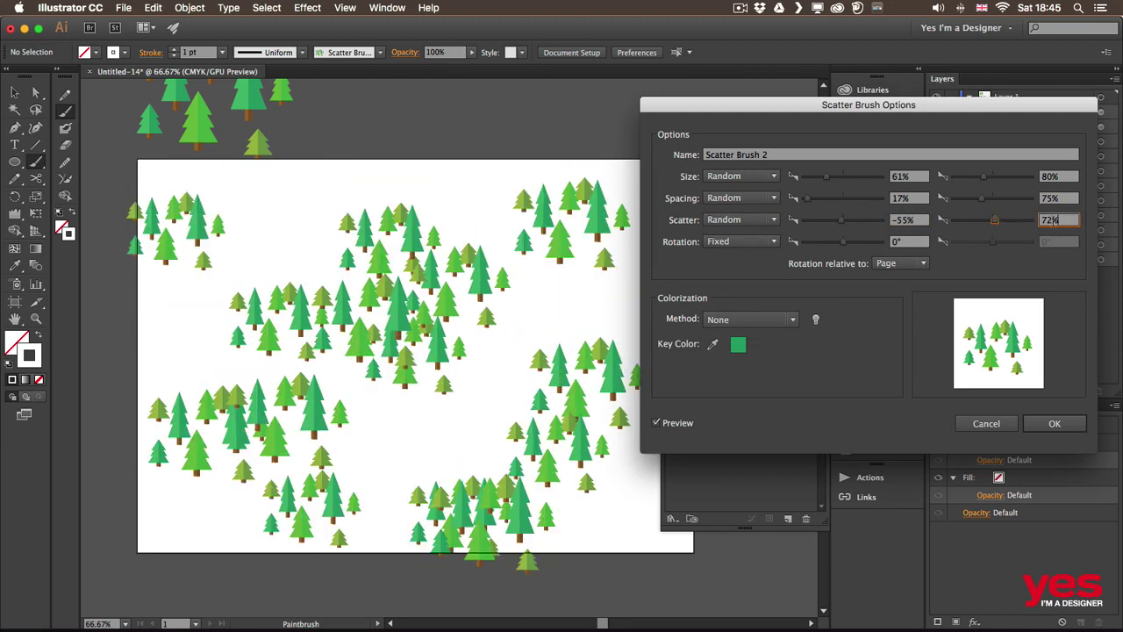
key(shift+Down)
key(shift+Down)
key(shift+Down)
key(shift+Down)
key(shift+Down)
key(shift+Down)
key(shift+Down)
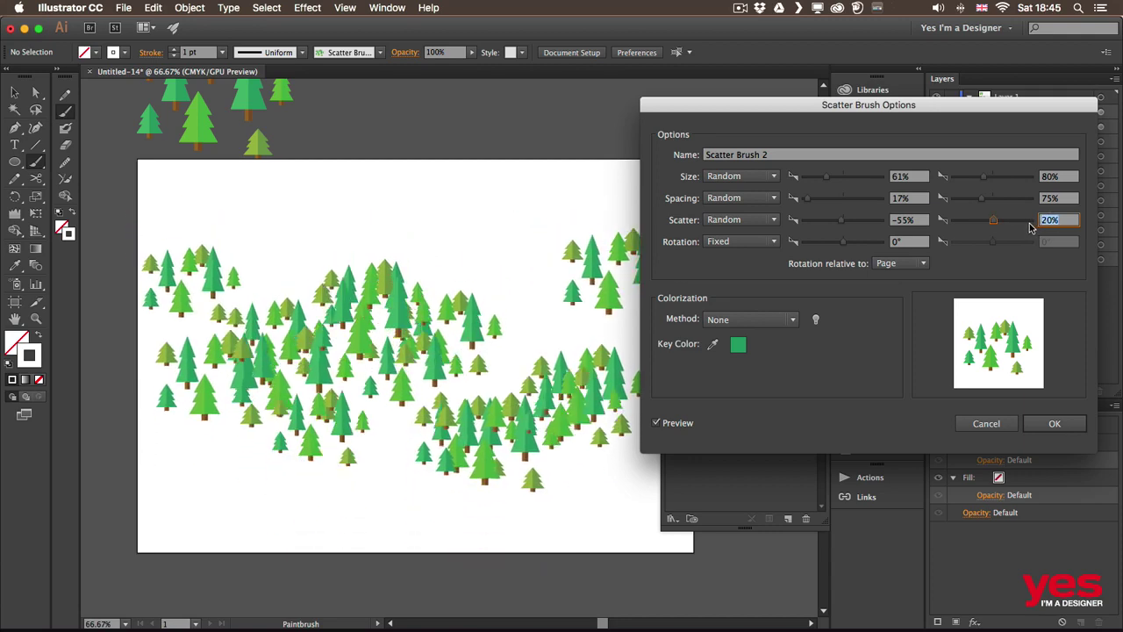
Set the cluster brush's rotation variation to Random from -2° to 2° and apply the brush changes to the existing strokes
click(741, 242)
click(748, 272)
click(910, 242)
key(Down)
key(Down)
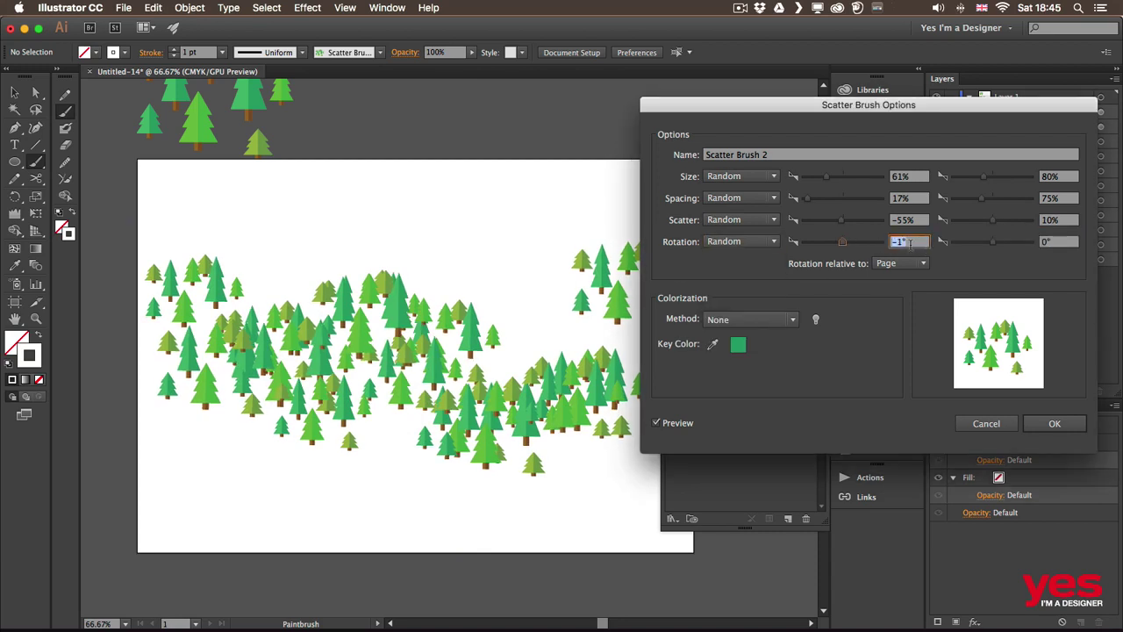
click(1048, 243)
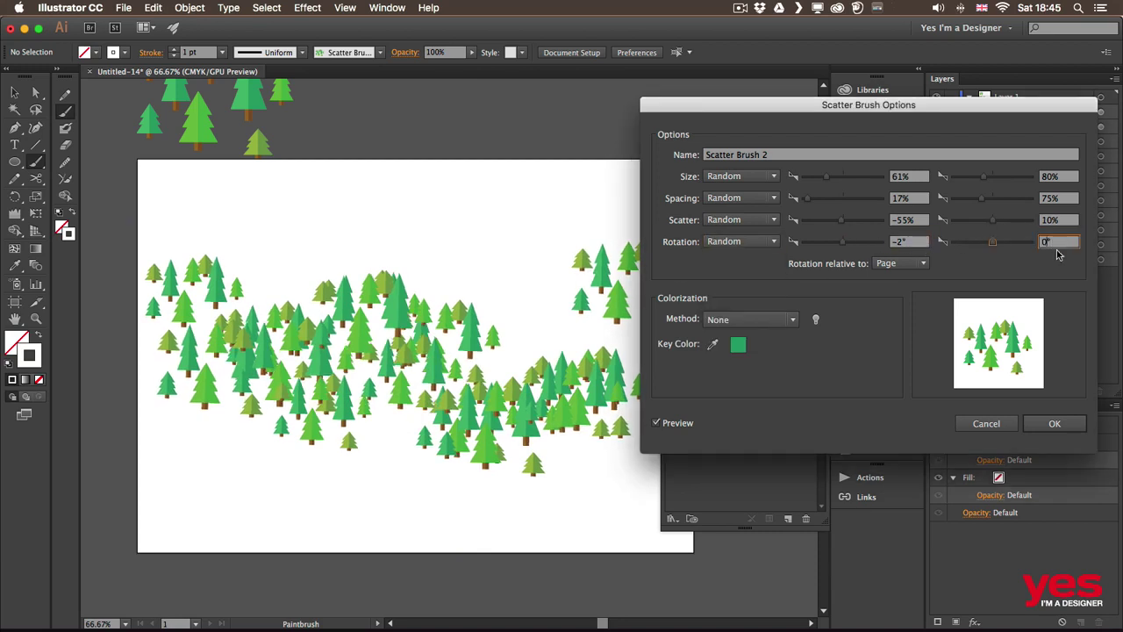
key(Up)
key(Up)
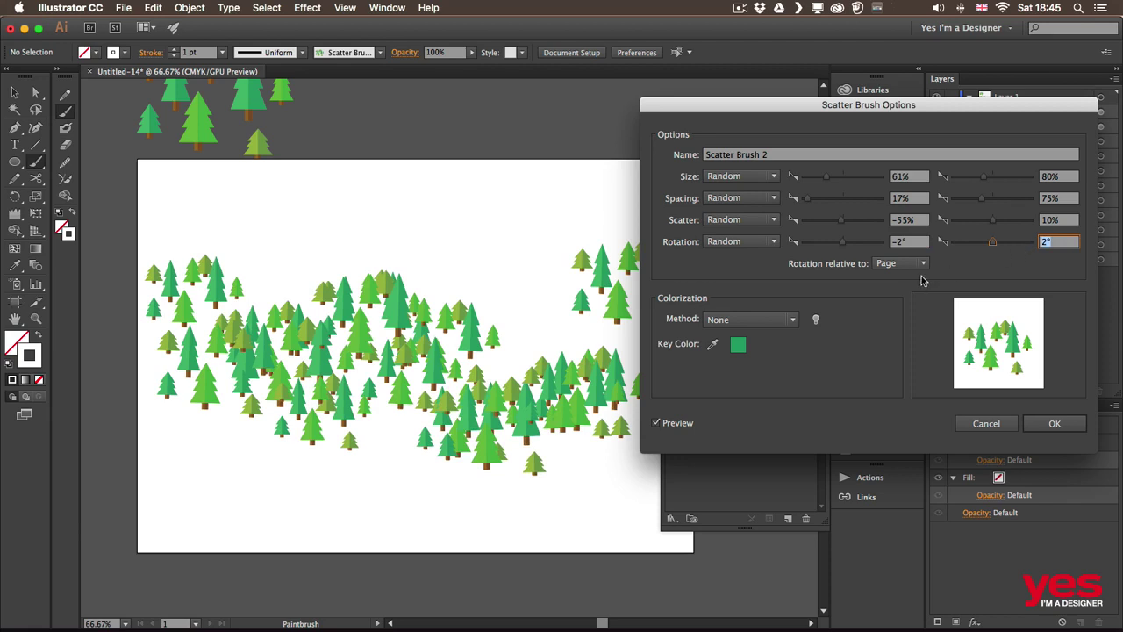
key(Tab)
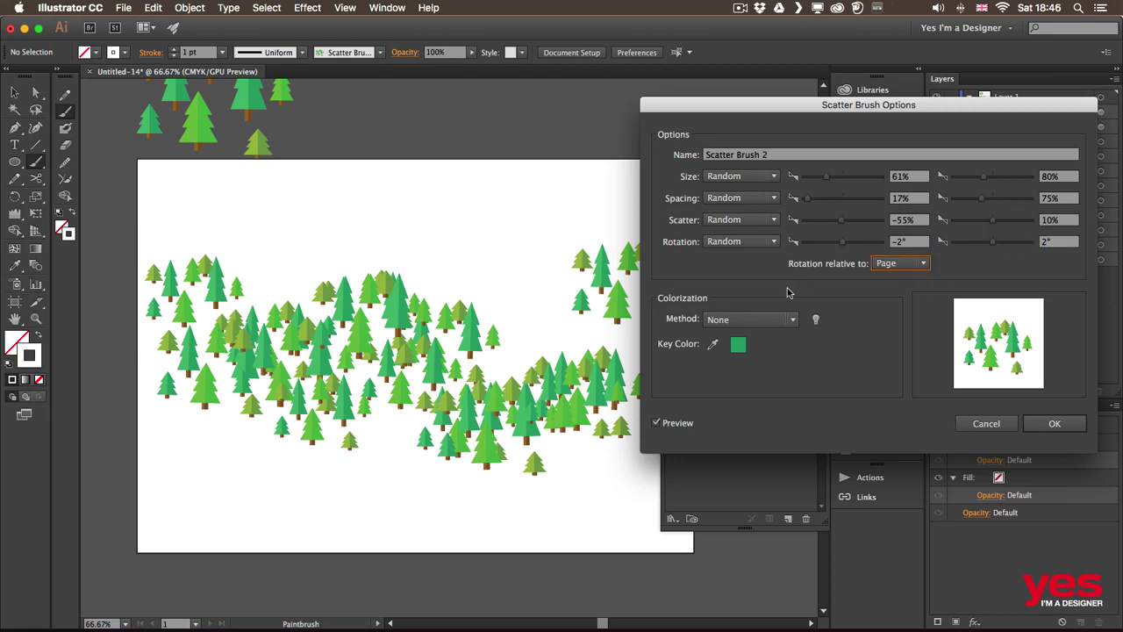
click(1054, 423)
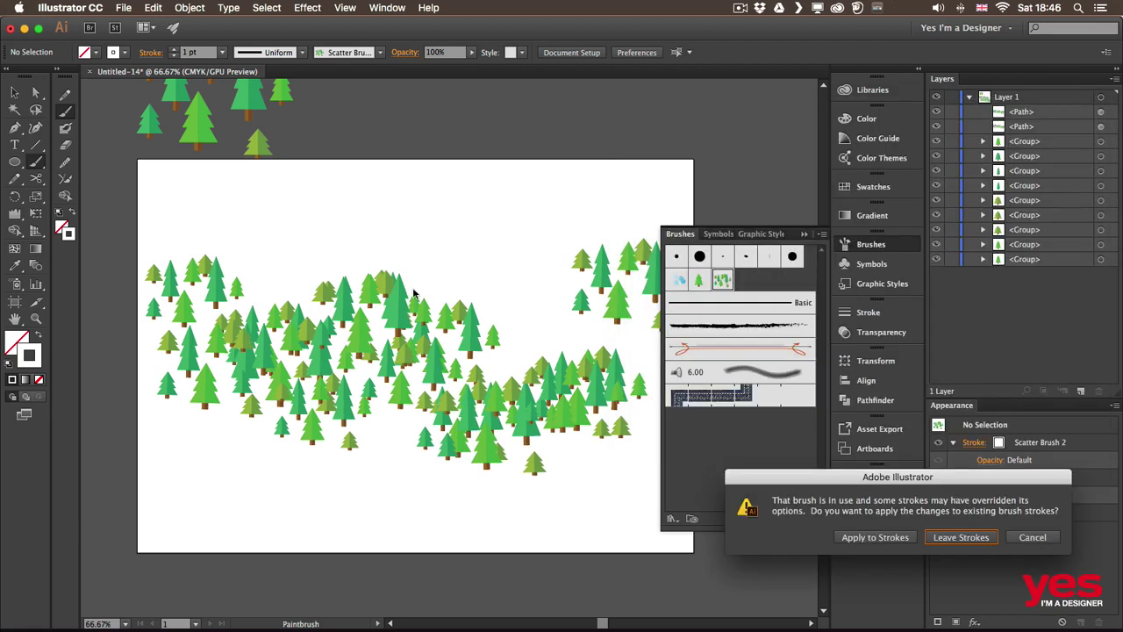
click(884, 539)
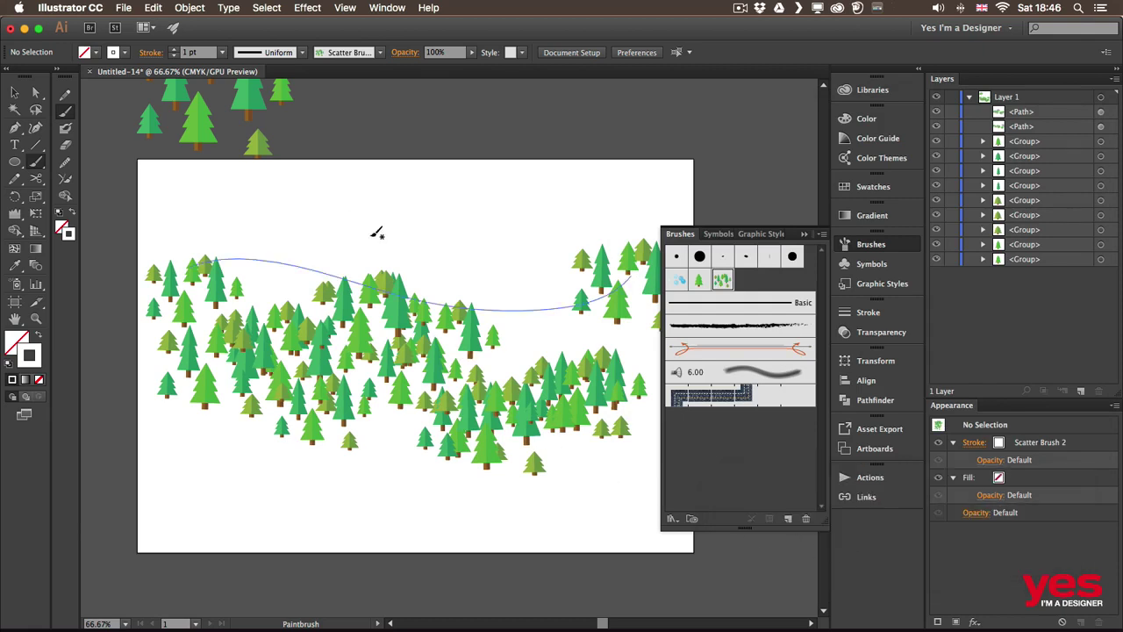
Delete the painted cluster strokes from the artboard
key(v)
mouse_move(290, 203)
mouse_down()
mouse_move(324, 281)
mouse_move(571, 469)
mouse_up()
key(Delete)
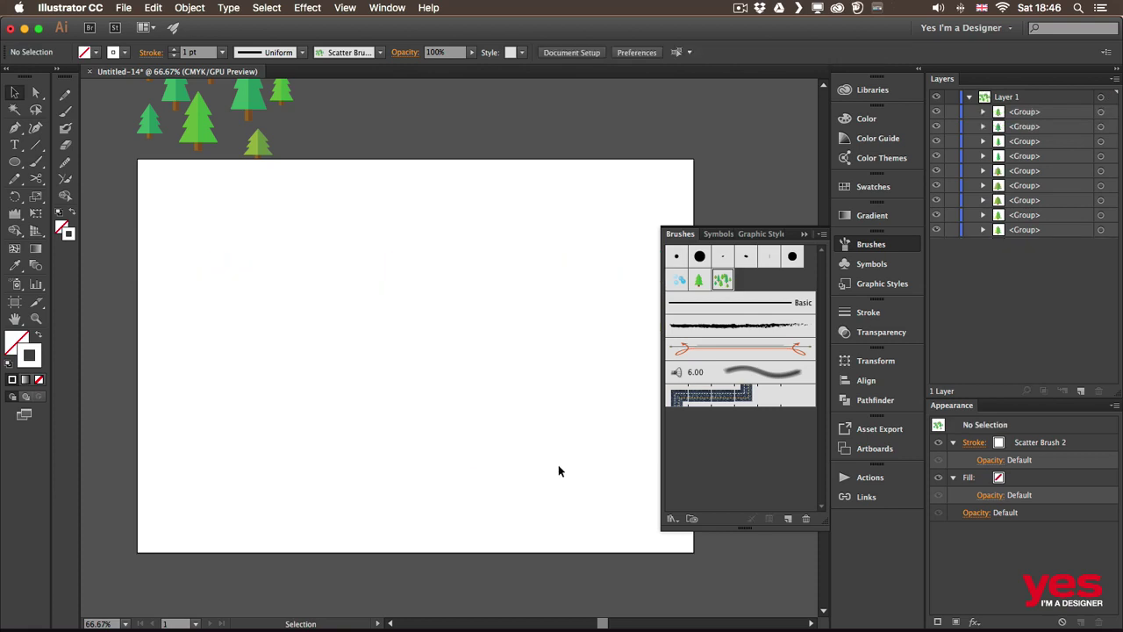
Paint a dense forest across the middle and lower part of the artboard with several short cluster brush strokes
key(b)
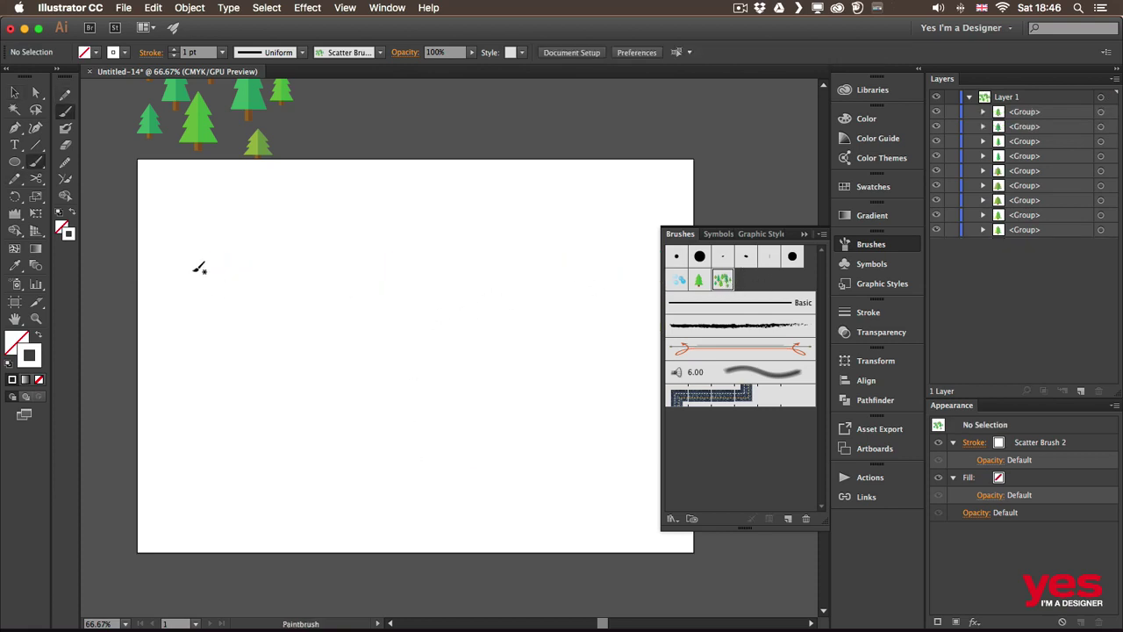
drag(579, 281, 546, 302)
drag(396, 301, 561, 292)
drag(294, 314, 377, 327)
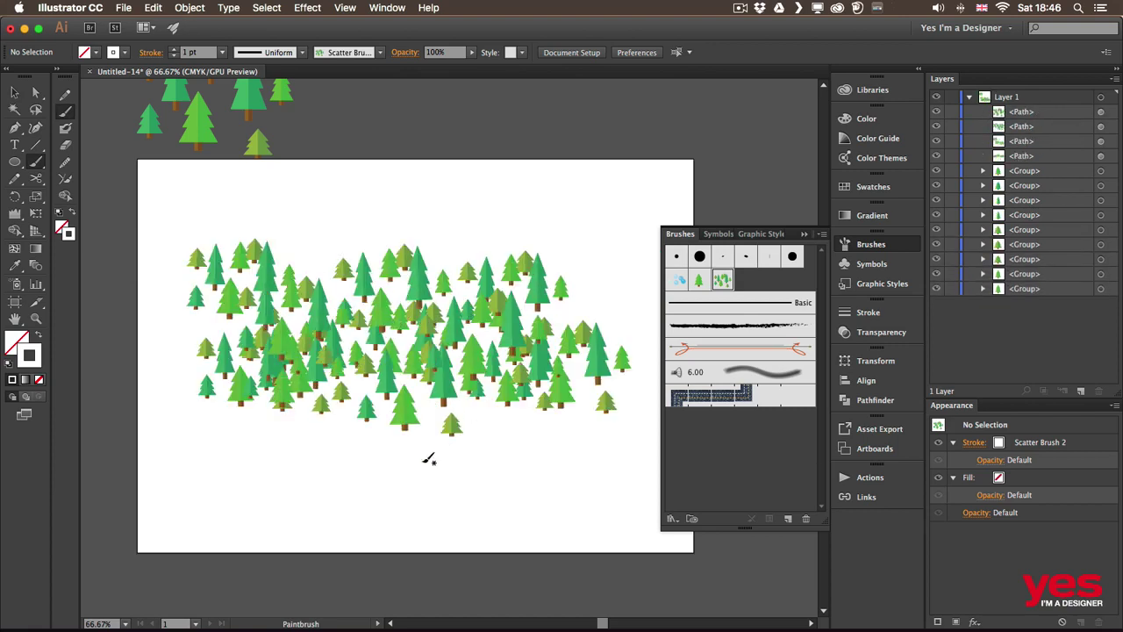
drag(384, 446, 570, 440)
drag(235, 450, 382, 425)
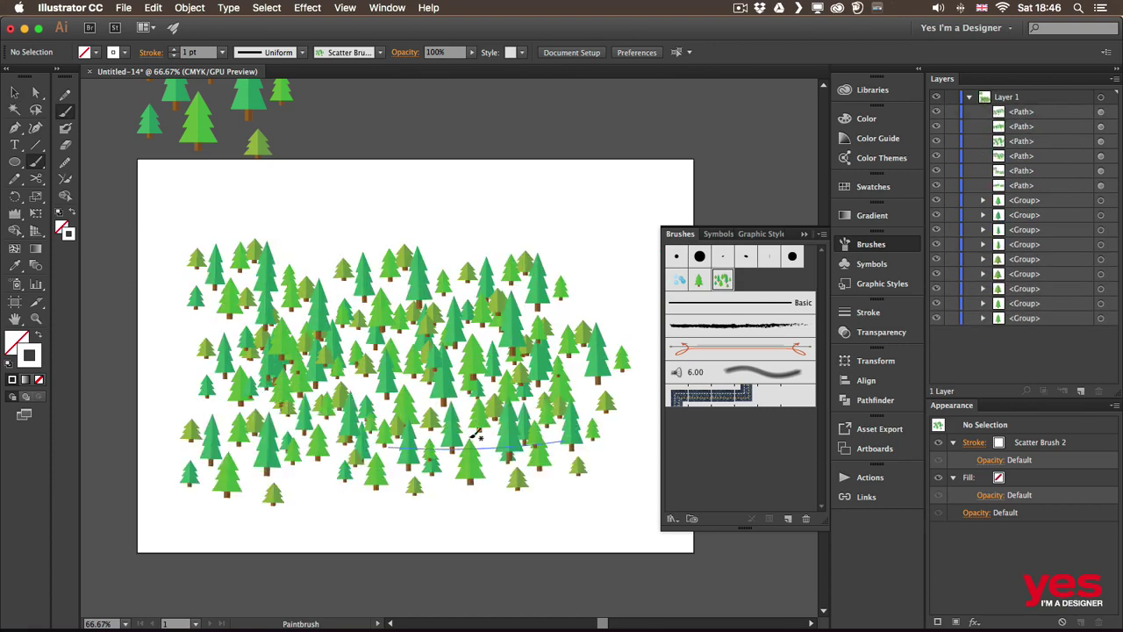
Fill gaps and loosen the forest's edges with short strokes of the single-tree brush, Scatter Brush 1
click(695, 282)
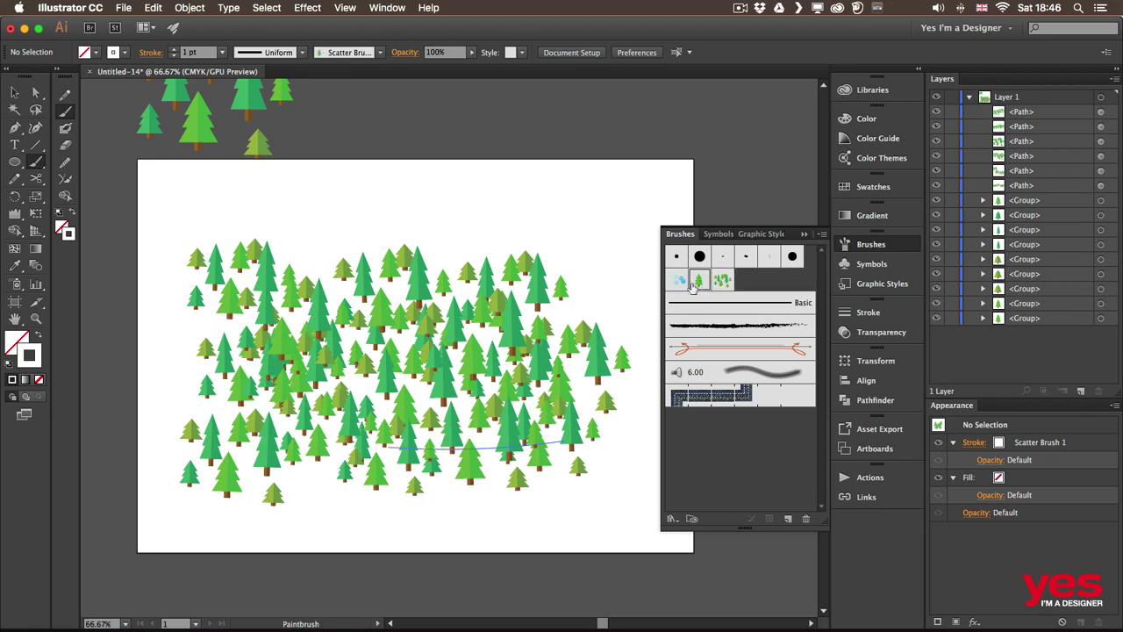
drag(481, 228, 525, 223)
drag(548, 268, 616, 280)
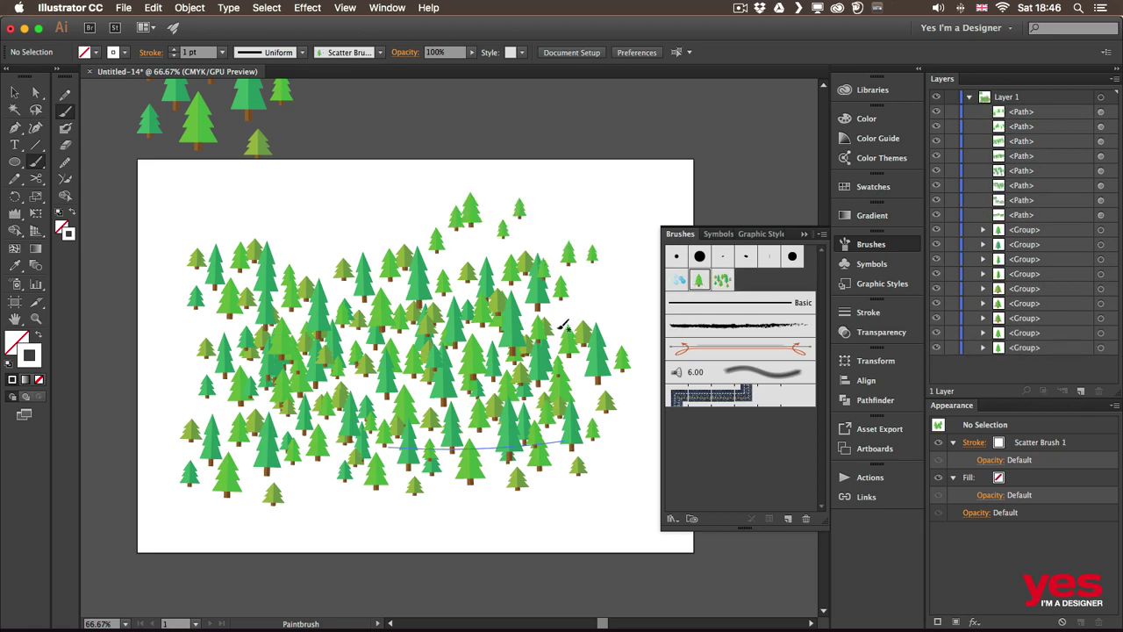
drag(542, 338, 575, 334)
drag(497, 518, 548, 509)
drag(325, 492, 380, 517)
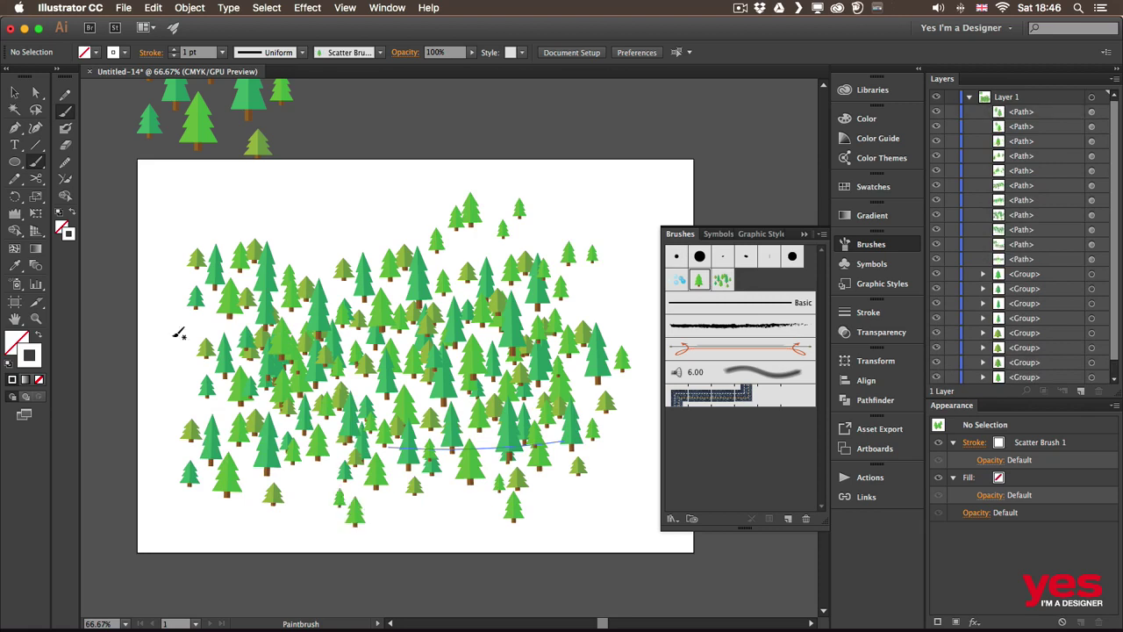
drag(180, 330, 179, 360)
drag(291, 241, 321, 248)
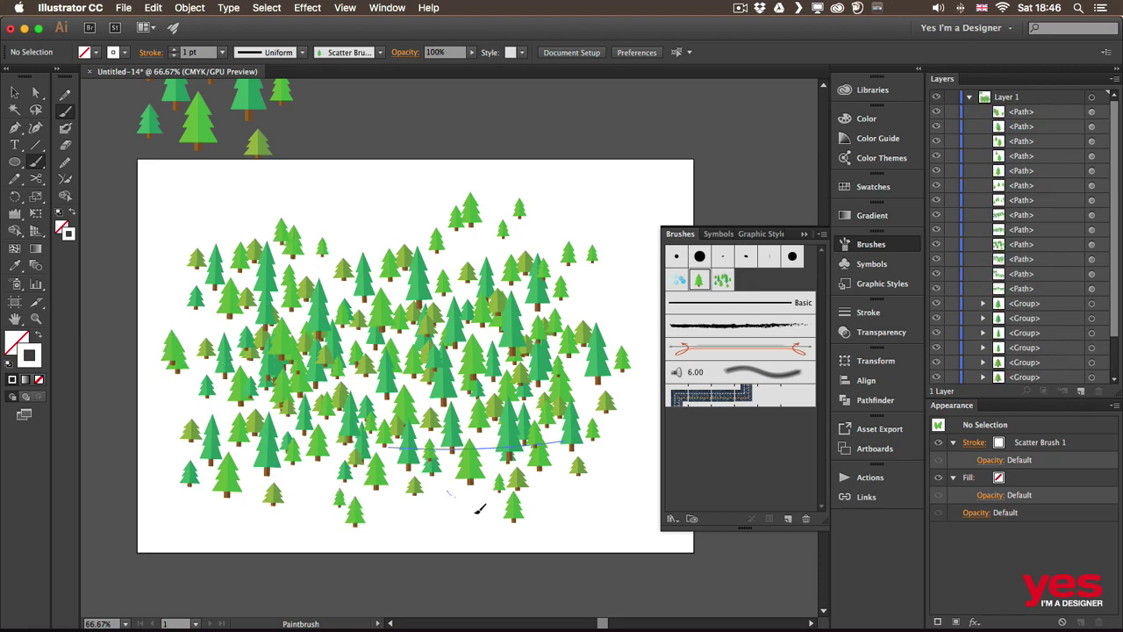
drag(479, 508, 483, 510)
drag(446, 276, 508, 233)
drag(624, 302, 628, 307)
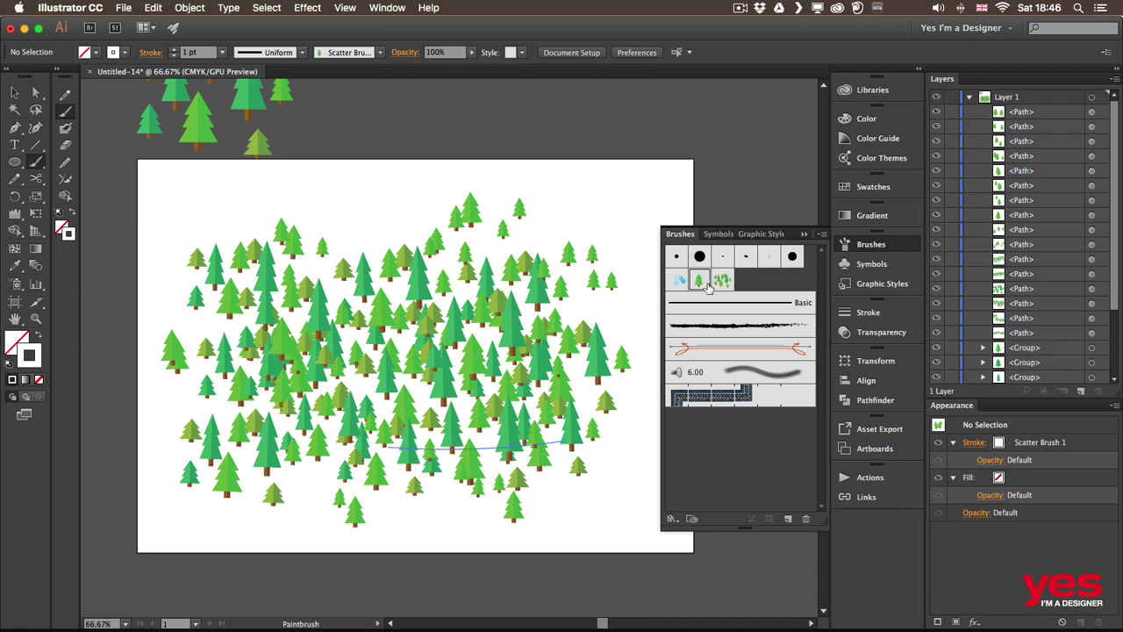
mouse_move(624, 443)
mouse_down()
mouse_move(626, 405)
mouse_move(590, 289)
mouse_move(617, 302)
mouse_up()
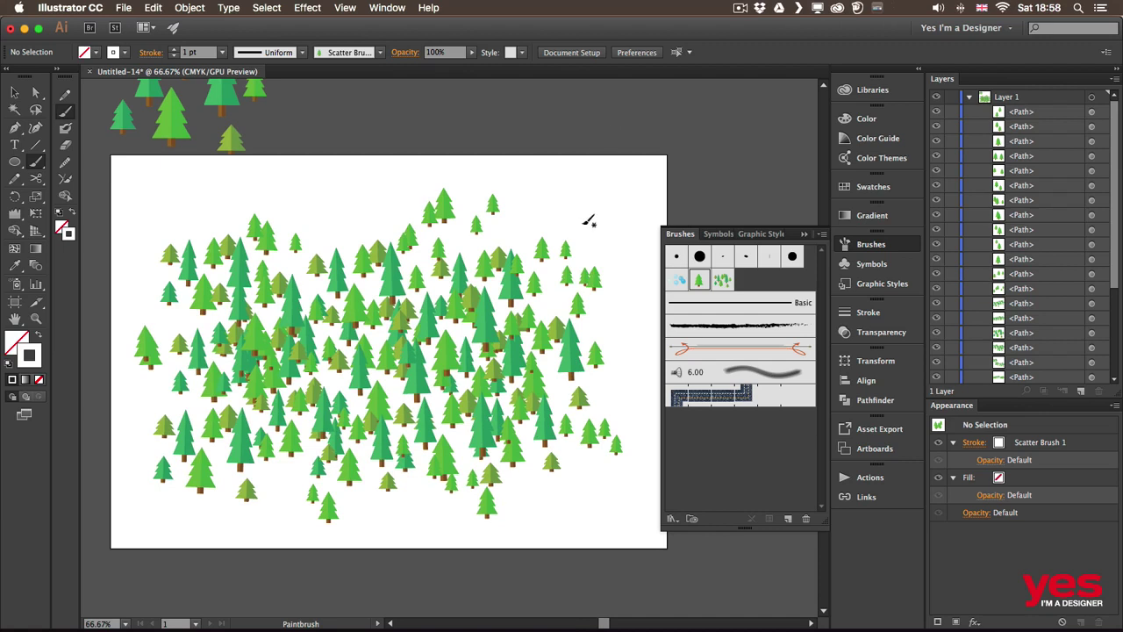
Paint two comparison strokes with the single-tree brush to the right of the artboard, at 1 pt and 0.5 pt stroke weight
drag(565, 228, 360, 231)
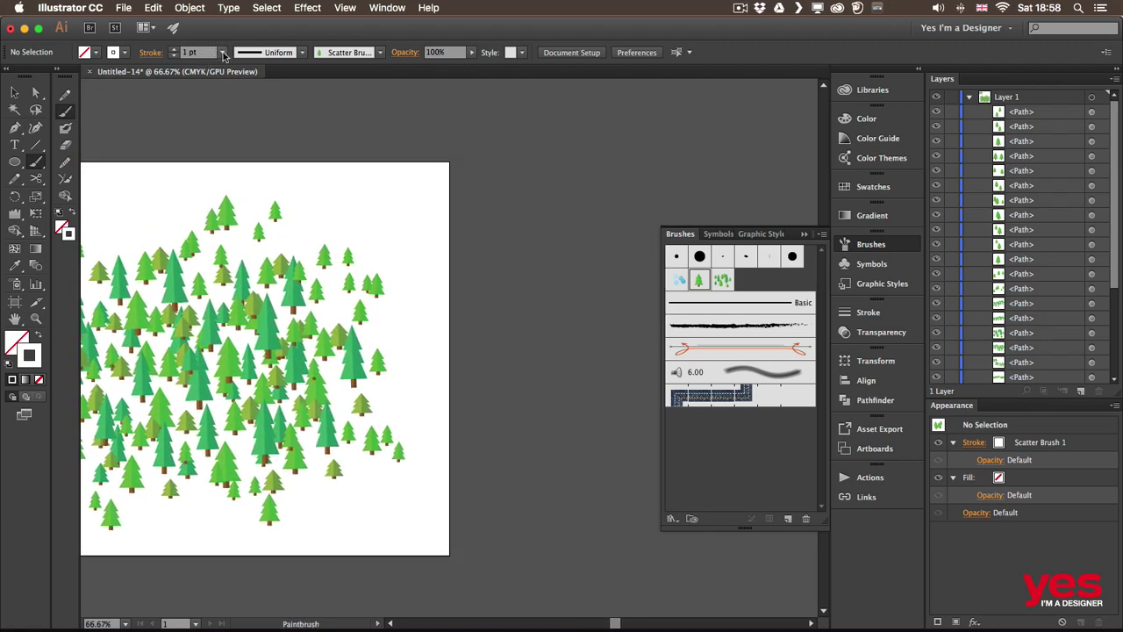
scroll(468, 243, right, 5)
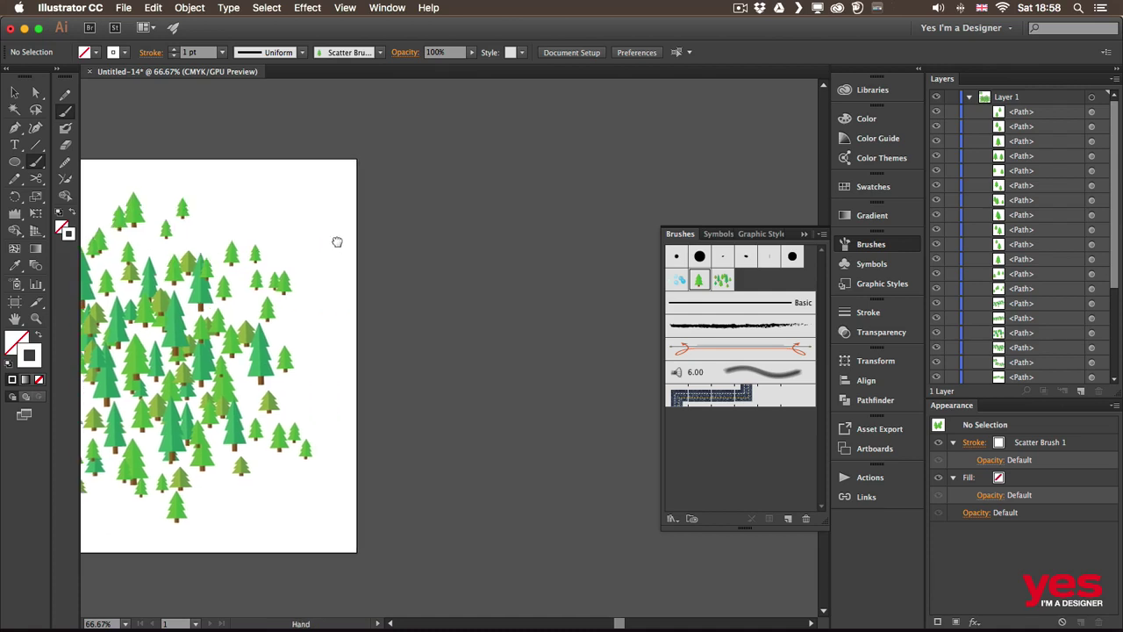
drag(445, 190, 493, 180)
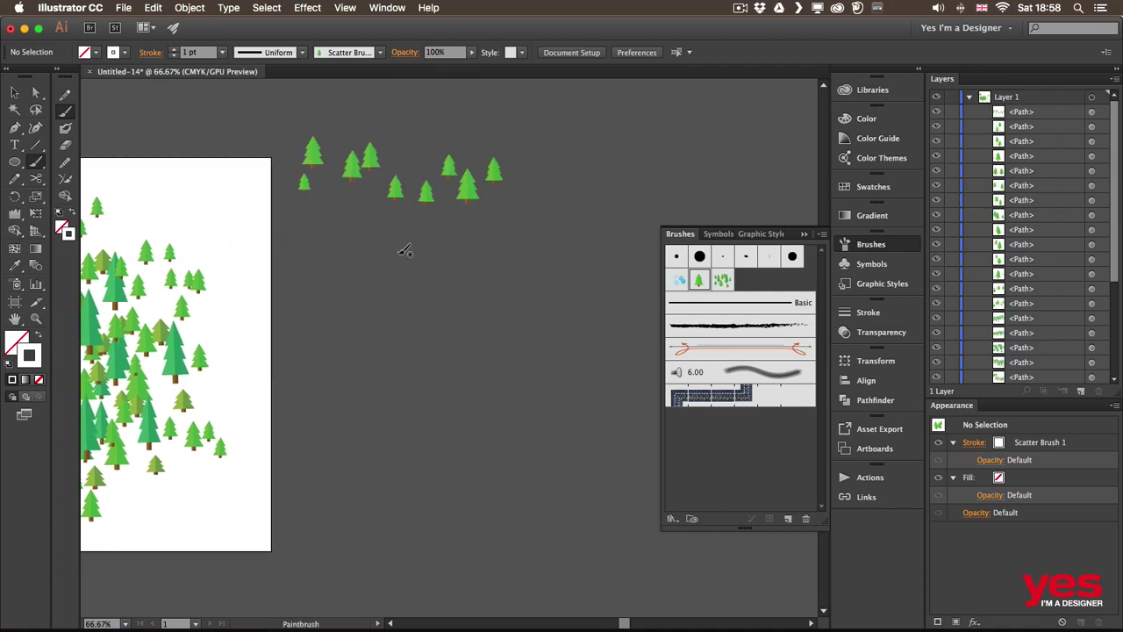
click(223, 53)
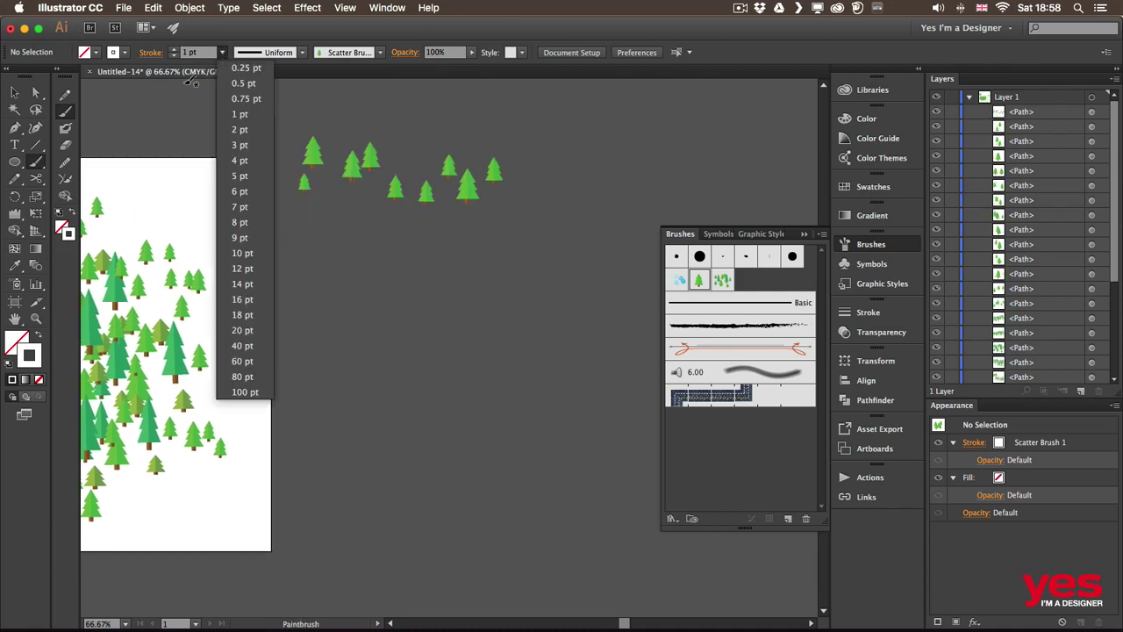
click(235, 81)
drag(472, 257, 507, 248)
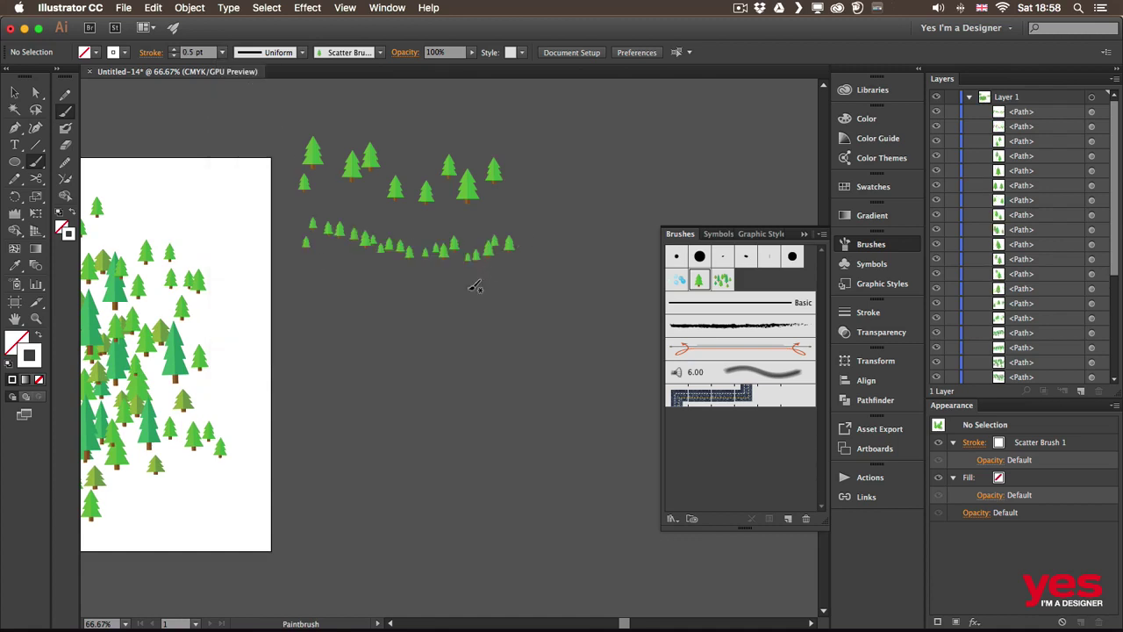
Paint two more single-tree comparison strokes below the others, at 0.25 pt and 2 pt stroke weight
click(223, 53)
click(247, 67)
drag(310, 296, 481, 311)
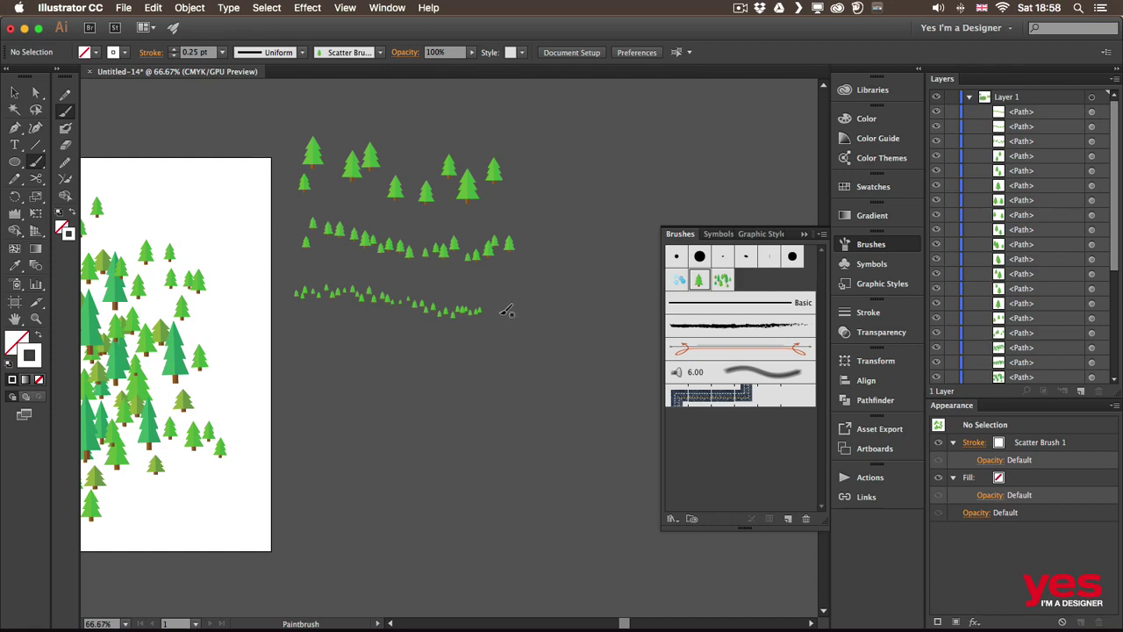
click(223, 52)
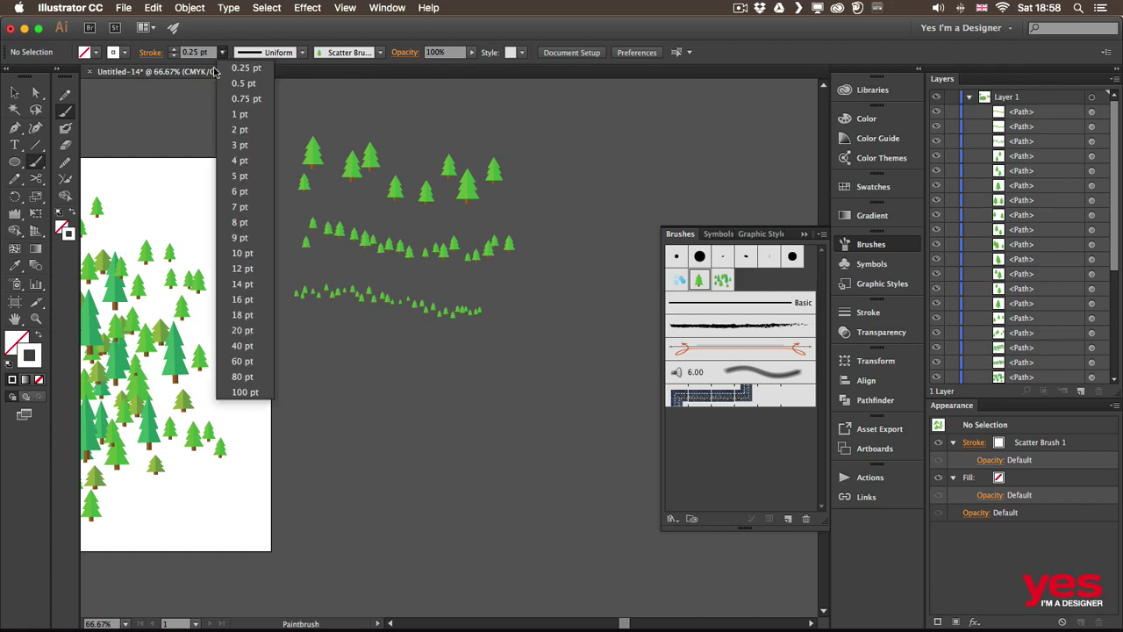
click(240, 130)
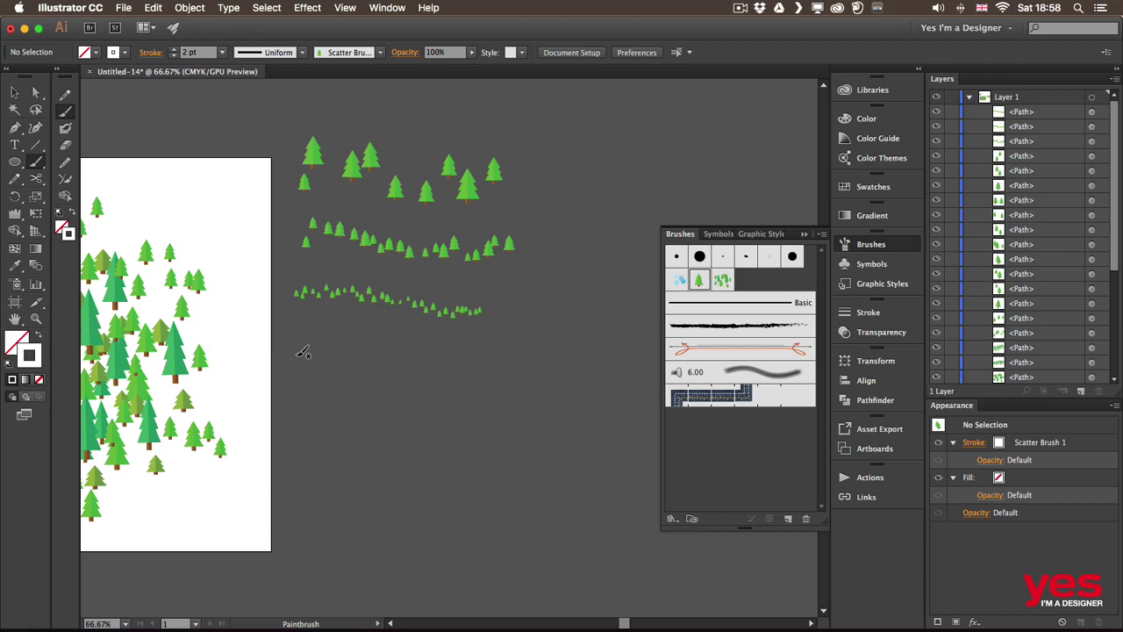
drag(447, 350, 496, 306)
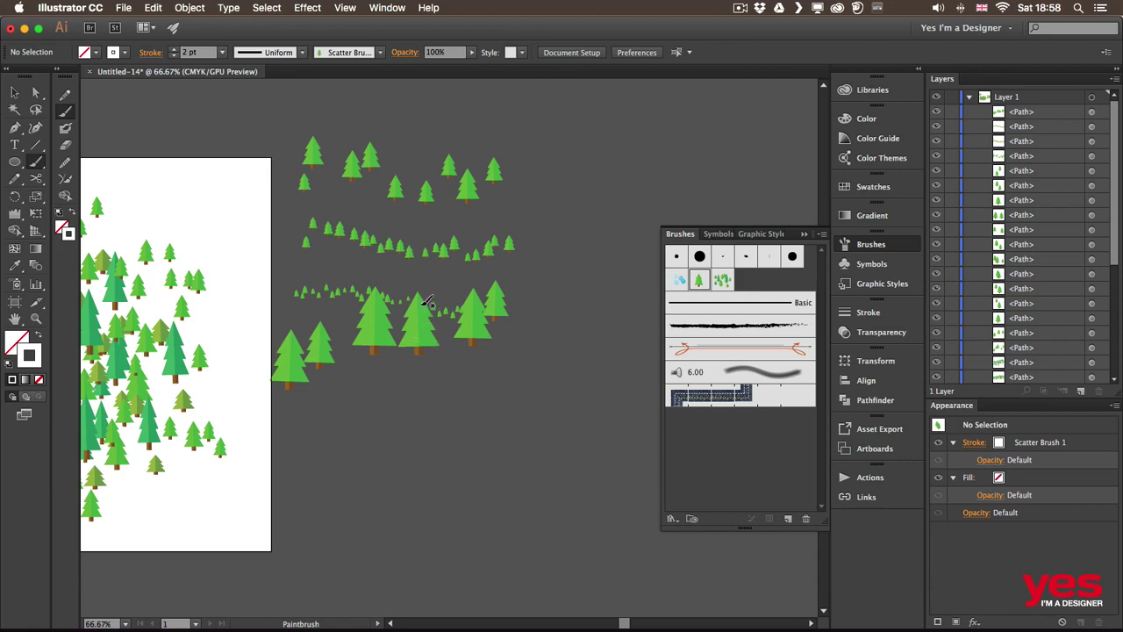
Set the stroke colour to dark purple, try a single-tree stroke below the comparison rows, and undo that stroke
click(126, 52)
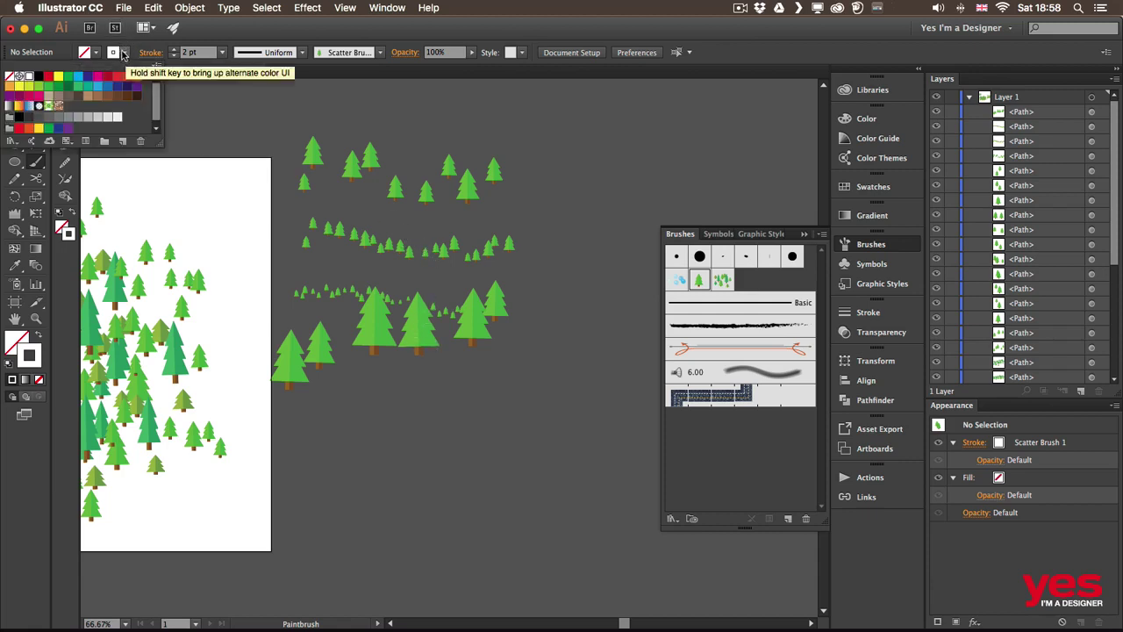
click(136, 88)
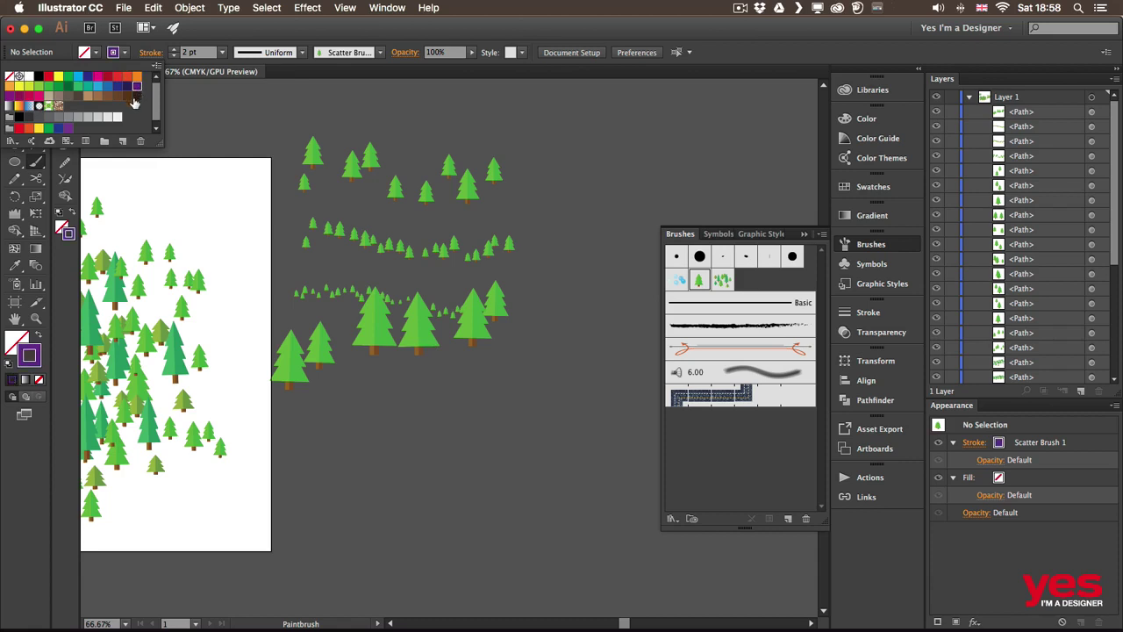
mouse_move(268, 449)
mouse_down()
mouse_move(369, 393)
mouse_move(558, 375)
mouse_up()
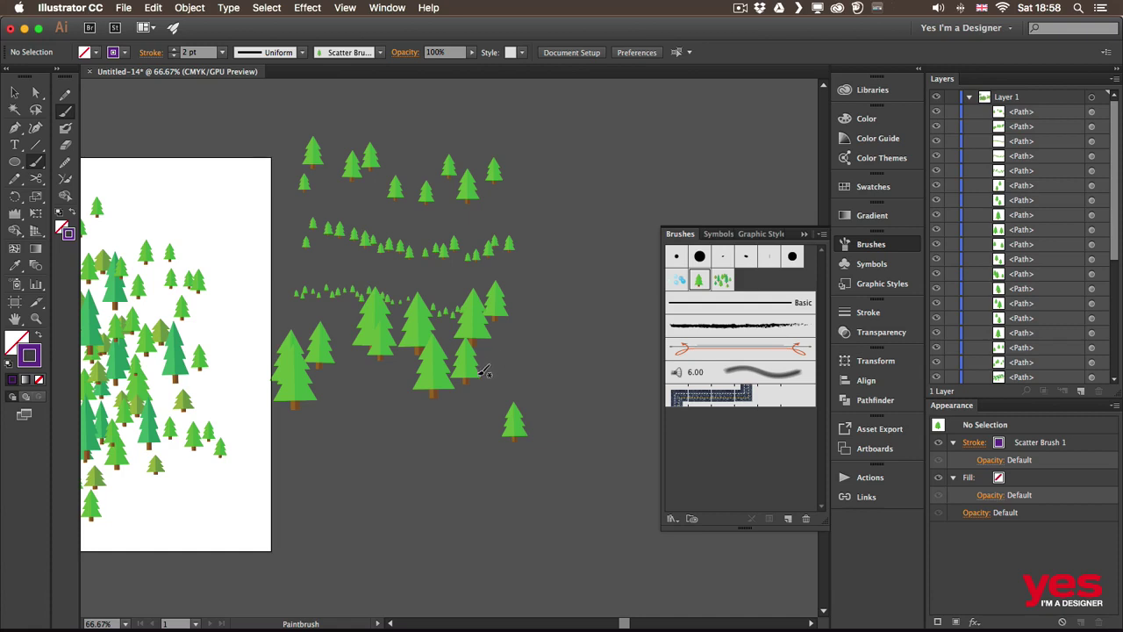
key(ctrl+z)
Set the stroke weight to 0.5 pt and the single-tree brush's colorization method to Tints, leaving the existing strokes as they are
click(222, 53)
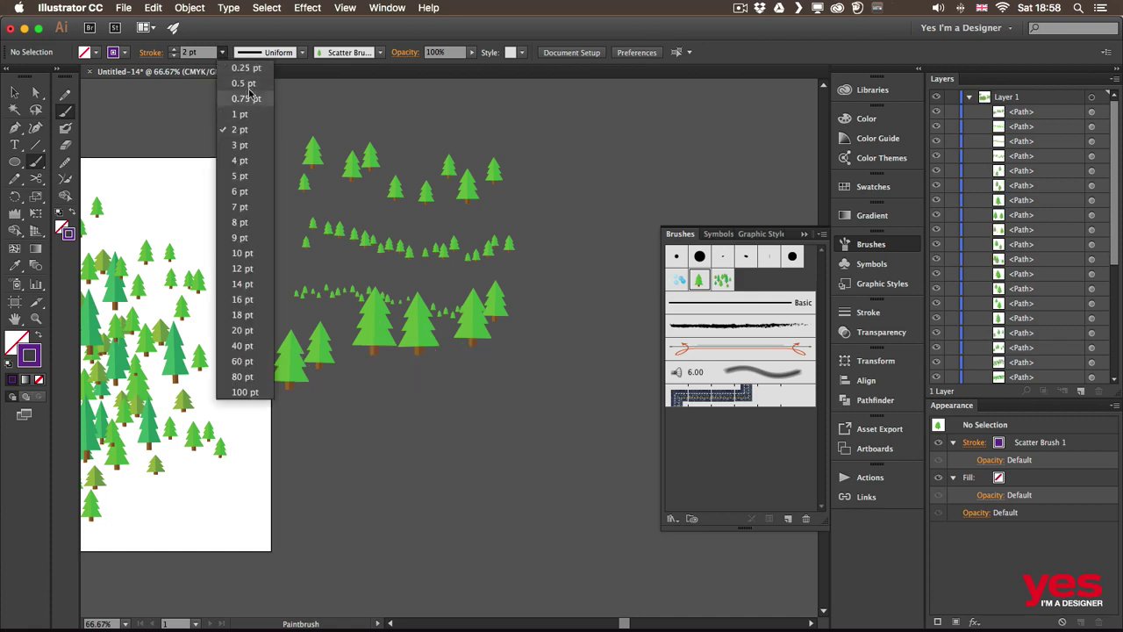
click(243, 84)
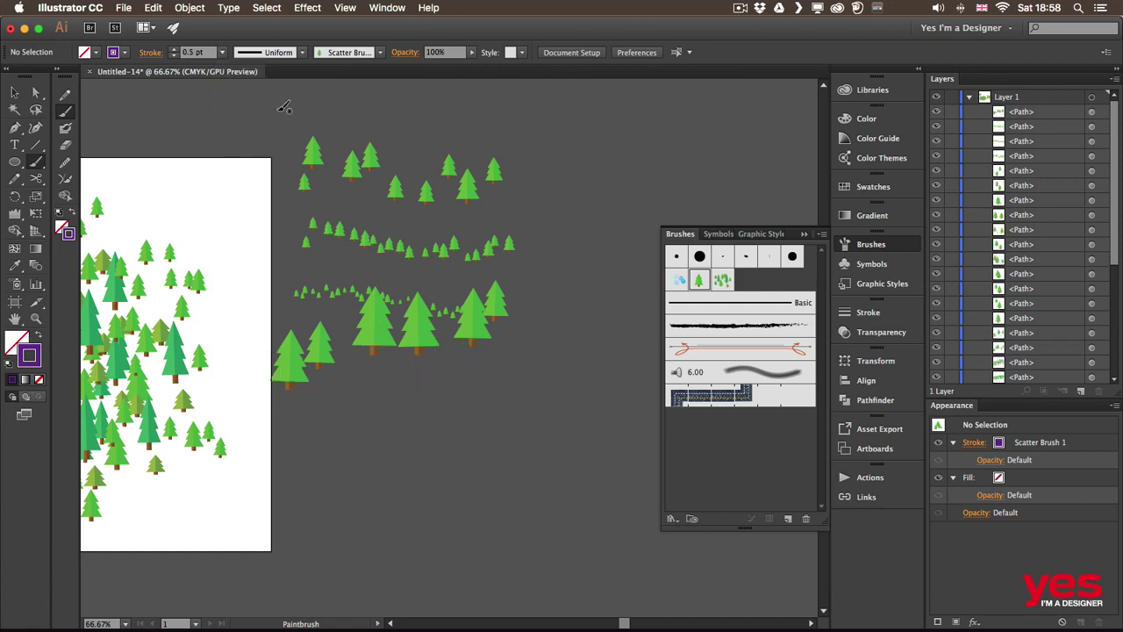
click(699, 282)
double_click(701, 281)
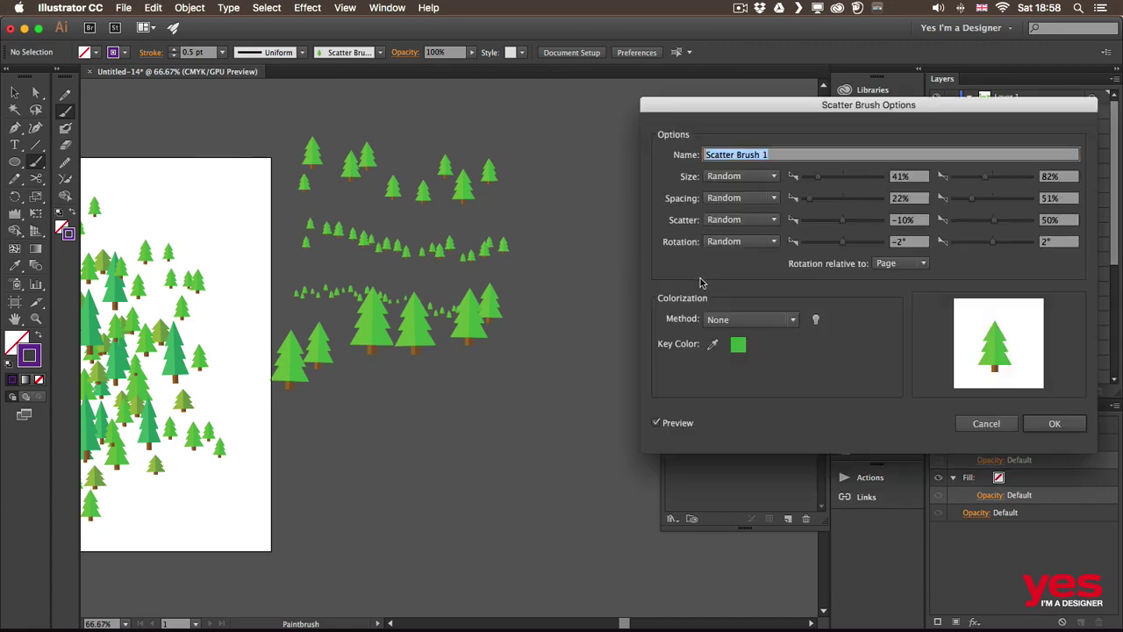
drag(729, 105, 532, 73)
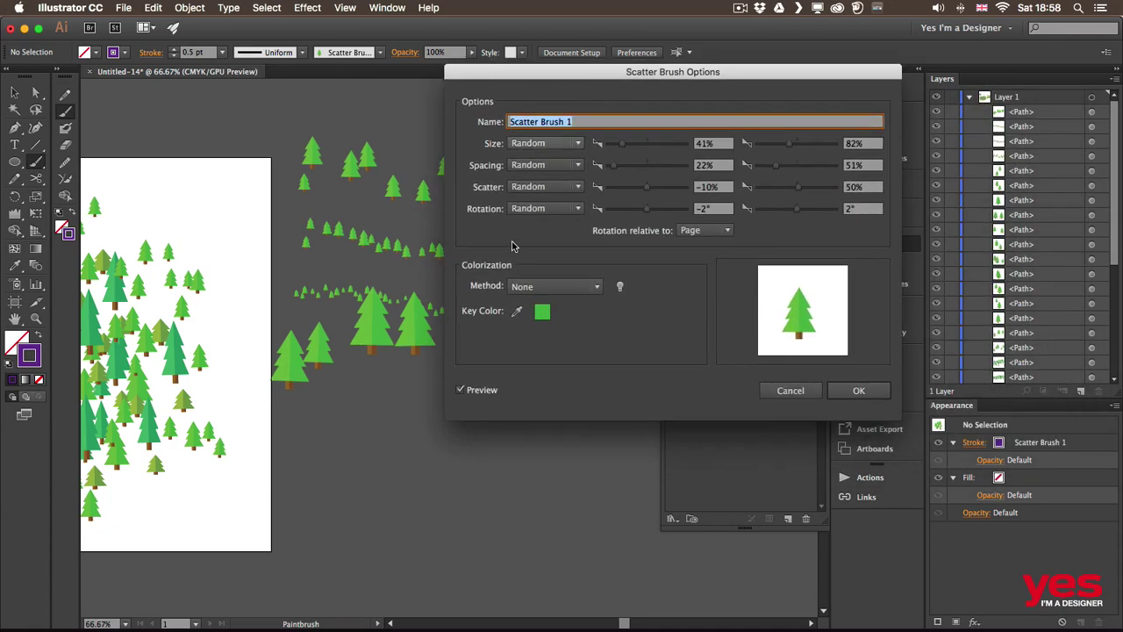
click(551, 288)
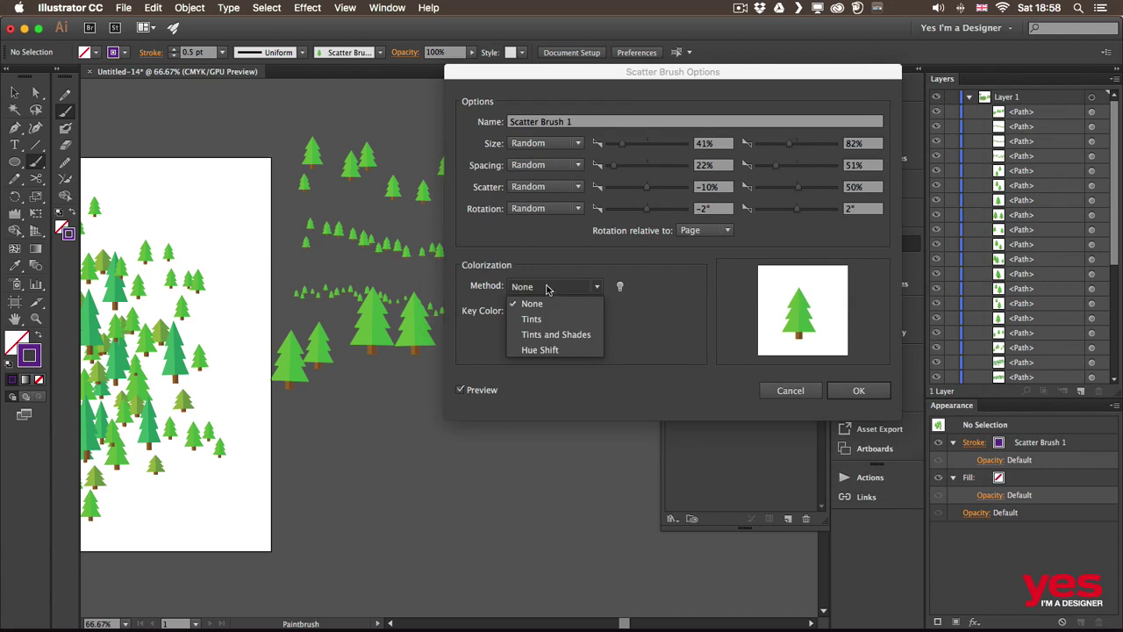
click(543, 319)
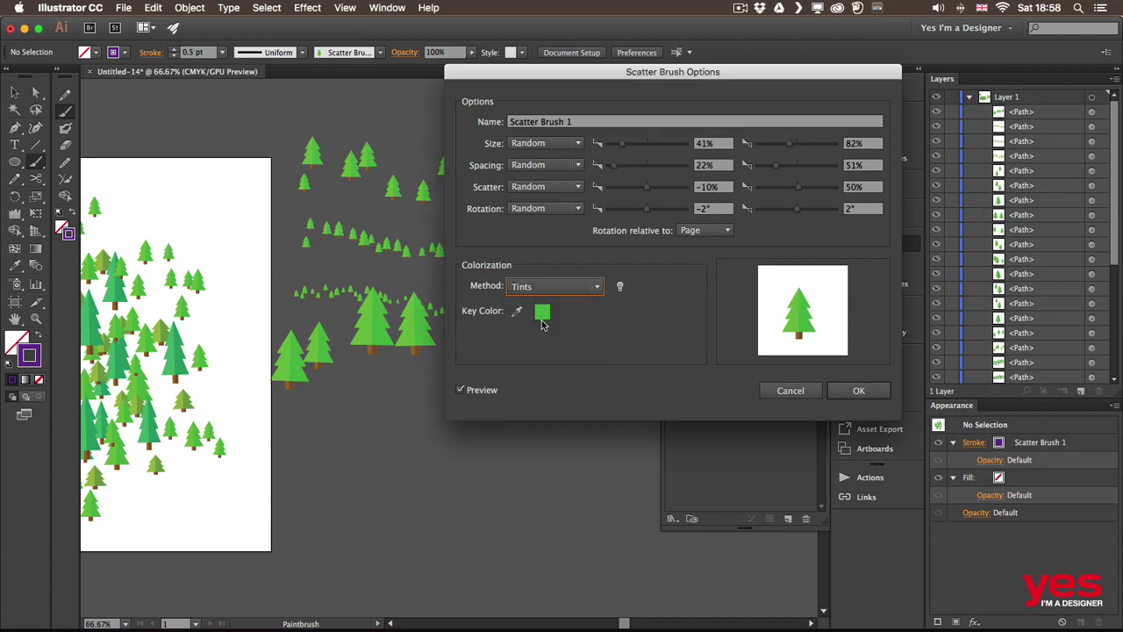
click(858, 392)
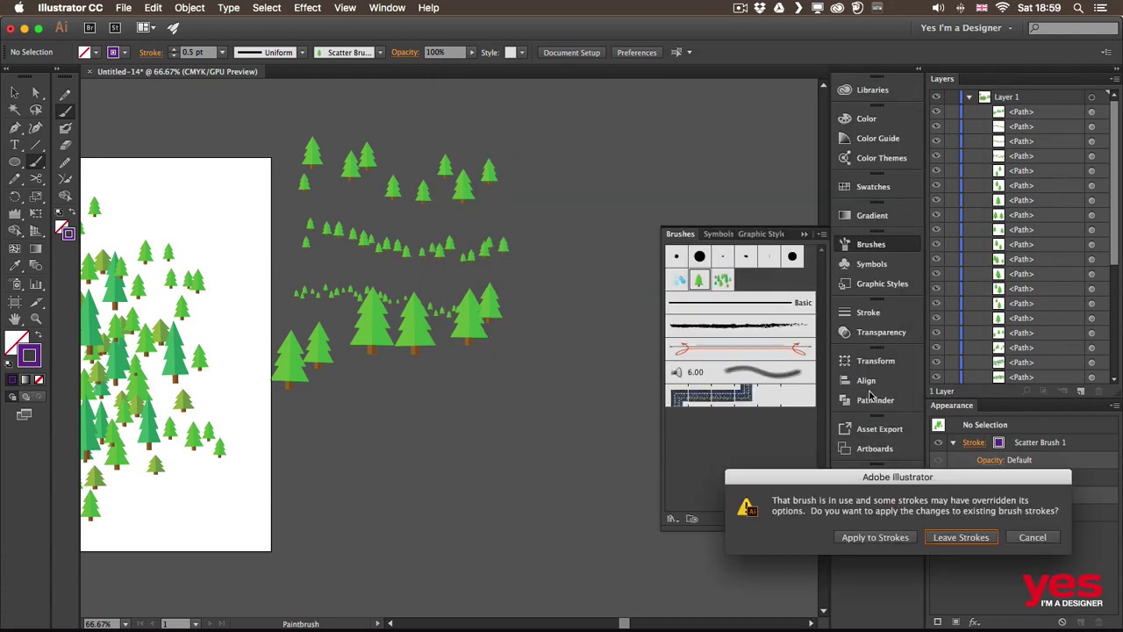
key(Return)
Paint purple tinted tree strokes below the green comparison rows, two at 0.5 pt and two at 1 pt stroke weight
drag(333, 424, 526, 430)
drag(417, 391, 575, 358)
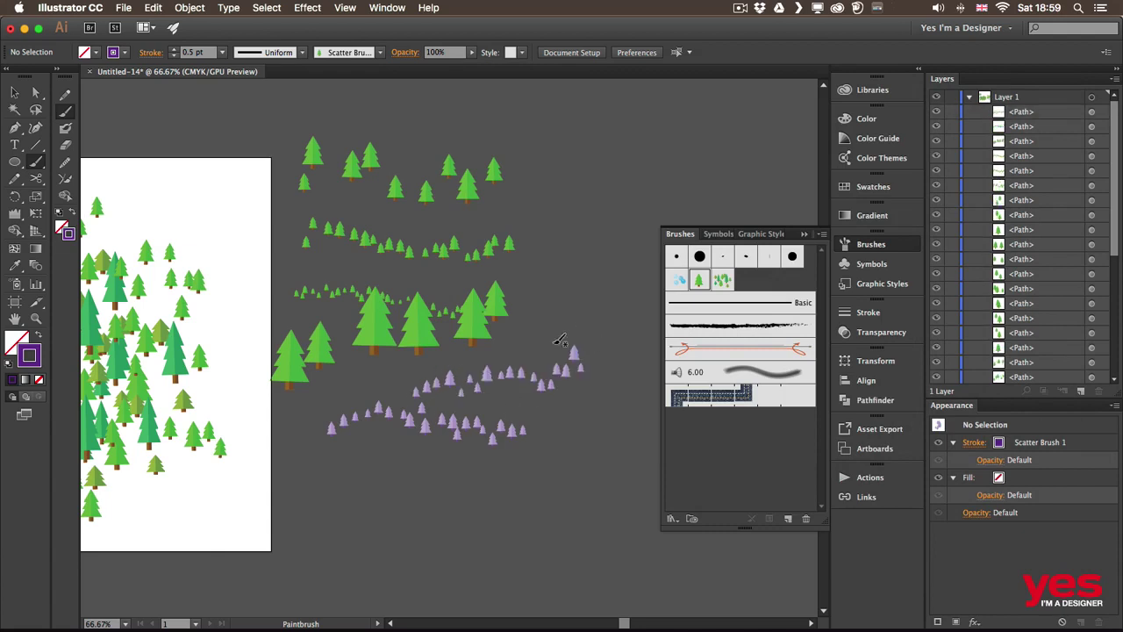
click(173, 50)
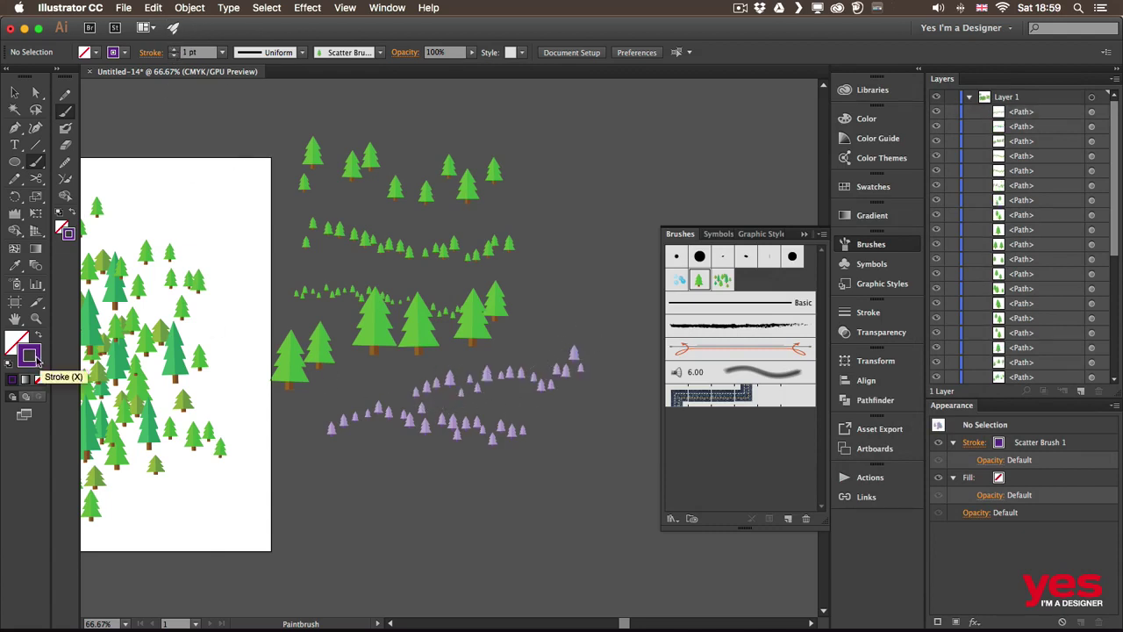
drag(298, 478, 463, 505)
drag(348, 465, 509, 464)
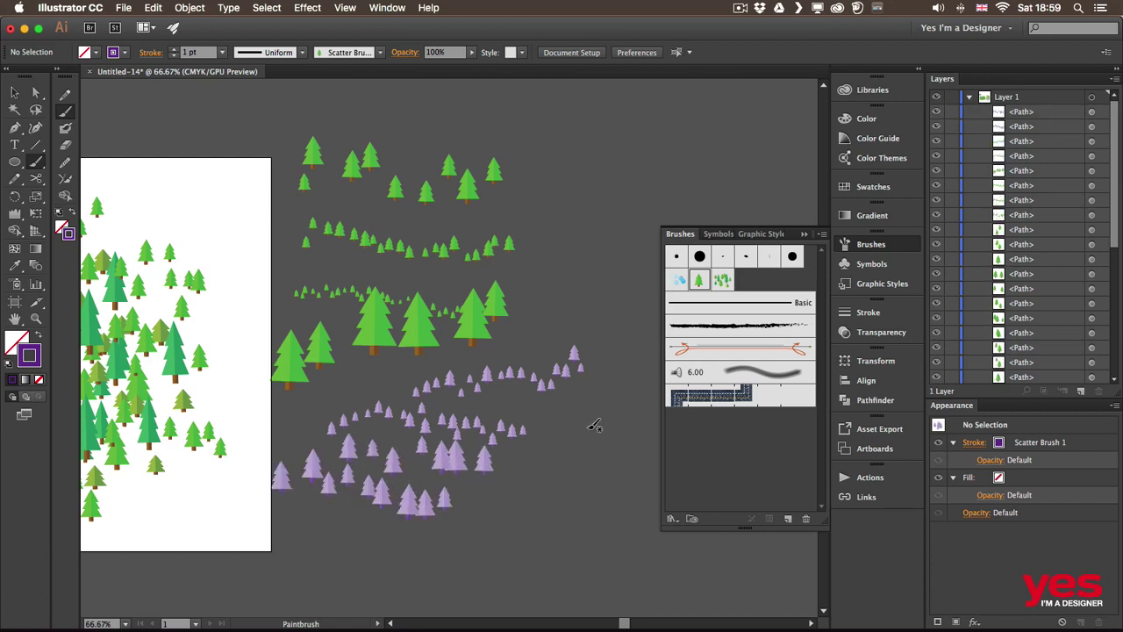
Delete all the test strokes beside the artboard, return to the painted forest, and collapse the Brushes panel
key(v)
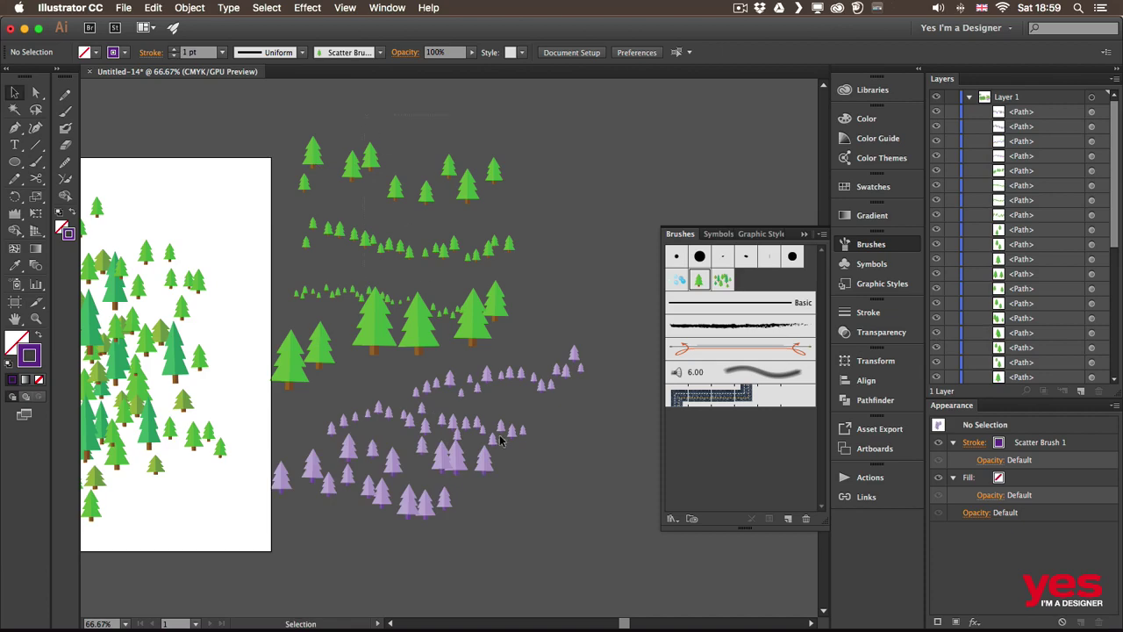
drag(500, 440, 499, 443)
key(Delete)
key(space)
drag(226, 249, 623, 244)
click(874, 247)
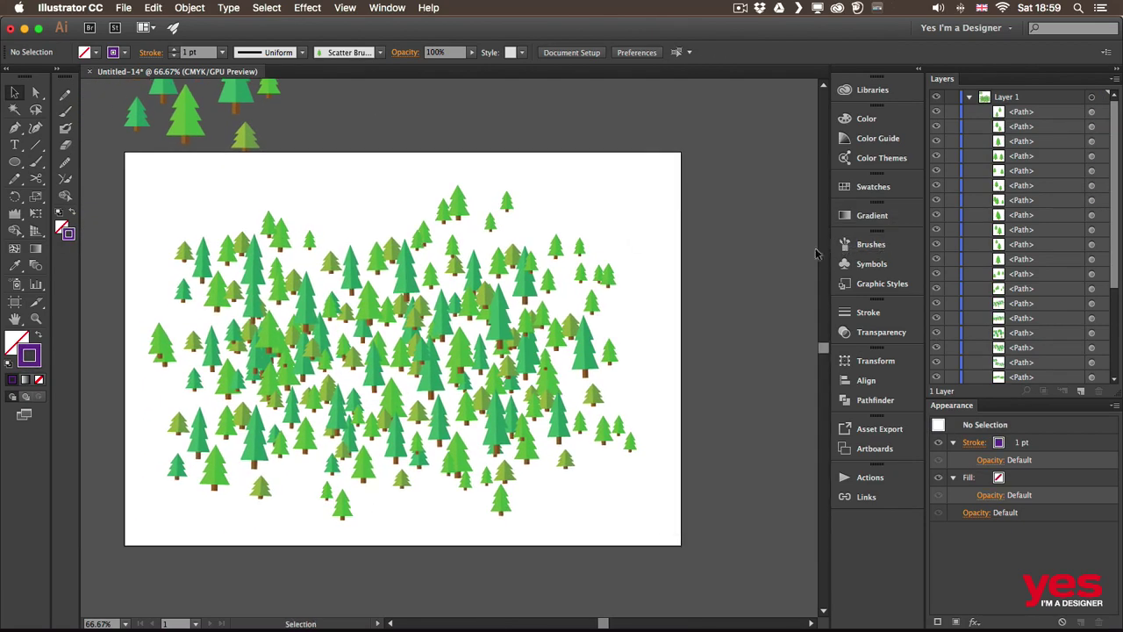